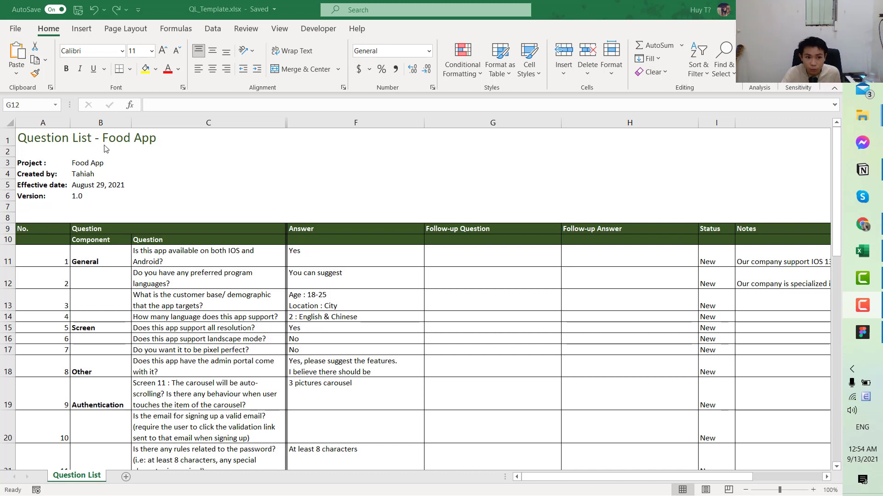
Review the Question List - Food App title, project details block A1:C6 and table header rows.
{"action": "left_click_drag", "start_coordinate": [72, 135], "coordinate": [14, 135]}
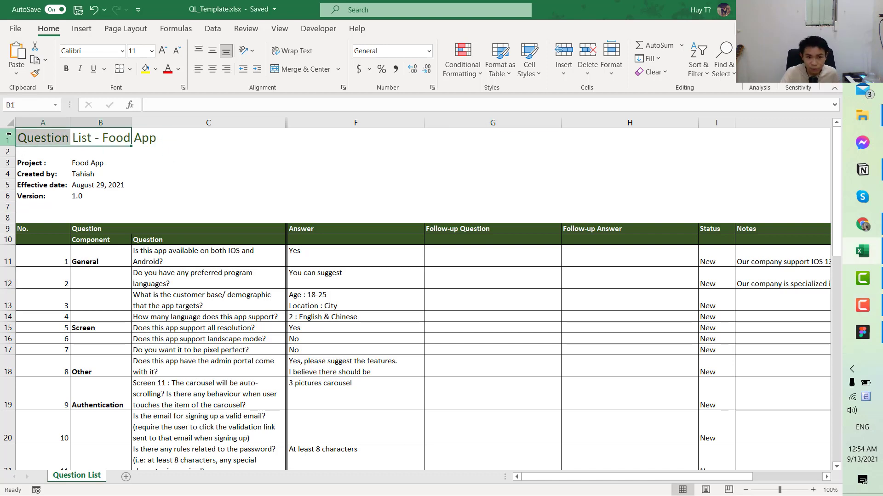
{"action": "left_click", "coordinate": [32, 136]}
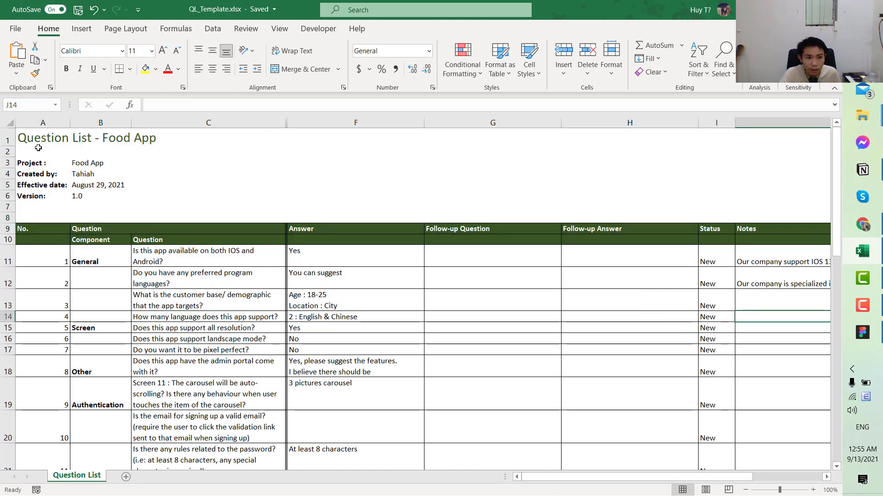
{"action": "left_click_drag", "start_coordinate": [35, 137], "coordinate": [240, 201]}
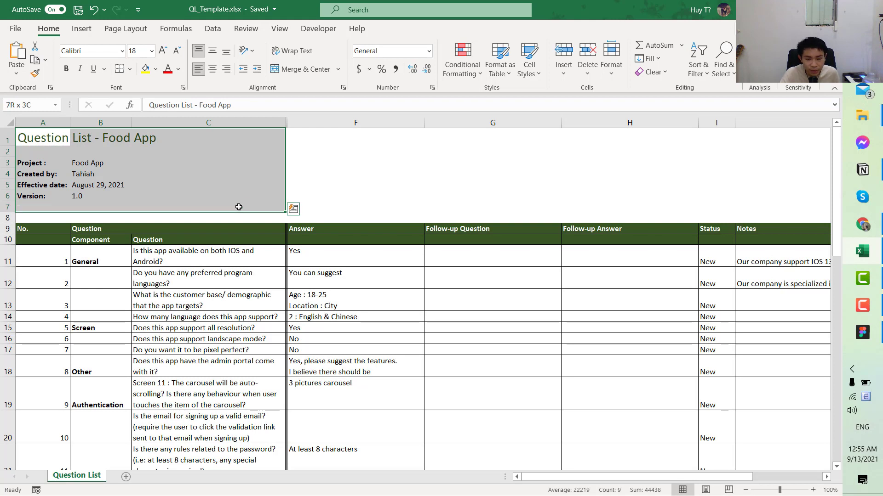
{"action": "left_click", "coordinate": [509, 229]}
{"action": "left_click", "coordinate": [49, 233]}
{"action": "left_click_drag", "start_coordinate": [49, 233], "coordinate": [782, 276]}
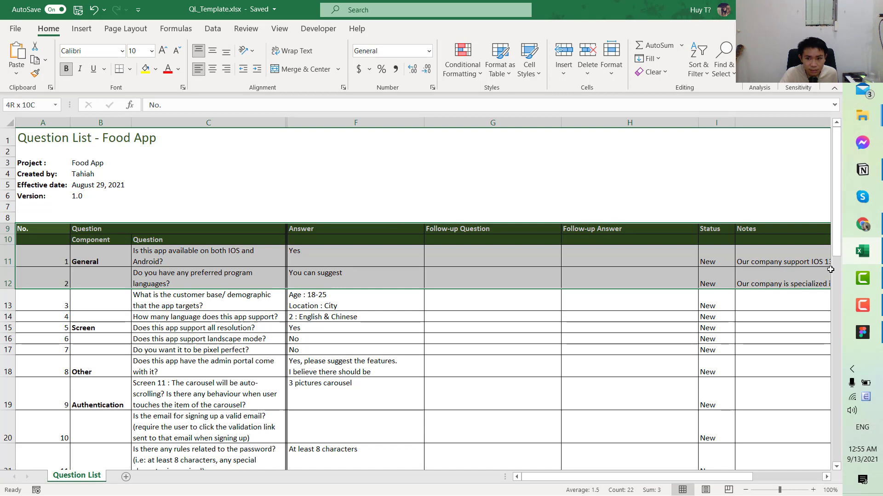
{"action": "left_click", "coordinate": [598, 277]}
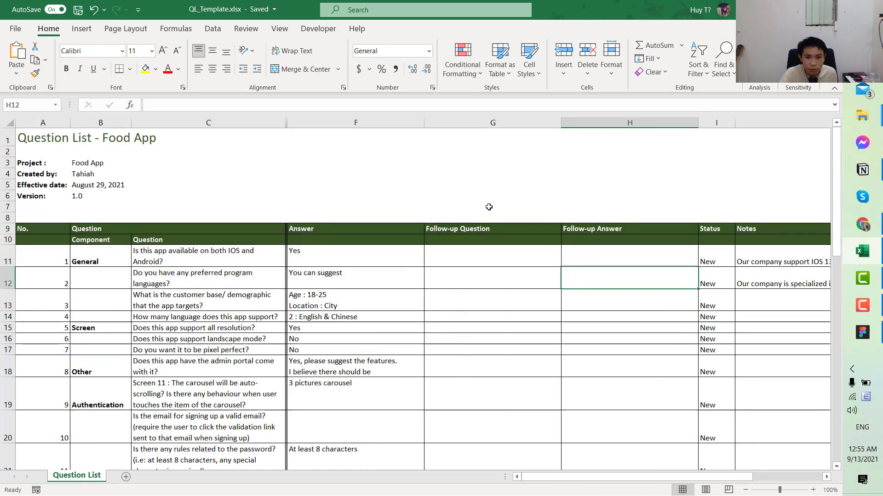
Look over the Question, Answer and Follow-up Question headers and question 1's follow-up cell.
{"action": "scroll", "coordinate": [582, 238], "scroll_direction": "up", "scroll_amount": 2, "text": "ctrl"}
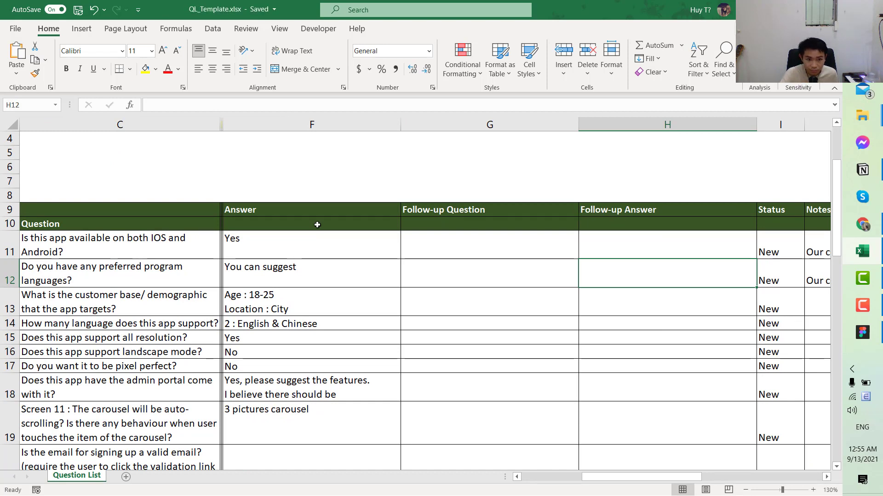
{"action": "left_click", "coordinate": [276, 220]}
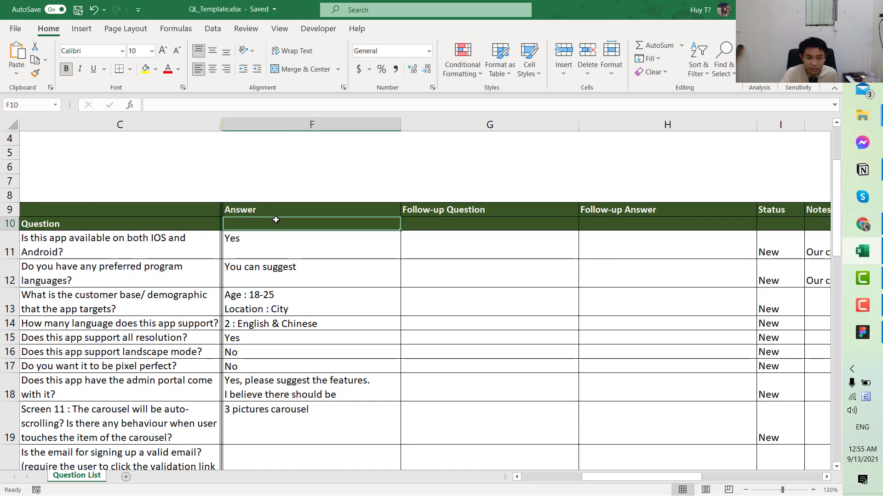
{"action": "scroll", "coordinate": [252, 210], "scroll_direction": "left", "scroll_amount": 3}
{"action": "left_click", "coordinate": [251, 211]}
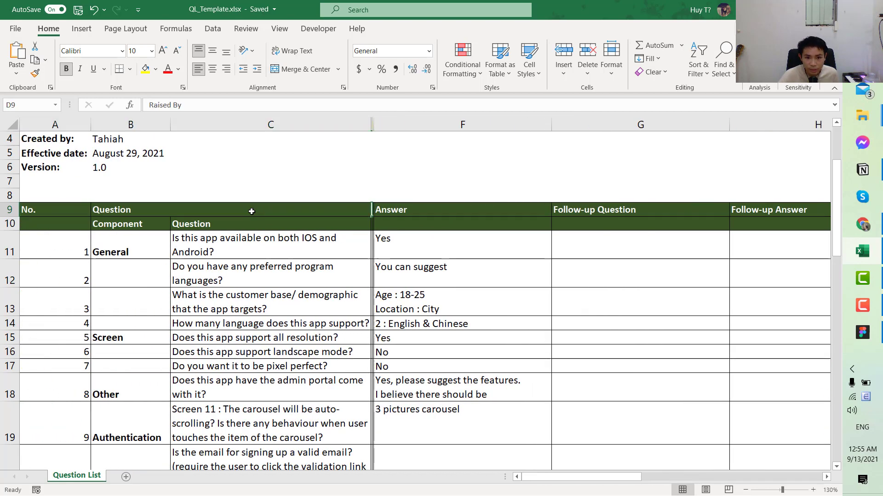
{"action": "key", "text": "Right"}
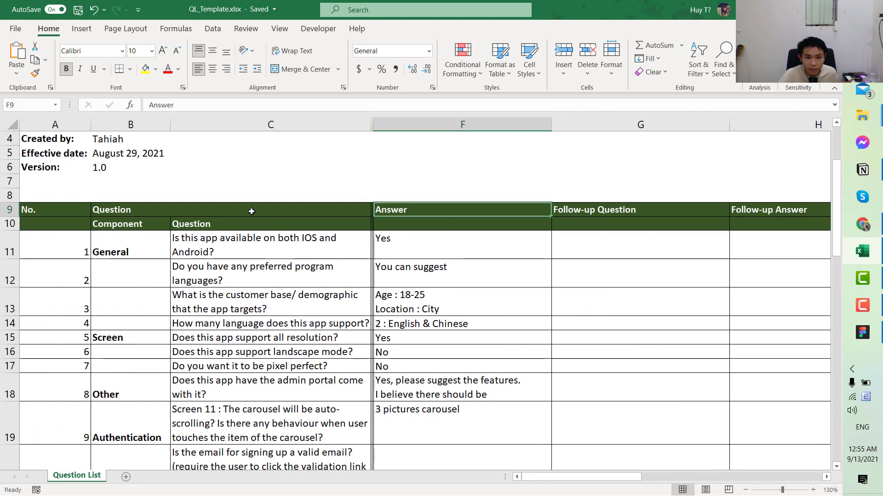
{"action": "scroll", "coordinate": [251, 211], "scroll_direction": "right", "scroll_amount": 2}
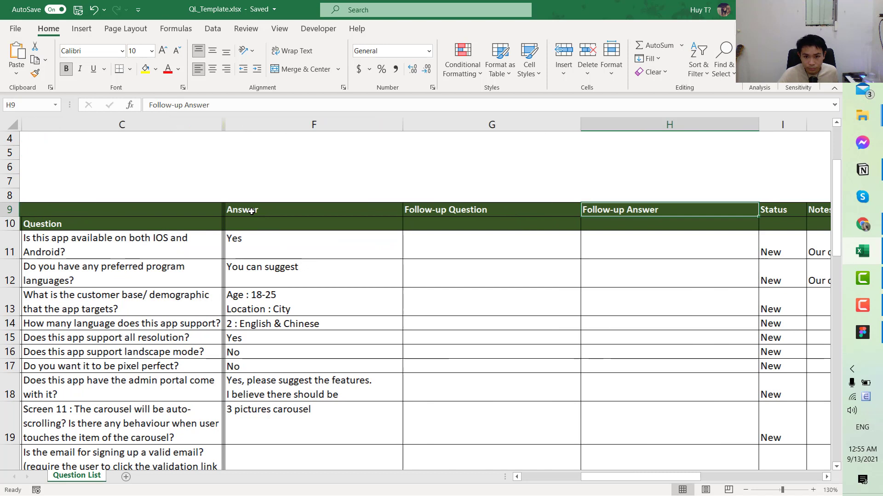
{"action": "key", "text": "Right"}
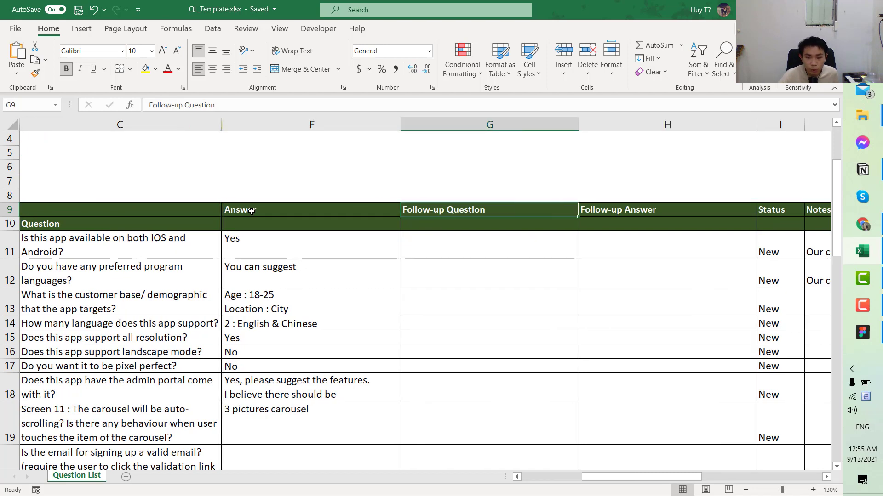
{"action": "key", "text": "Down"}
{"action": "key", "text": "Down"}
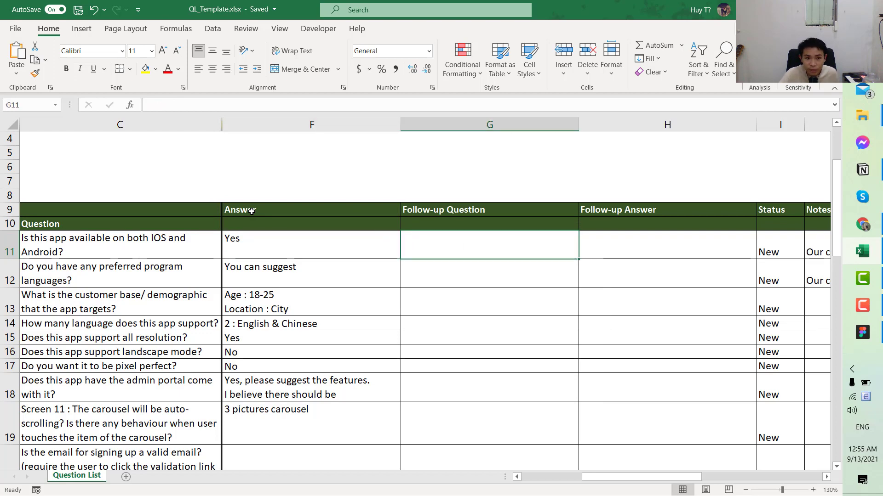
Check the answers and follow-up cells for questions 1 and 2.
{"action": "scroll", "coordinate": [453, 262], "scroll_direction": "up", "scroll_amount": 1}
{"action": "left_click", "coordinate": [122, 278]}
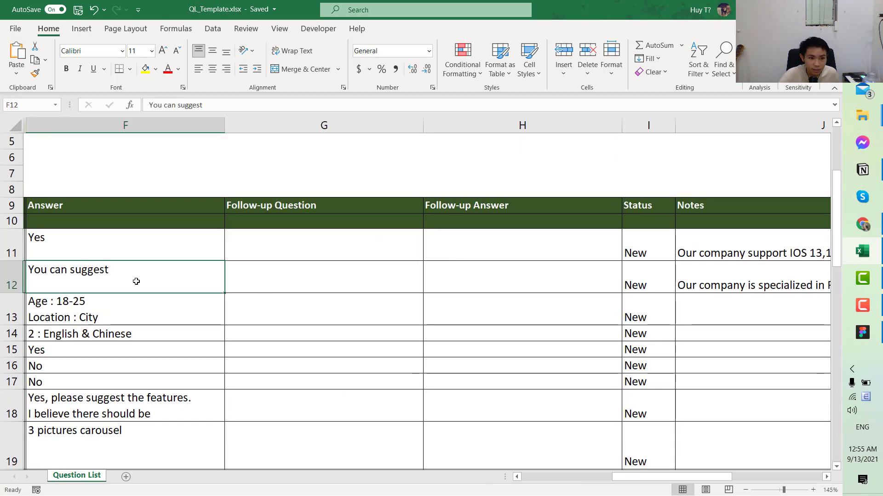
{"action": "key", "text": "Home"}
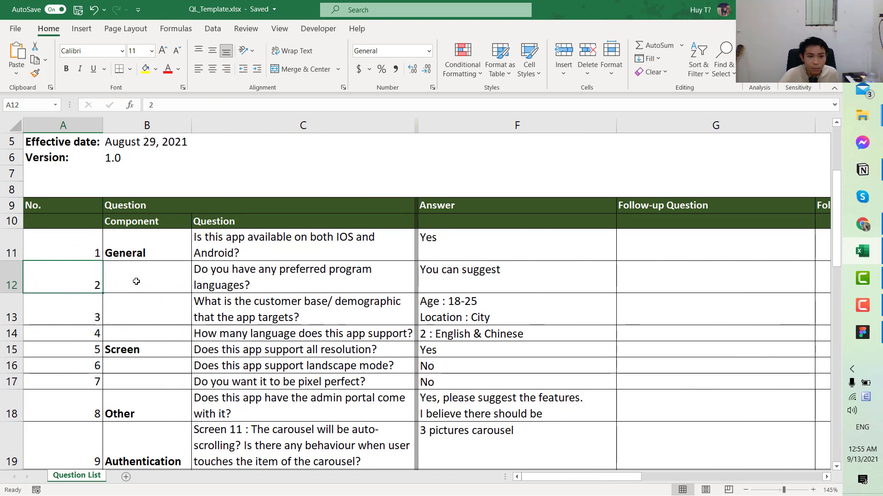
{"action": "left_click", "coordinate": [677, 270]}
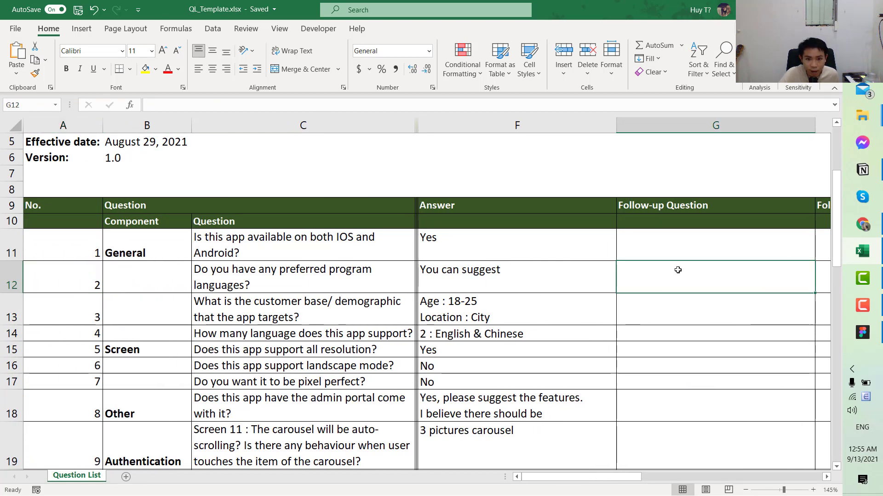
{"action": "key", "text": "Right"}
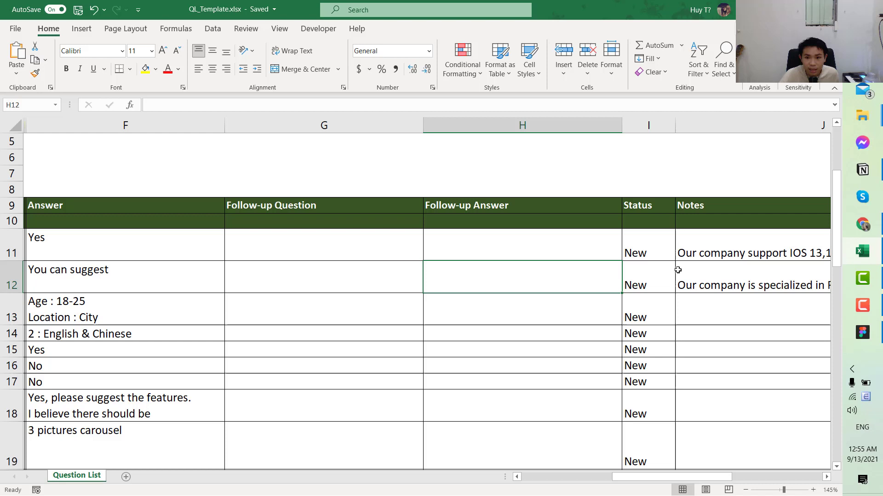
{"action": "key", "text": "Up"}
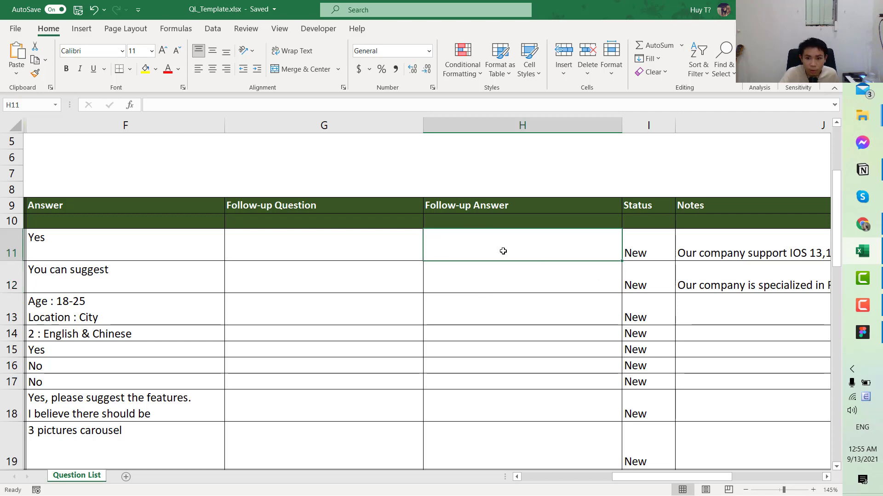
{"action": "scroll", "coordinate": [609, 301], "scroll_direction": "down", "scroll_amount": 2}
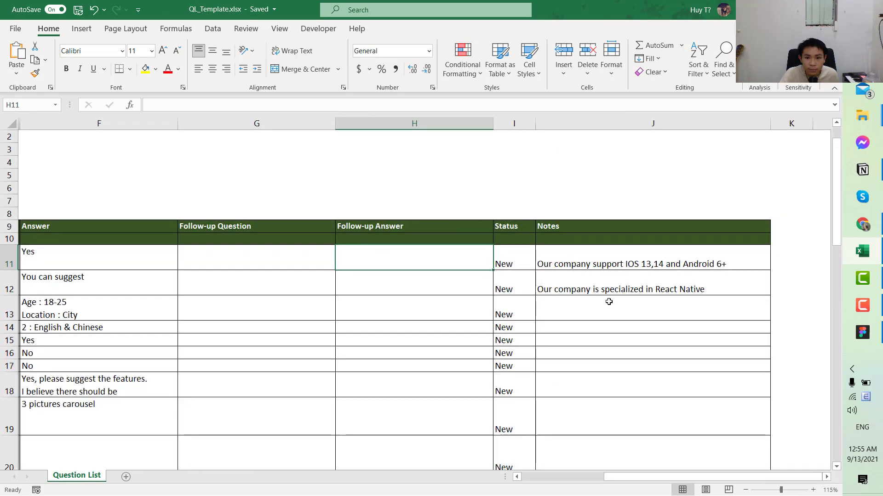
Enter Closed in I11 and fill it down the Status column to I30.
{"action": "left_click_drag", "start_coordinate": [516, 250], "coordinate": [507, 428]}
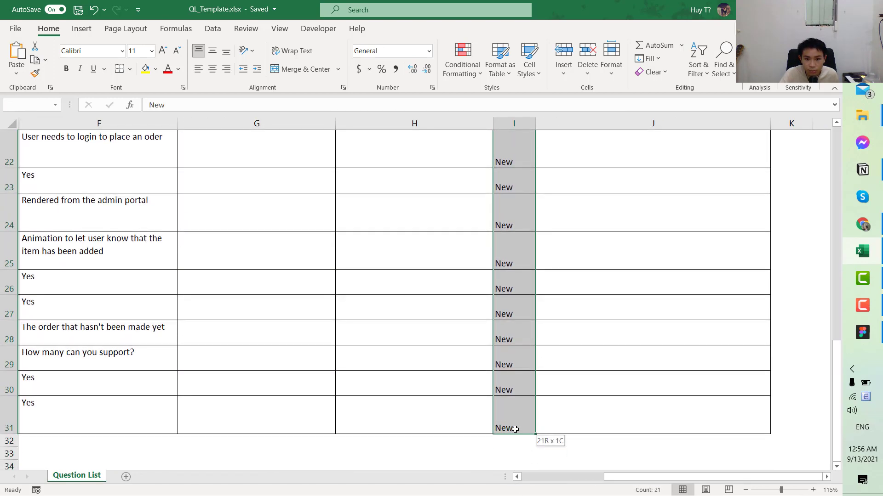
{"action": "scroll", "coordinate": [494, 290], "scroll_direction": "up", "scroll_amount": 7}
{"action": "left_click", "coordinate": [518, 272]}
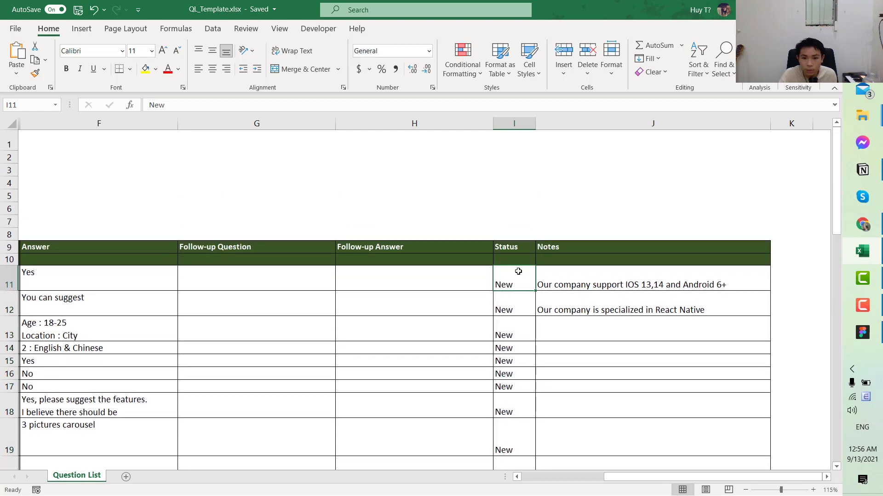
{"action": "type", "text": "Closed"}
{"action": "key", "text": "Return"}
{"action": "left_click", "coordinate": [510, 276]}
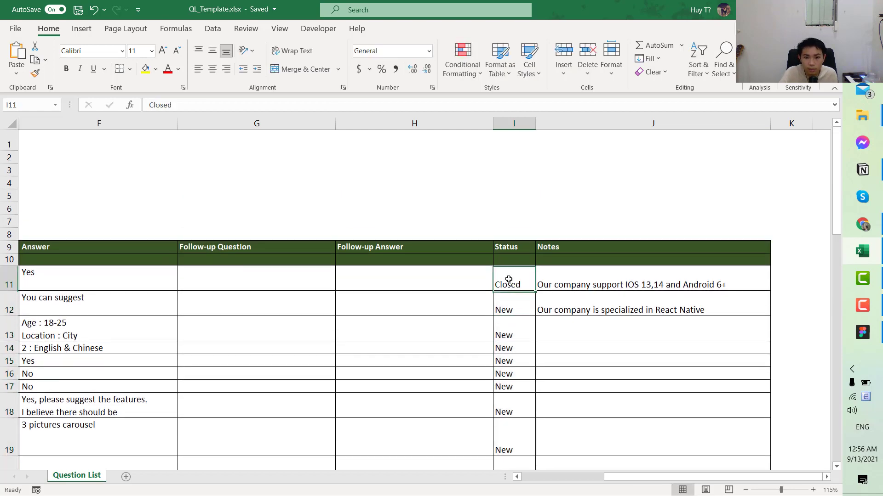
{"action": "left_click_drag", "start_coordinate": [535, 291], "coordinate": [529, 434]}
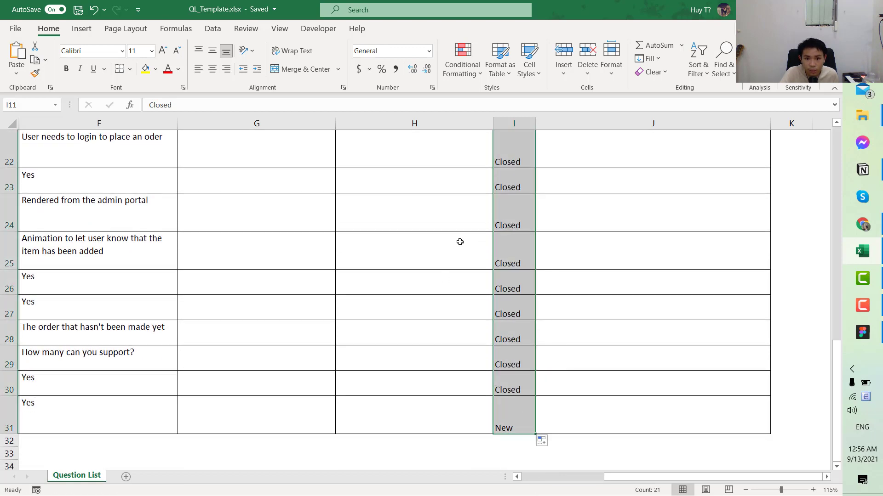
{"action": "scroll", "coordinate": [432, 242], "scroll_direction": "up", "scroll_amount": 7}
{"action": "left_click", "coordinate": [412, 277]}
{"action": "key", "text": "Left"}
{"action": "key", "text": "Left"}
{"action": "key", "text": "Left"}
{"action": "key", "text": "Left"}
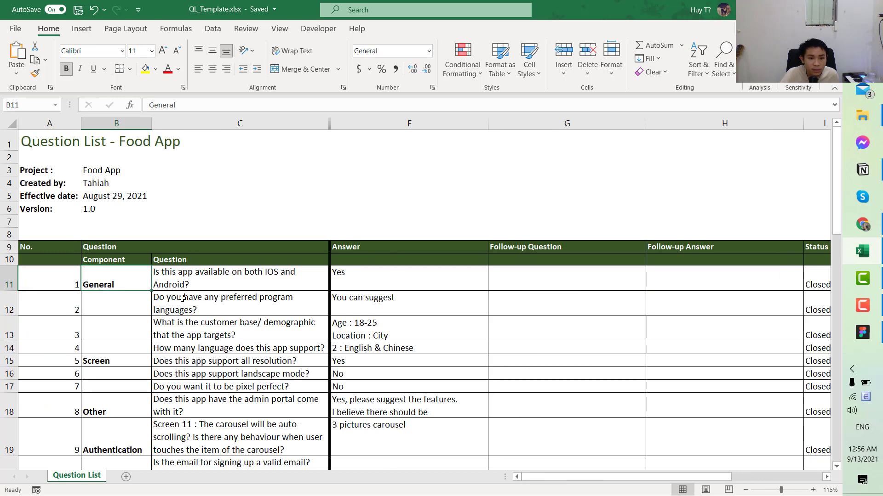
Enter 'I would suggest React-Native for mobile (to save cost)' as question 2's follow-up in G12.
{"action": "scroll", "coordinate": [35, 285], "scroll_direction": "up", "scroll_amount": 3, "text": "ctrl"}
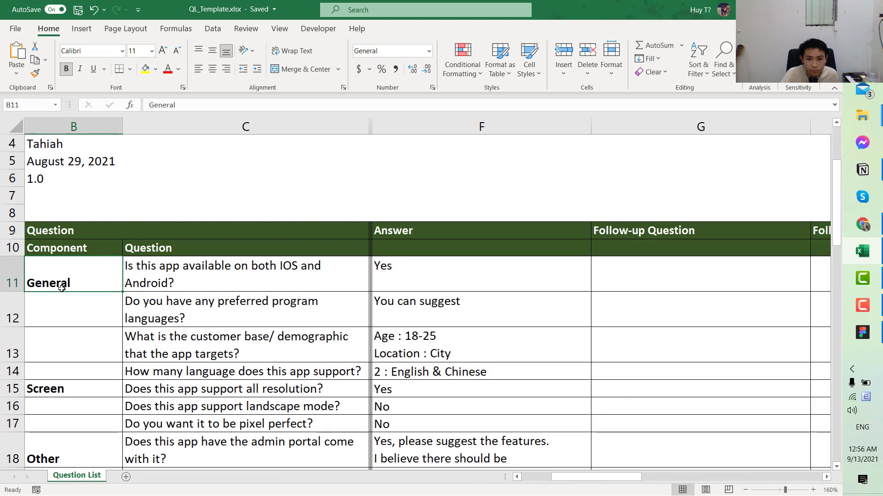
{"action": "key", "text": "Left"}
{"action": "key", "text": "Right"}
{"action": "key", "text": "Right"}
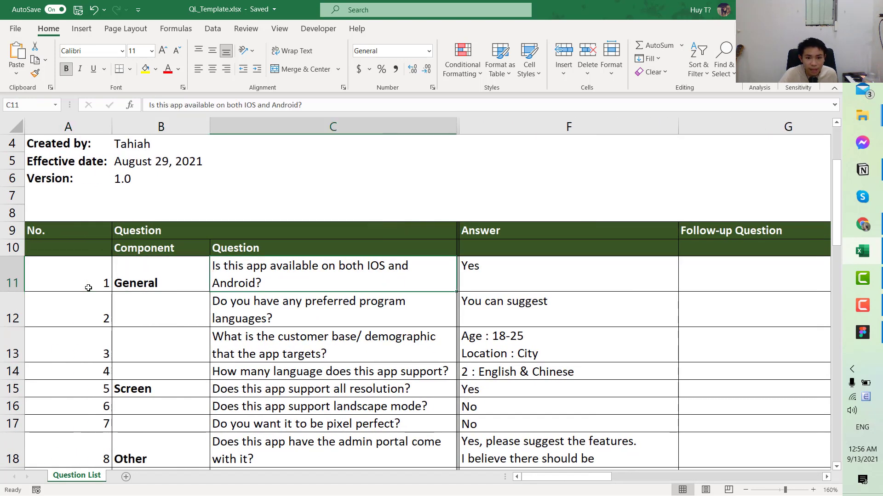
{"action": "key", "text": "Right"}
{"action": "key", "text": "Right"}
{"action": "key", "text": "Right"}
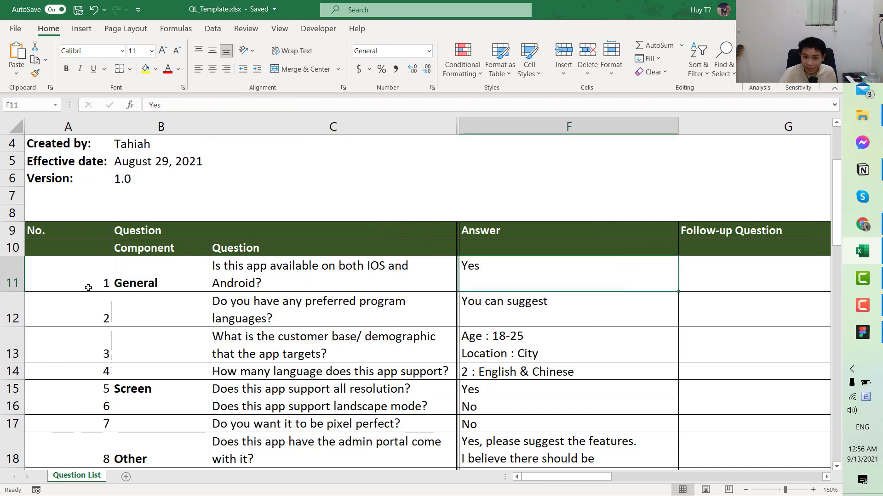
{"action": "key", "text": "Down"}
{"action": "key", "text": "Left"}
{"action": "key", "text": "Left"}
{"action": "key", "text": "Left"}
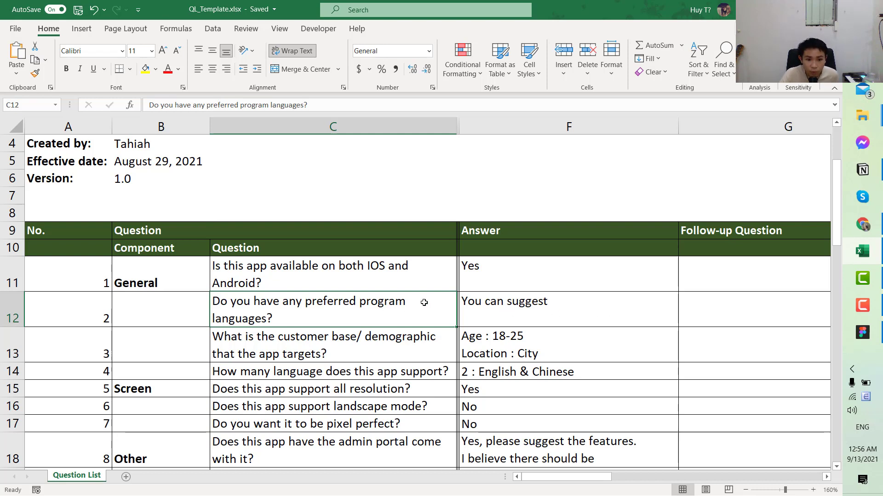
{"action": "left_click", "coordinate": [713, 306]}
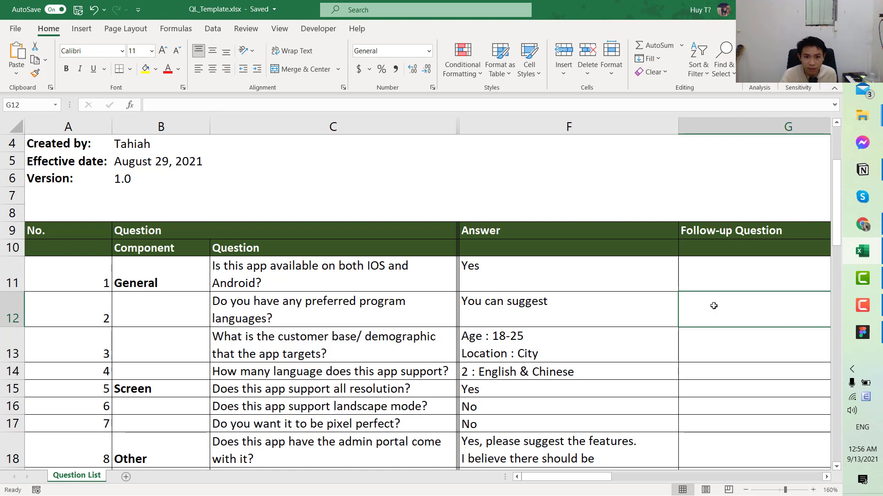
{"action": "type", "text": "I would s"}
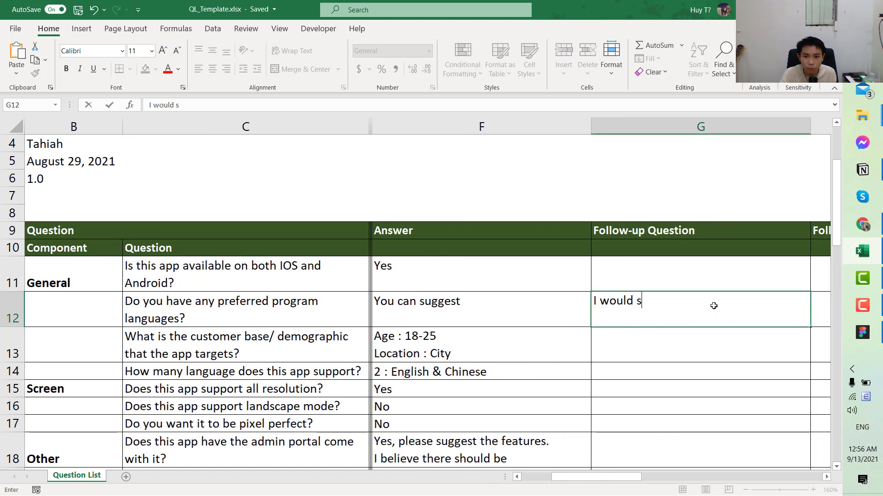
{"action": "type", "text": "uggest Reac"}
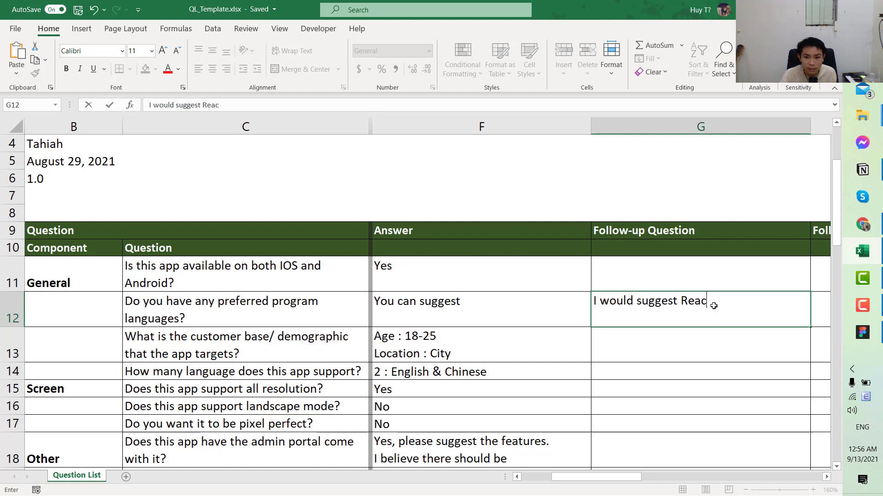
{"action": "type", "text": "t-Native for mobile "}
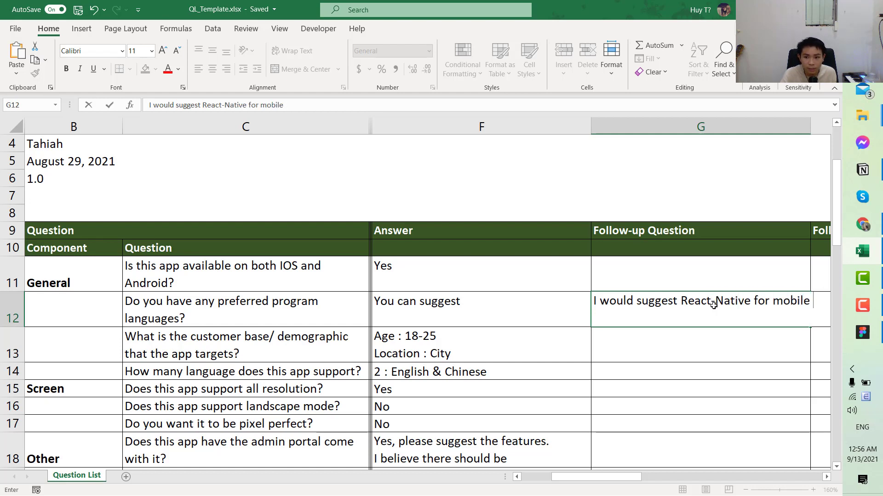
{"action": "type", "text": "(to save cost)"}
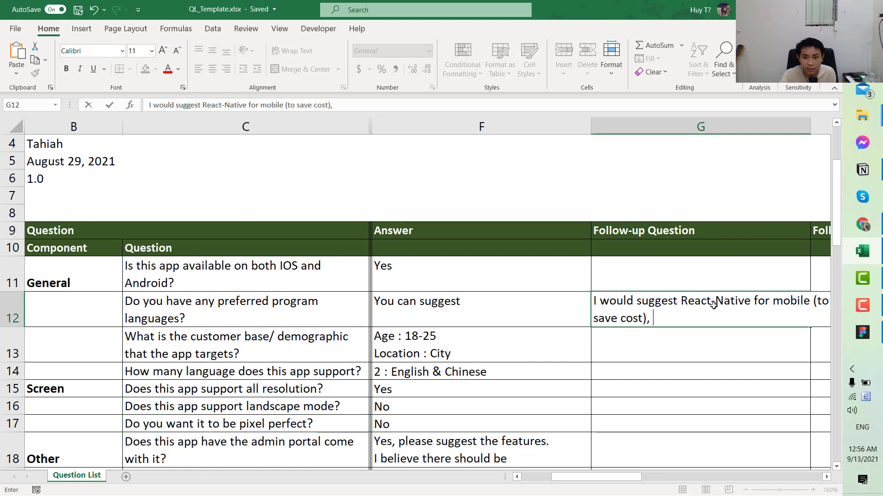
{"action": "key", "text": "ctrl+Return"}
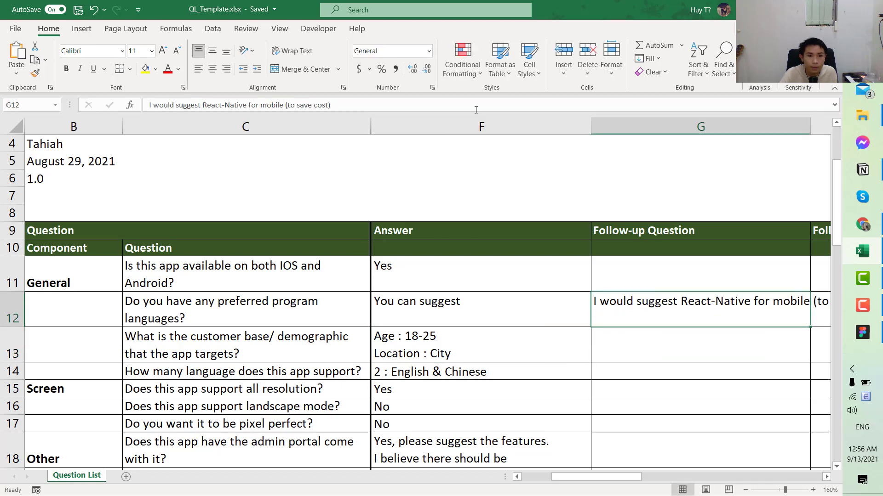
{"action": "left_click", "coordinate": [288, 51]}
{"action": "left_click", "coordinate": [521, 339]}
{"action": "scroll", "coordinate": [522, 340], "scroll_direction": "left", "scroll_amount": 2}
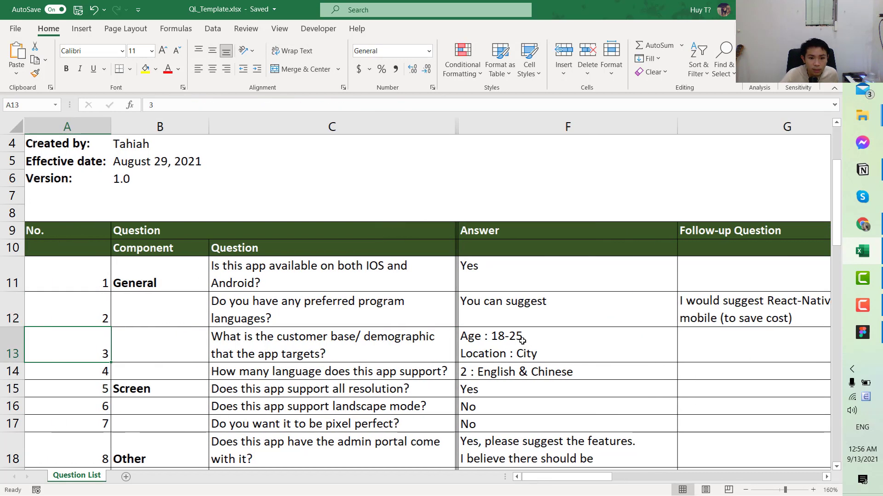
{"action": "key", "text": "Left"}
{"action": "key", "text": "Right"}
{"action": "left_click", "coordinate": [545, 350]}
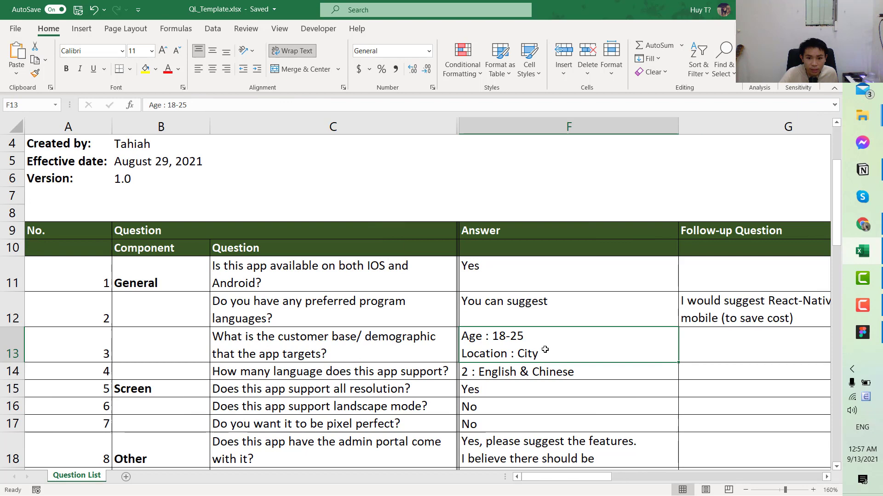
{"action": "key", "text": "Down"}
{"action": "scroll", "coordinate": [427, 402], "scroll_direction": "down", "scroll_amount": 1}
{"action": "left_click", "coordinate": [320, 323]}
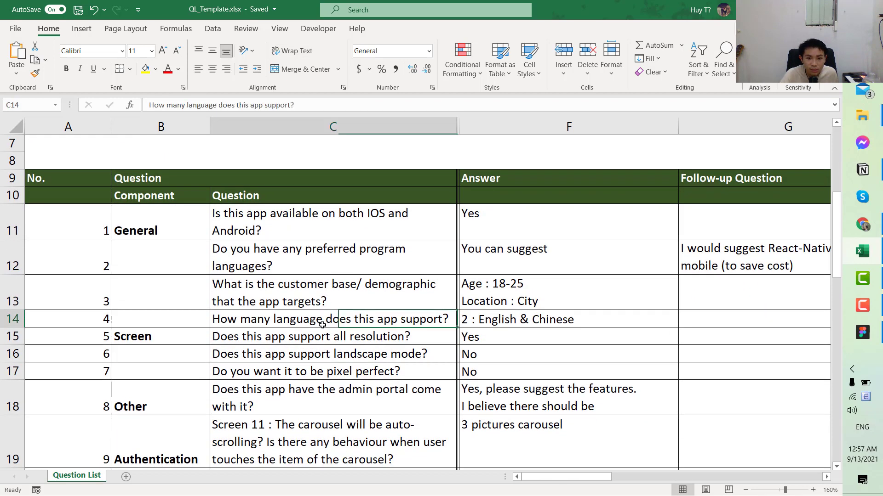
{"action": "key", "text": "Right"}
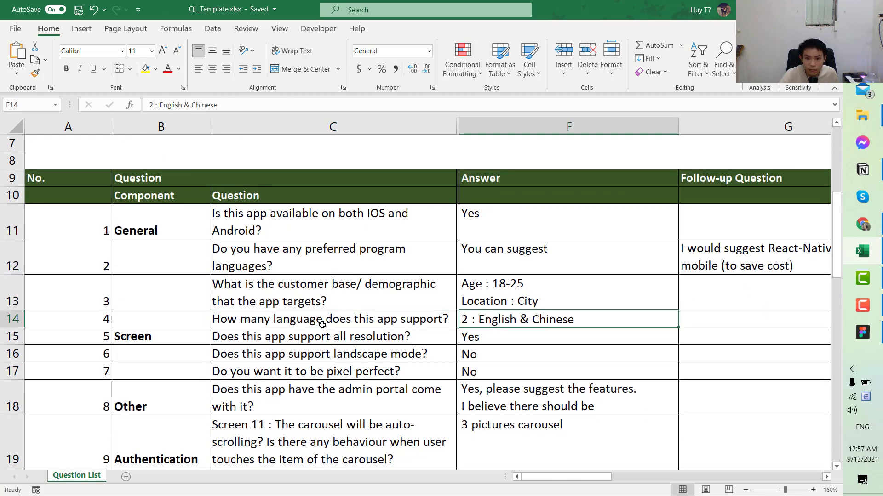
{"action": "key", "text": "Down"}
{"action": "key", "text": "Left"}
{"action": "scroll", "coordinate": [320, 327], "scroll_direction": "down", "scroll_amount": 1}
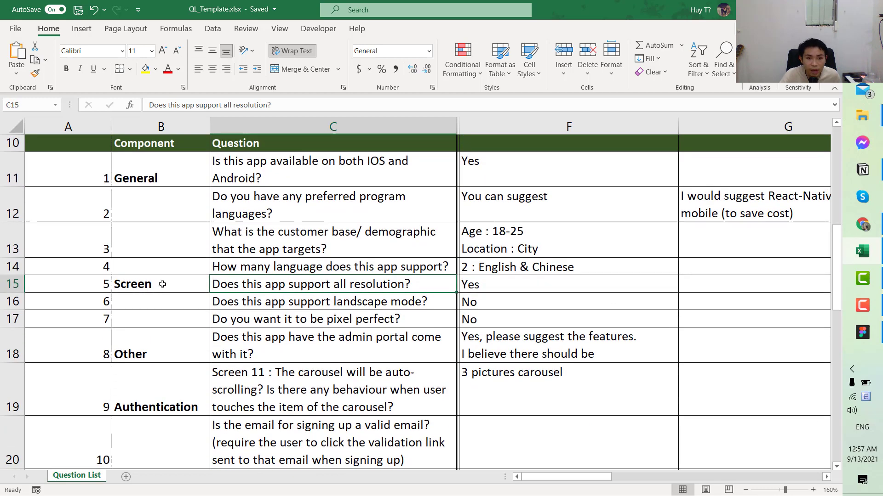
{"action": "key", "text": "Right"}
{"action": "key", "text": "Left"}
{"action": "key", "text": "Right"}
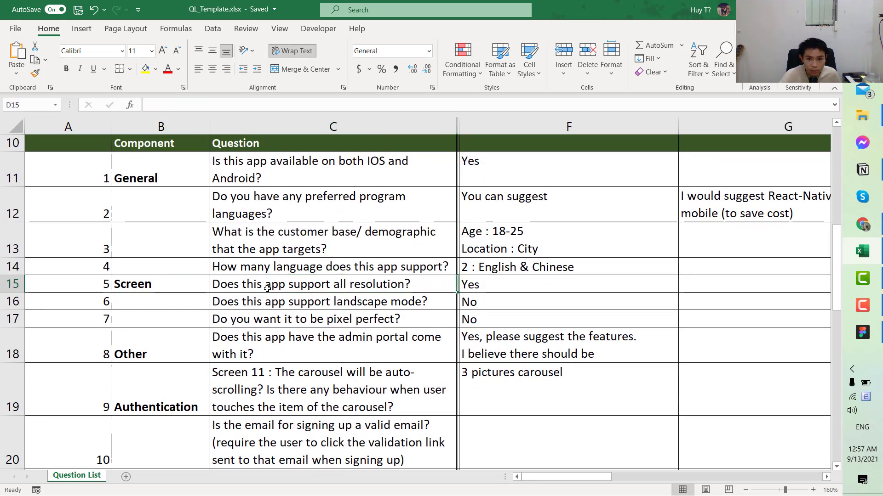
{"action": "key", "text": "Right"}
{"action": "key", "text": "Left"}
{"action": "key", "text": "Left"}
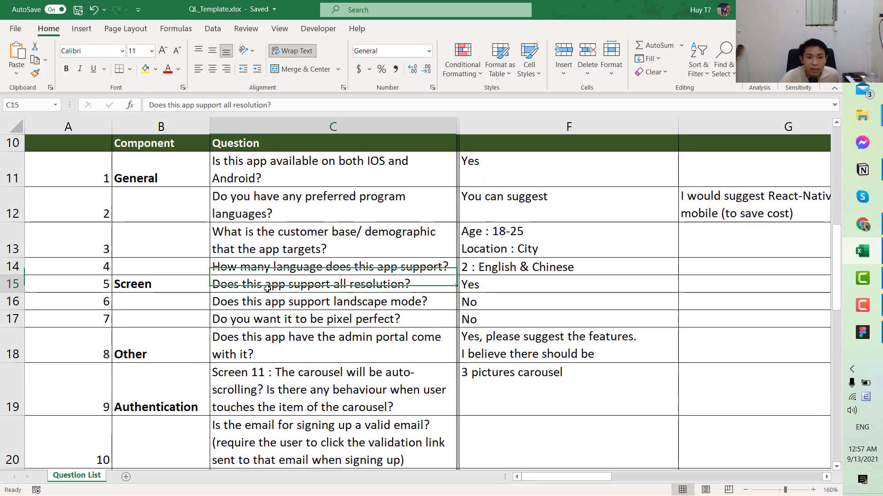
{"action": "key", "text": "Down"}
{"action": "key", "text": "Right"}
{"action": "key", "text": "Right"}
{"action": "key", "text": "Down"}
{"action": "key", "text": "Down"}
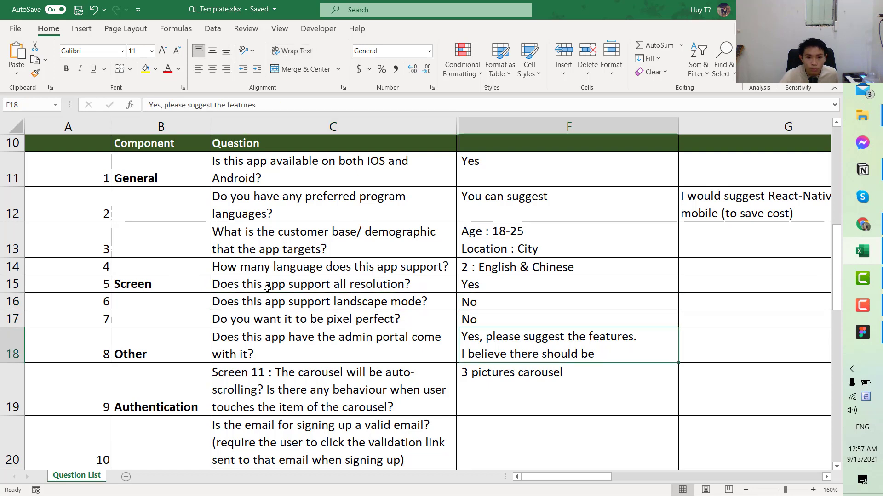
{"action": "key", "text": "Left"}
{"action": "key", "text": "Up"}
{"action": "key", "text": "Right"}
{"action": "scroll", "coordinate": [267, 289], "scroll_direction": "down", "scroll_amount": 2}
{"action": "scroll", "coordinate": [262, 276], "scroll_direction": "up", "scroll_amount": 1}
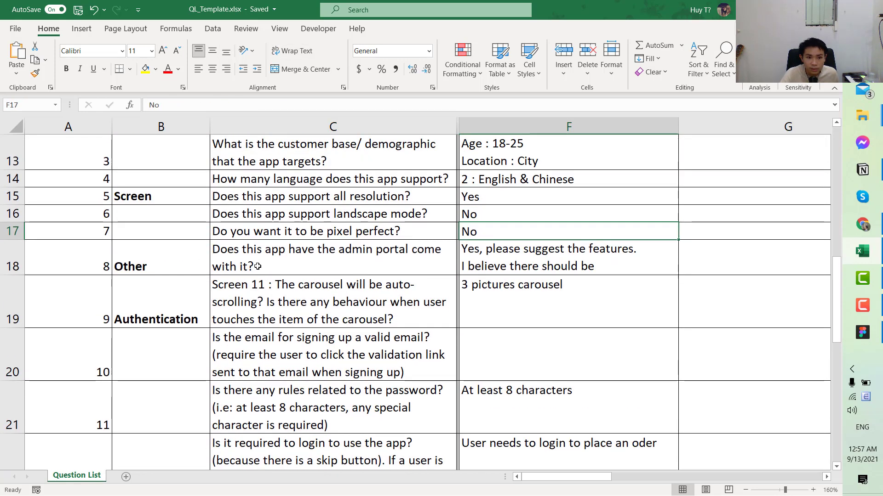
{"action": "left_click", "coordinate": [259, 266]}
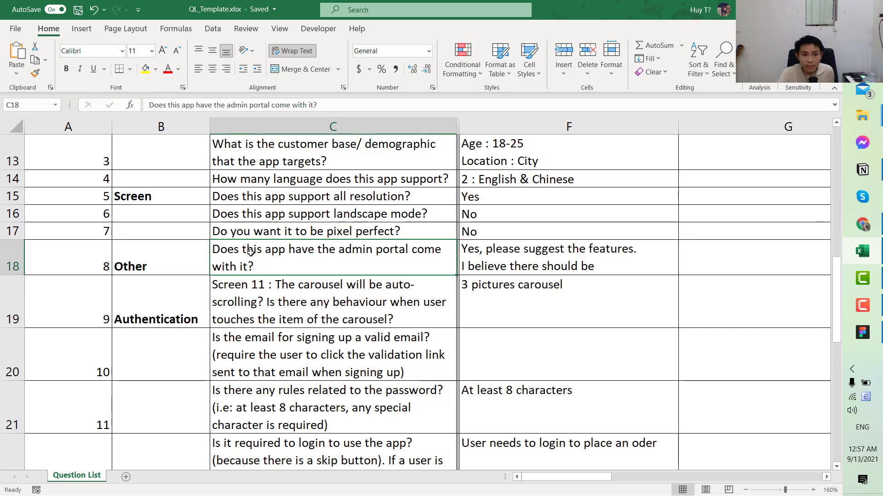
{"action": "left_click", "coordinate": [505, 265]}
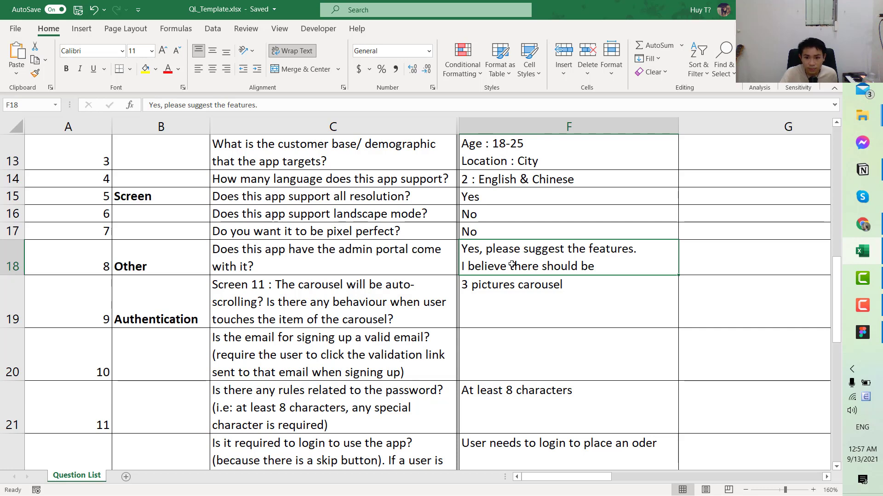
{"action": "left_click", "coordinate": [687, 266]}
{"action": "scroll", "coordinate": [687, 266], "scroll_direction": "right", "scroll_amount": 3}
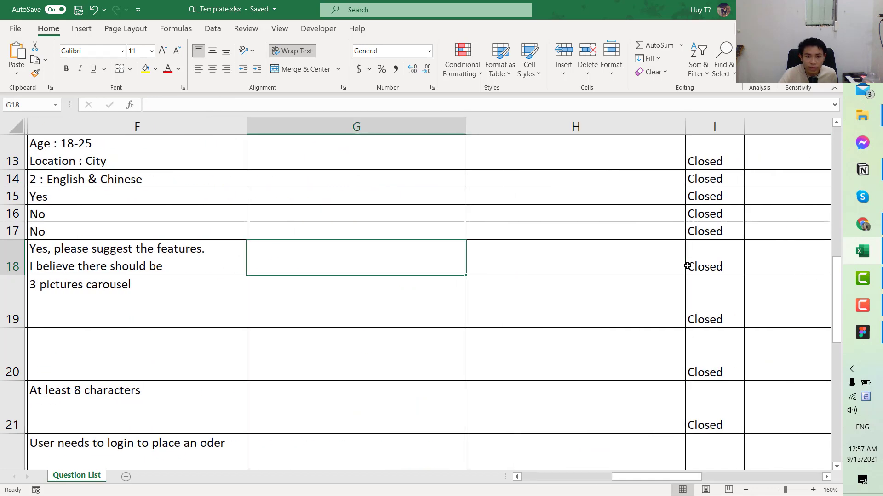
{"action": "key", "text": "Left"}
{"action": "key", "text": "Left"}
{"action": "key", "text": "Left"}
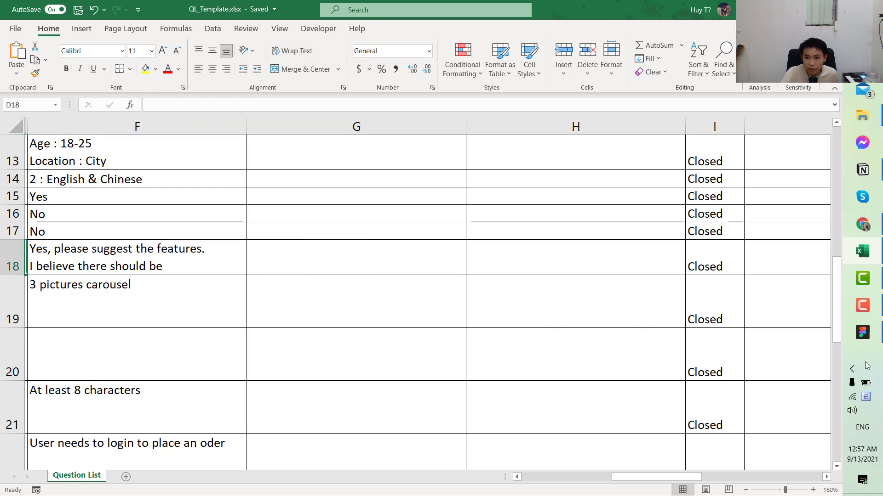
{"action": "left_click", "coordinate": [862, 305]}
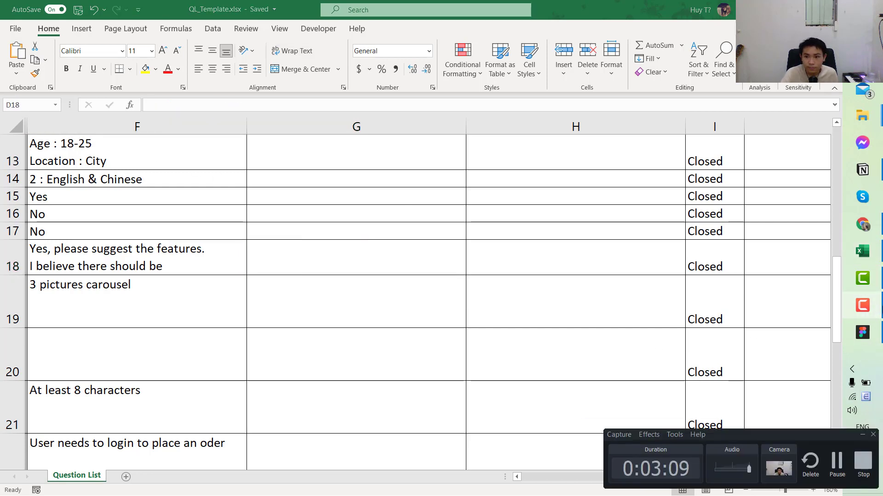
Switch to Figma and pan around the Food App UI Kit's Screens page to review the iPhone screens.
{"action": "left_click", "coordinate": [862, 306]}
{"action": "left_click", "coordinate": [863, 332]}
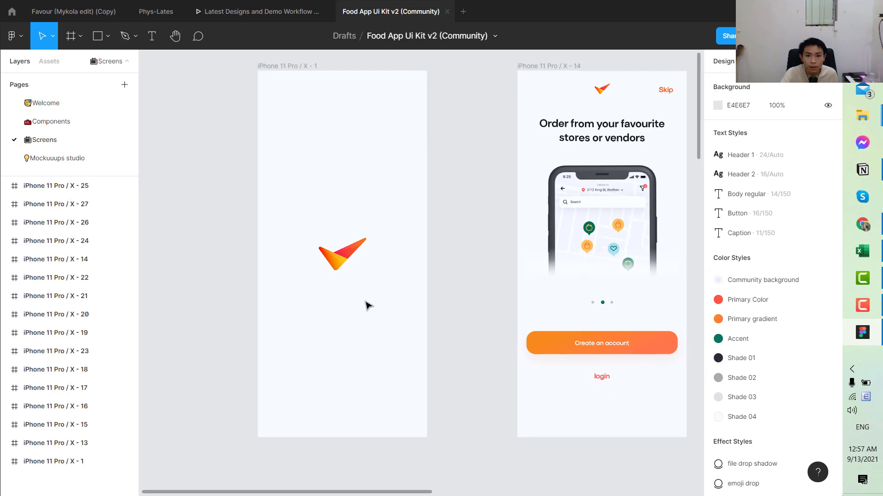
{"action": "scroll", "coordinate": [366, 306], "scroll_direction": "down", "scroll_amount": 5}
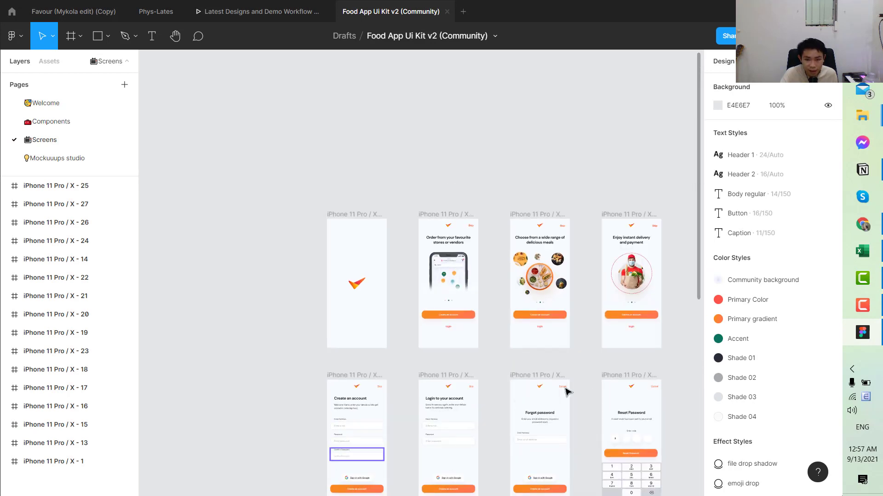
{"action": "scroll", "coordinate": [670, 323], "scroll_direction": "up", "scroll_amount": 4}
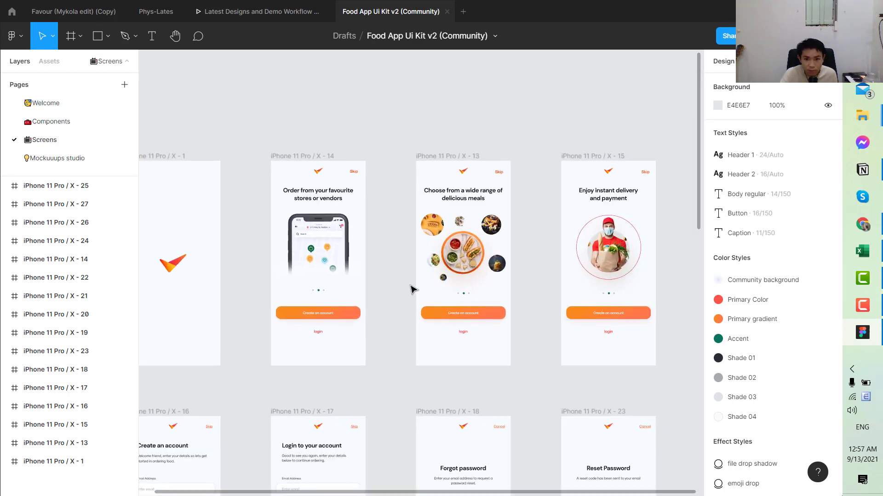
{"action": "scroll", "coordinate": [409, 289], "scroll_direction": "down", "scroll_amount": 1}
{"action": "scroll", "coordinate": [205, 249], "scroll_direction": "down", "scroll_amount": 3}
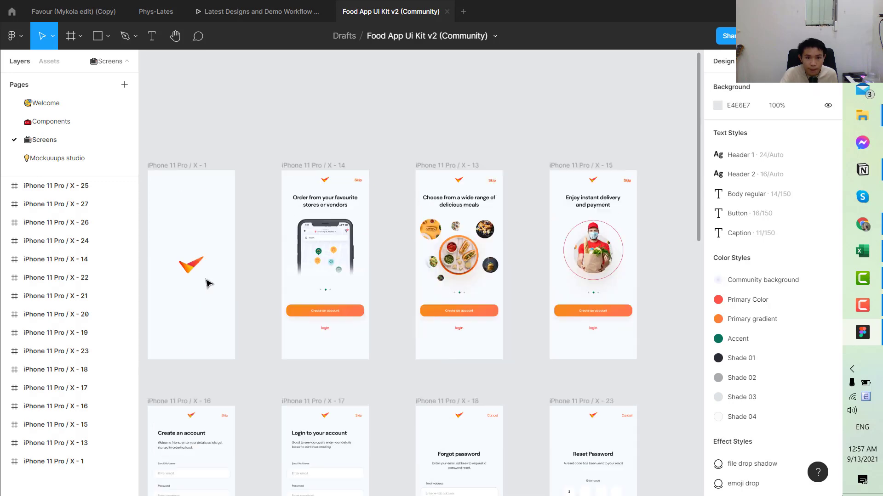
{"action": "scroll", "coordinate": [508, 300], "scroll_direction": "up", "scroll_amount": 4}
{"action": "scroll", "coordinate": [508, 300], "scroll_direction": "down", "scroll_amount": 10}
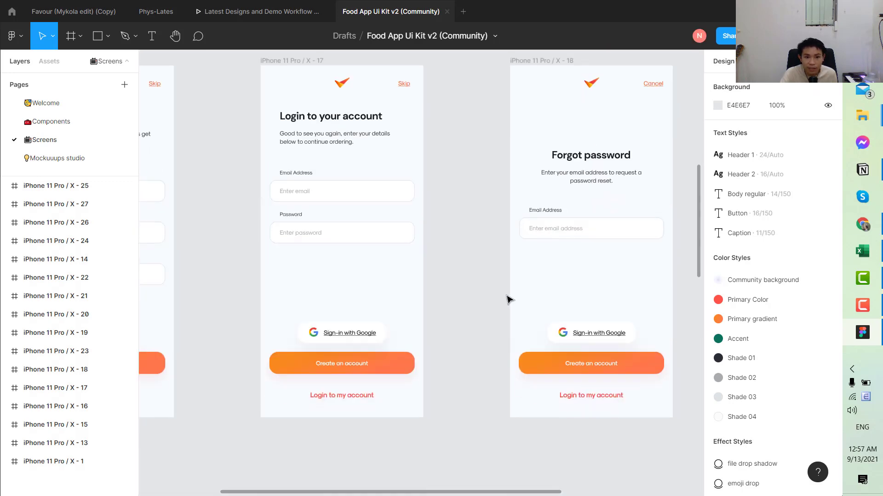
{"action": "scroll", "coordinate": [501, 289], "scroll_direction": "down", "scroll_amount": 3}
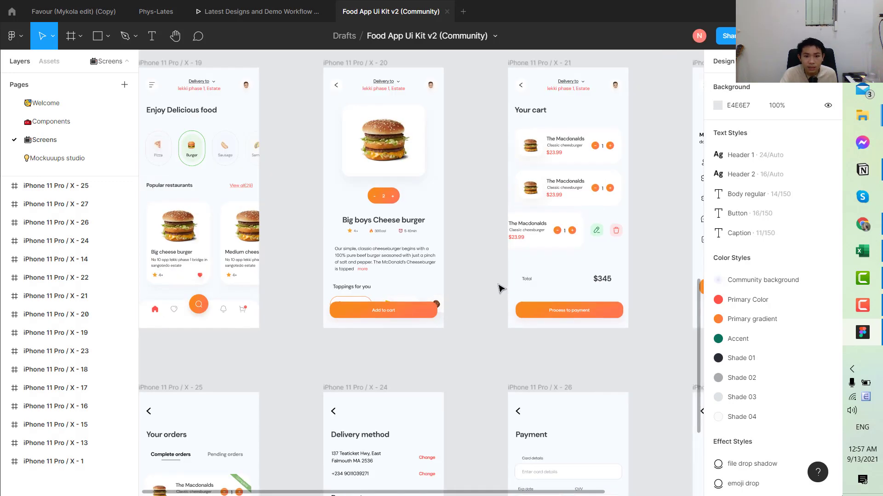
{"action": "scroll", "coordinate": [571, 161], "scroll_direction": "right", "scroll_amount": 4}
{"action": "scroll", "coordinate": [572, 150], "scroll_direction": "up", "scroll_amount": 3}
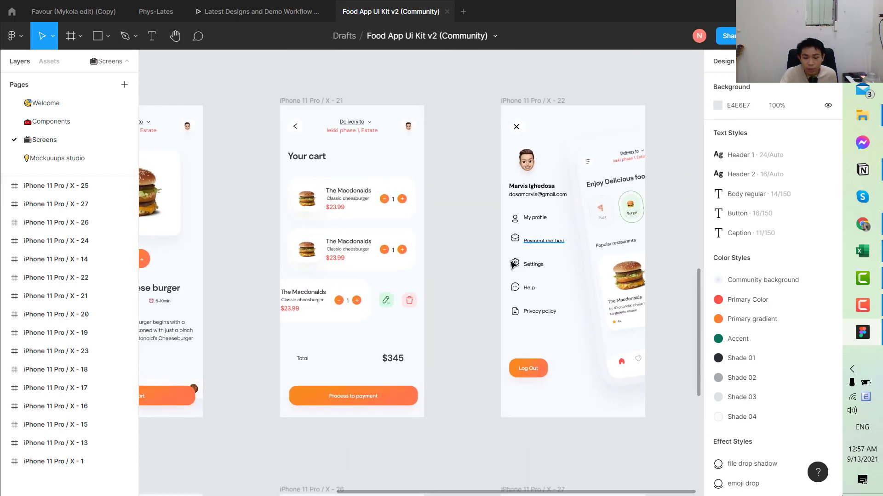
{"action": "scroll", "coordinate": [513, 282], "scroll_direction": "down", "scroll_amount": 4}
{"action": "scroll", "coordinate": [510, 282], "scroll_direction": "down", "scroll_amount": 5}
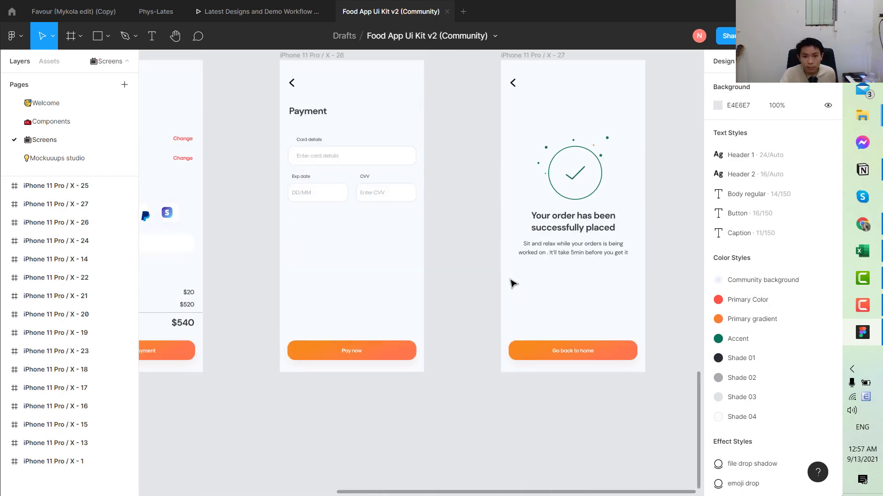
{"action": "scroll", "coordinate": [509, 282], "scroll_direction": "up", "scroll_amount": 1}
{"action": "scroll", "coordinate": [509, 292], "scroll_direction": "up", "scroll_amount": 3}
{"action": "scroll", "coordinate": [514, 340], "scroll_direction": "down", "scroll_amount": 4}
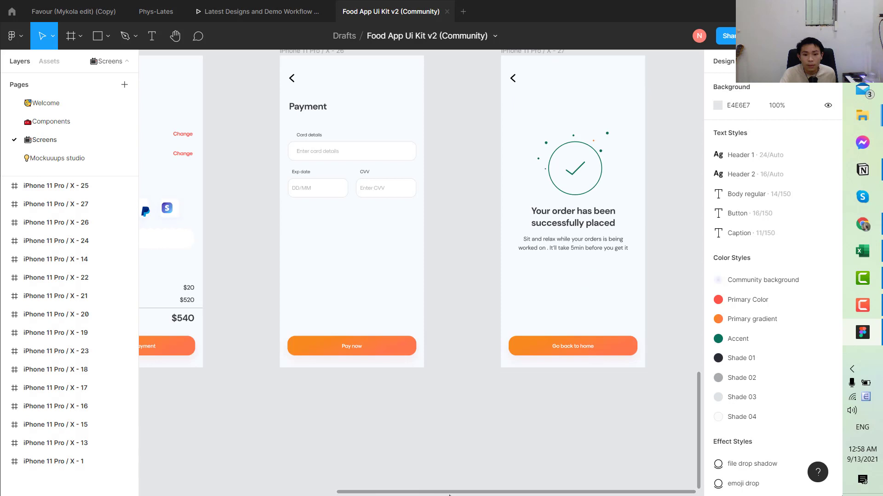
{"action": "scroll", "coordinate": [436, 491], "scroll_direction": "left", "scroll_amount": 4}
{"action": "scroll", "coordinate": [384, 416], "scroll_direction": "up", "scroll_amount": 2}
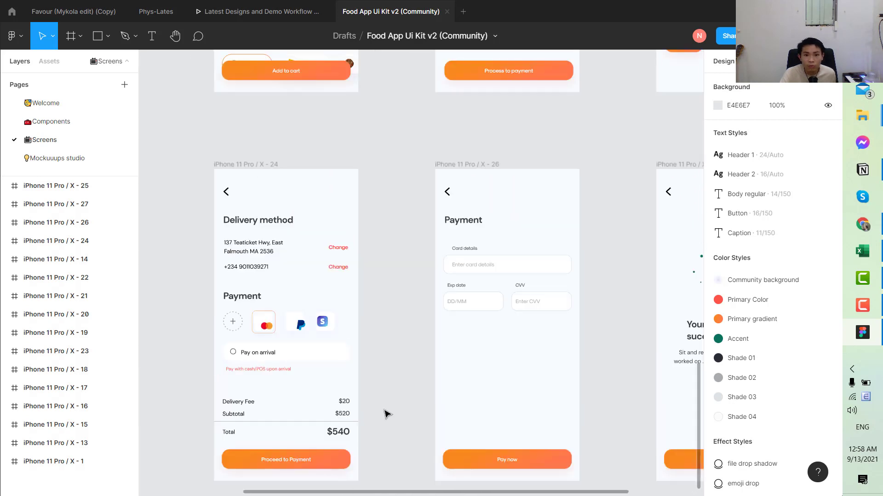
{"action": "scroll", "coordinate": [386, 414], "scroll_direction": "down", "scroll_amount": 2}
{"action": "left_click_drag", "start_coordinate": [354, 490], "coordinate": [253, 491]}
{"action": "scroll", "coordinate": [360, 400], "scroll_direction": "left", "scroll_amount": 2}
{"action": "scroll", "coordinate": [392, 392], "scroll_direction": "up", "scroll_amount": 10}
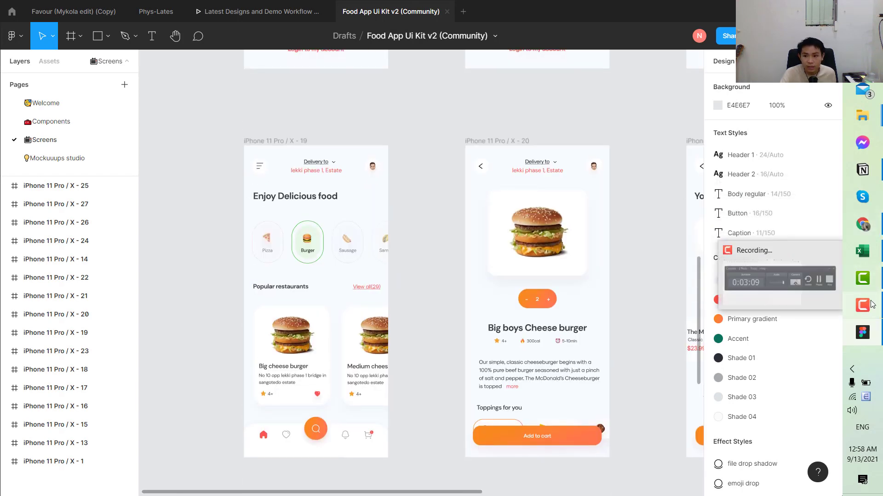
In G18, enter 'Some components :' with 1. Authentication, 2. Order tracking, 3. Dispute Centre on separate lines.
{"action": "left_click", "coordinate": [757, 271]}
{"action": "left_click", "coordinate": [272, 253]}
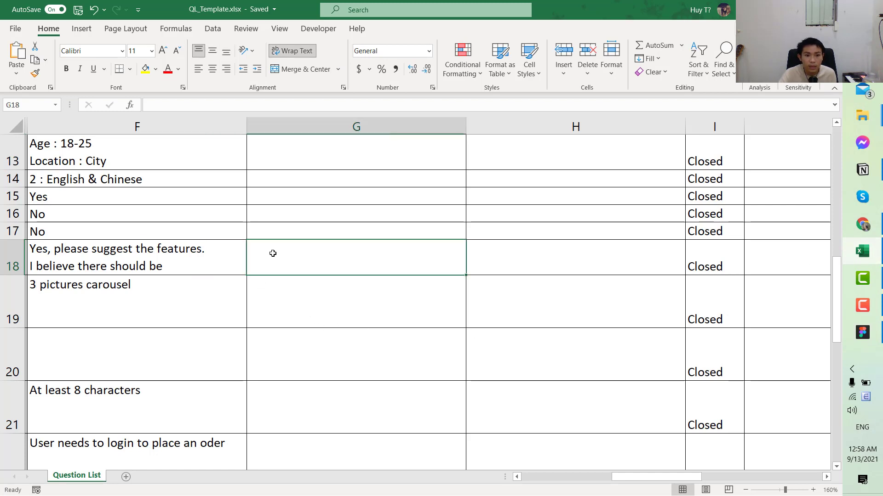
{"action": "key", "text": "Left"}
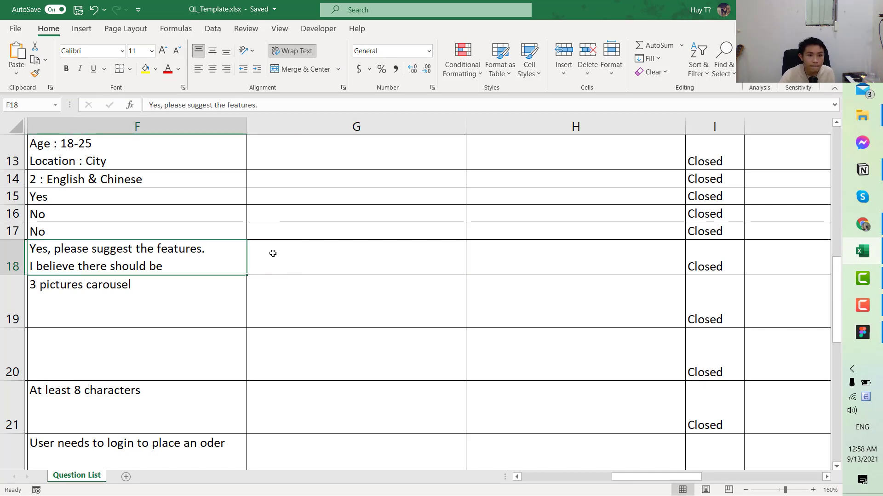
{"action": "key", "text": "Right"}
{"action": "type", "text": "A"}
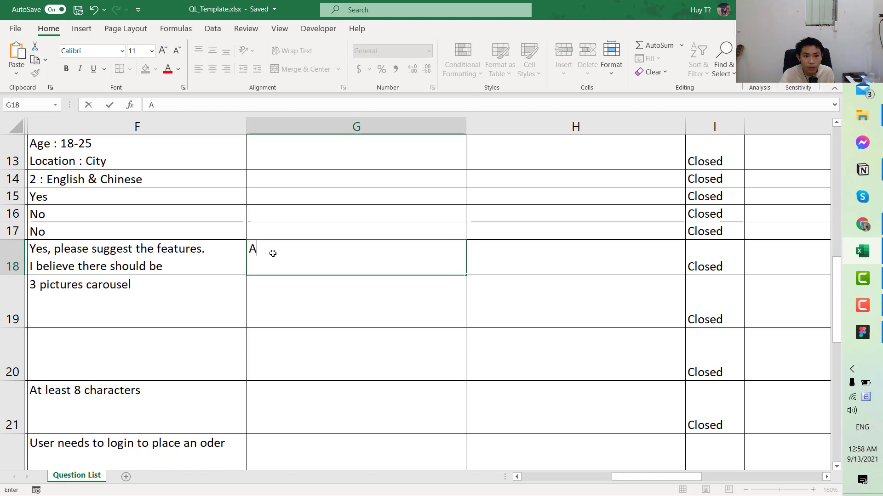
{"action": "key", "text": "BackSpace"}
{"action": "type", "text": "Some components :"}
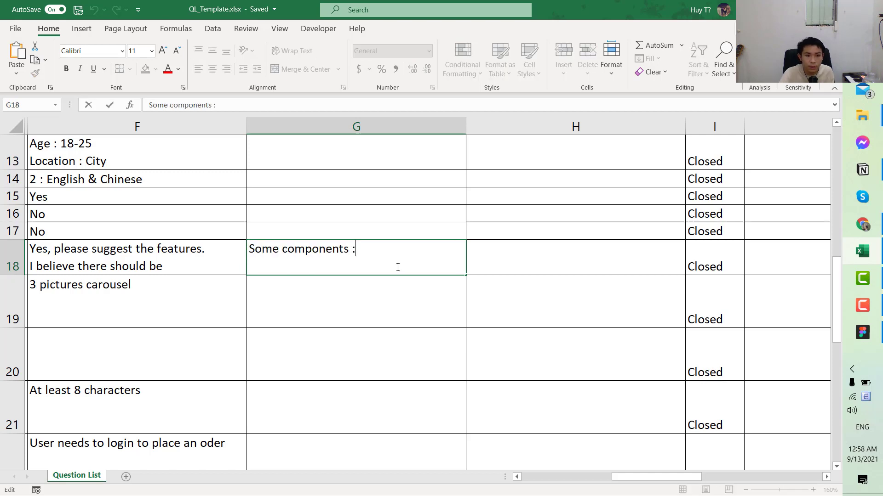
{"action": "key", "text": "alt+Return"}
{"action": "type", "text": "1. Authenticatio"}
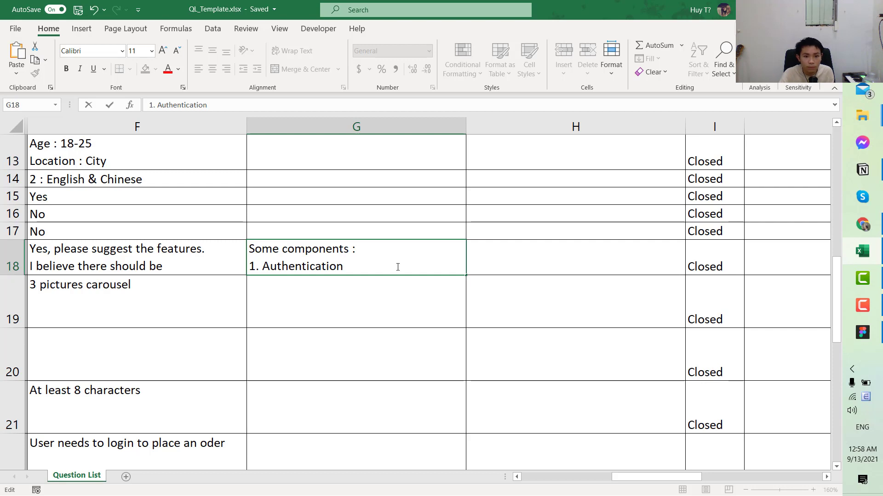
{"action": "type", "text": "n"}
{"action": "key", "text": "alt+Return"}
{"action": "type", "text": "2. Or"}
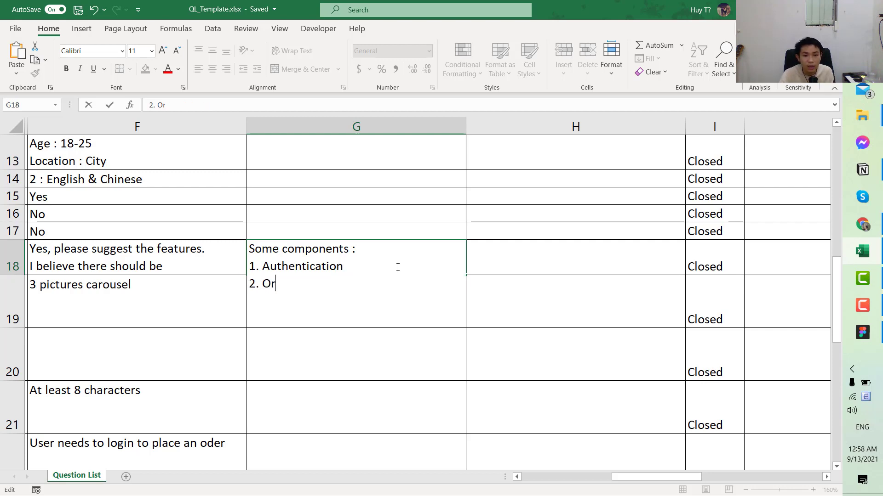
{"action": "type", "text": "der tracking"}
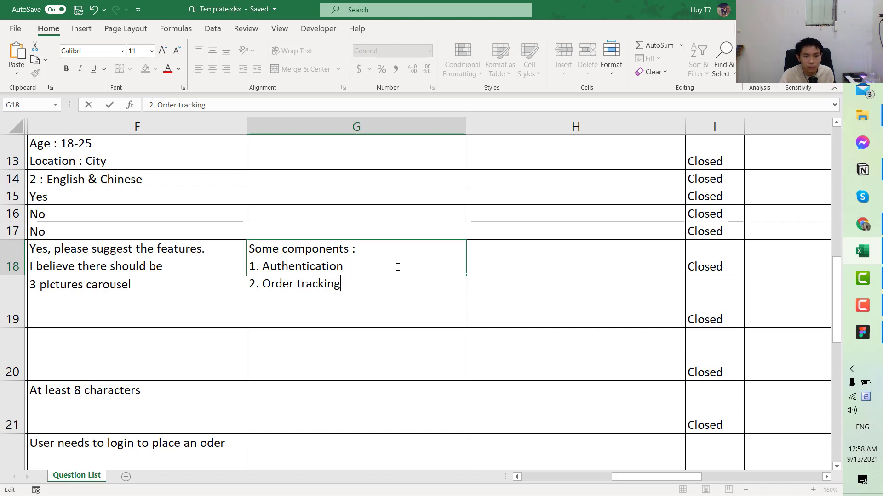
{"action": "key", "text": "alt+Return"}
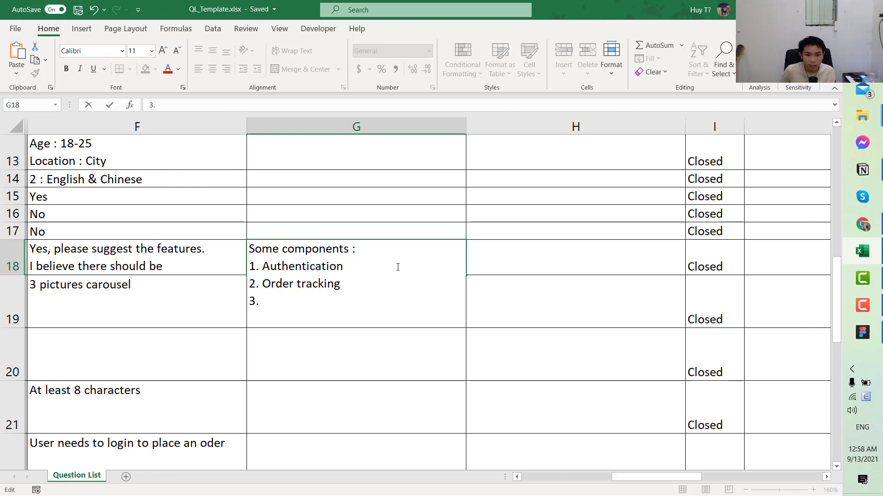
{"action": "type", "text": "3. Di"}
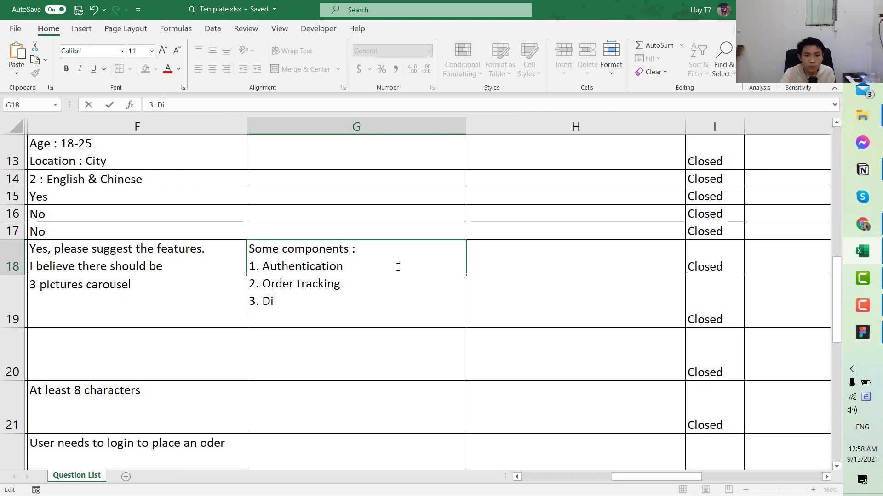
{"action": "type", "text": "spute Centre"}
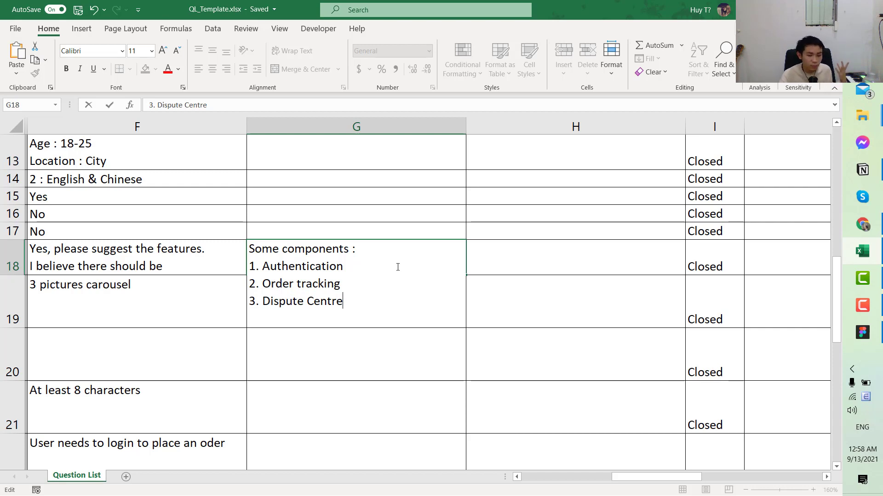
{"action": "key", "text": "ctrl+Return"}
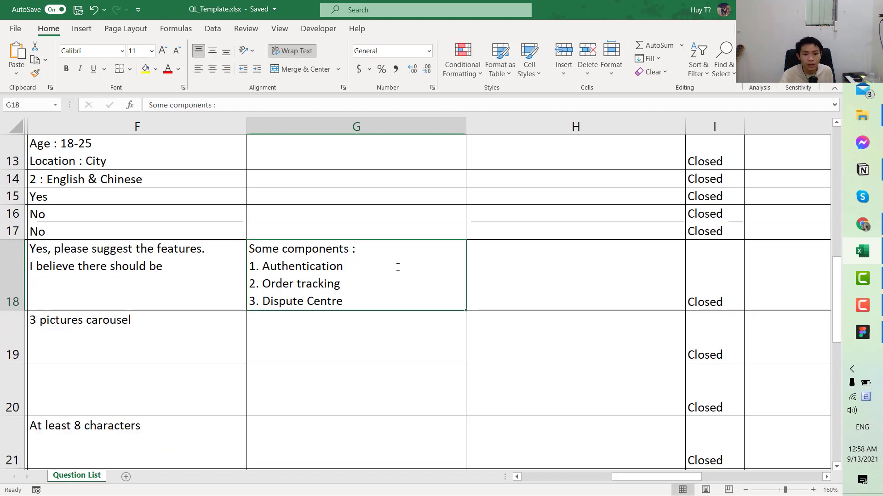
Add a fourth '4. ...' line to the G18 component list.
{"action": "double_click", "coordinate": [390, 298]}
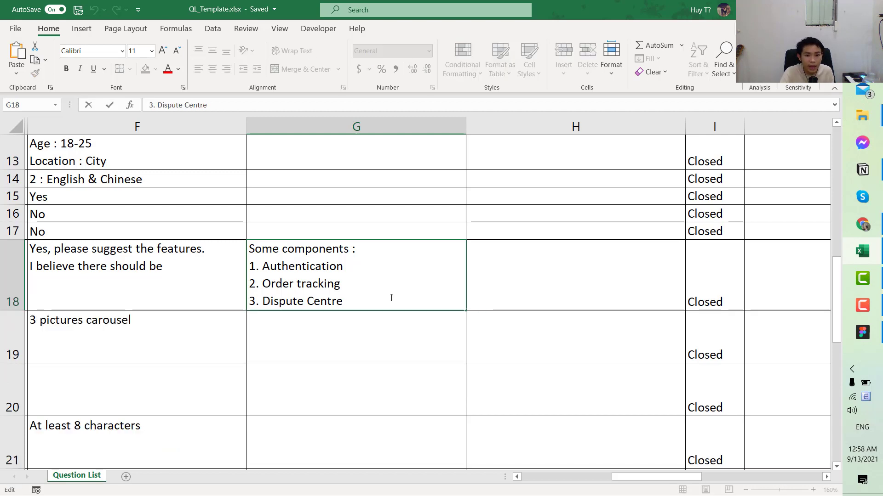
{"action": "key", "text": "alt+Return"}
{"action": "type", "text": "4. ..."}
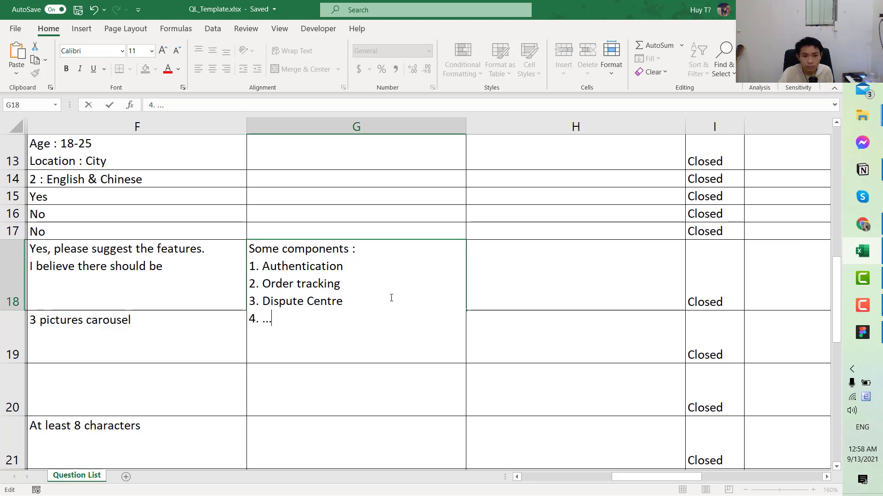
{"action": "key", "text": "Return"}
{"action": "left_click", "coordinate": [391, 298]}
{"action": "key", "text": "Return"}
{"action": "key", "text": "Left"}
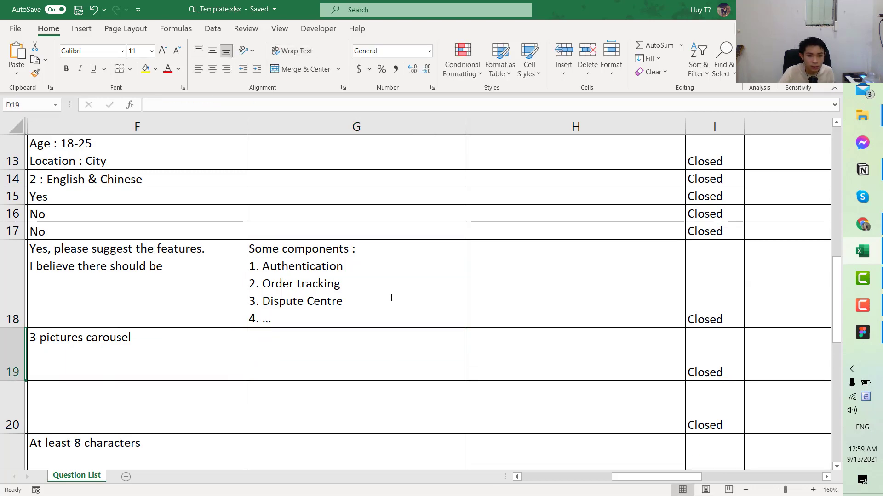
{"action": "key", "text": "Left"}
{"action": "key", "text": "Right"}
{"action": "key", "text": "Right"}
{"action": "key", "text": "Up"}
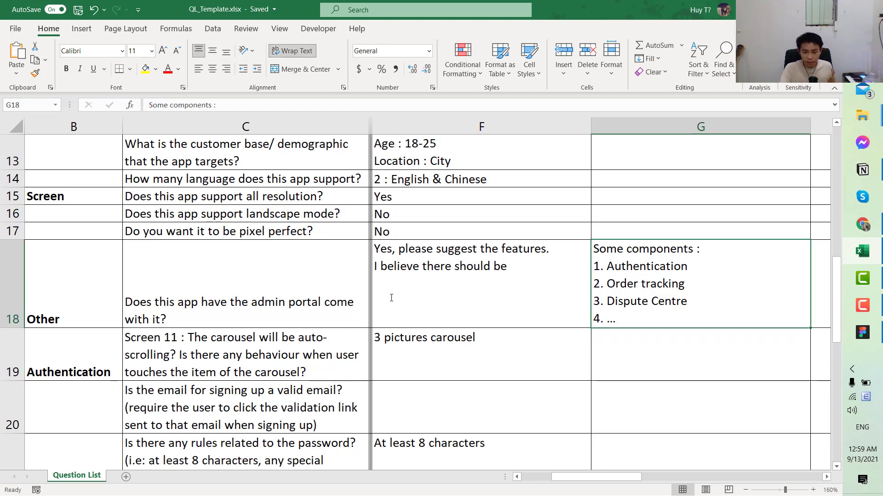
{"action": "key", "text": "Down"}
{"action": "key", "text": "Left"}
{"action": "key", "text": "Left"}
{"action": "key", "text": "Left"}
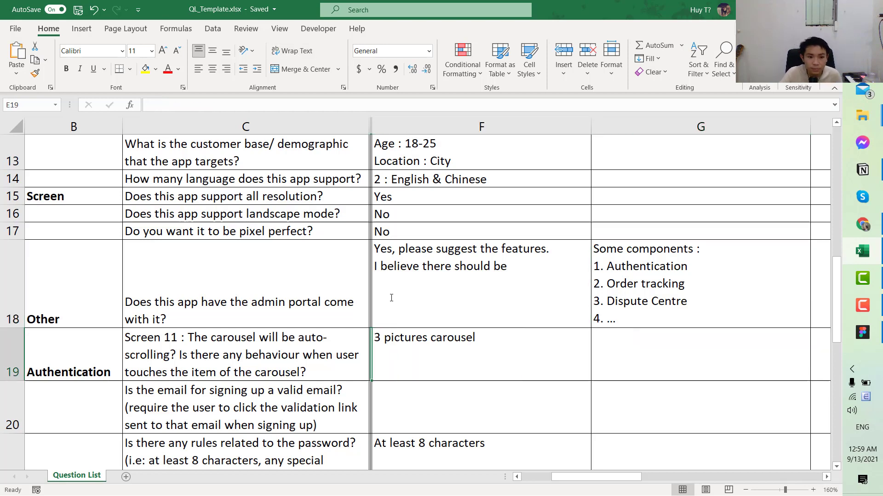
{"action": "key", "text": "Right"}
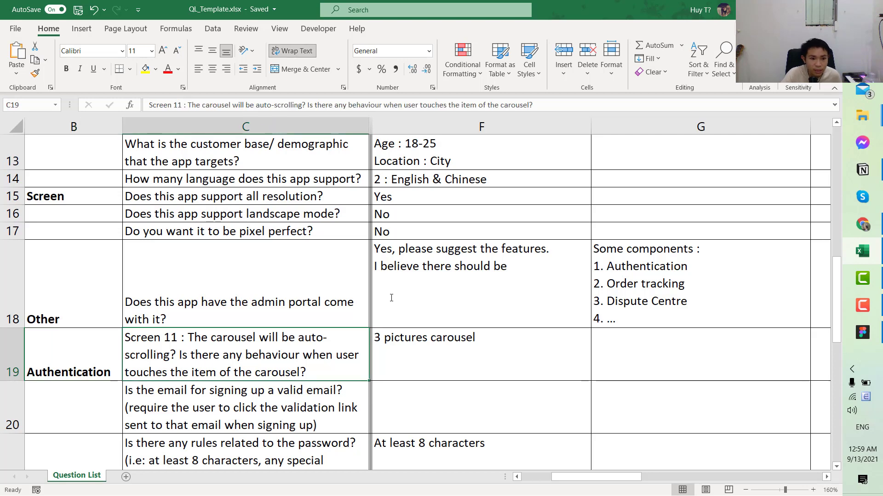
{"action": "key", "text": "Left"}
{"action": "key", "text": "Left"}
{"action": "key", "text": "Right"}
{"action": "key", "text": "Right"}
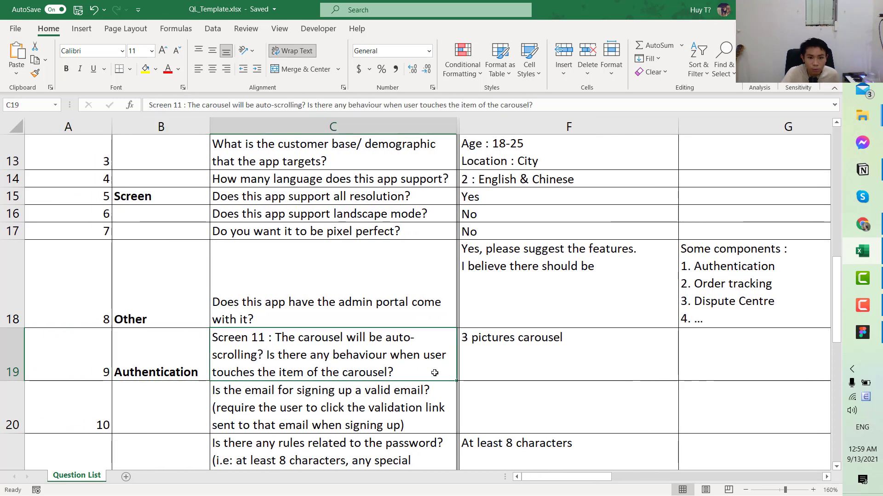
{"action": "scroll", "coordinate": [434, 372], "scroll_direction": "down", "scroll_amount": 2}
{"action": "scroll", "coordinate": [516, 271], "scroll_direction": "up", "scroll_amount": 1}
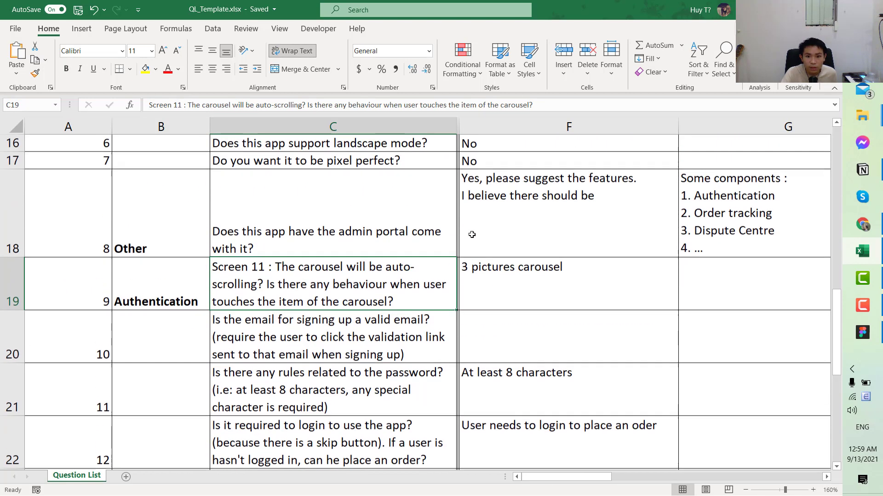
{"action": "left_click", "coordinate": [516, 272]}
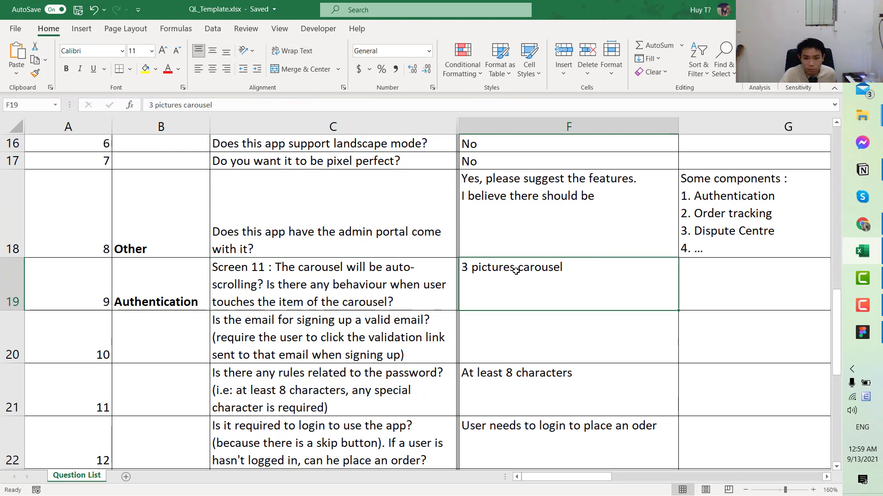
{"action": "left_click", "coordinate": [862, 305]}
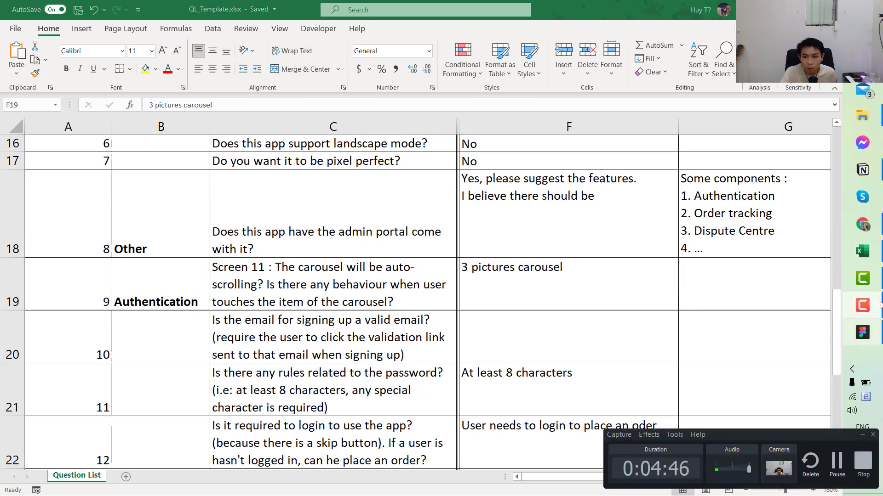
{"action": "left_click", "coordinate": [880, 339]}
{"action": "scroll", "coordinate": [292, 254], "scroll_direction": "right", "scroll_amount": 5}
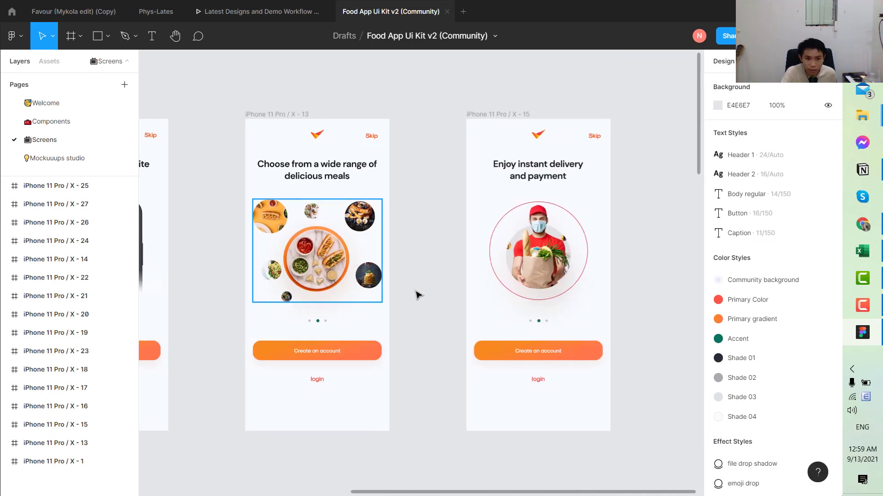
Enter 'So I assume it will be auto-scrolling, and no behaviour when the user touches them' in G19, centred and wrapped.
{"action": "left_click", "coordinate": [862, 250]}
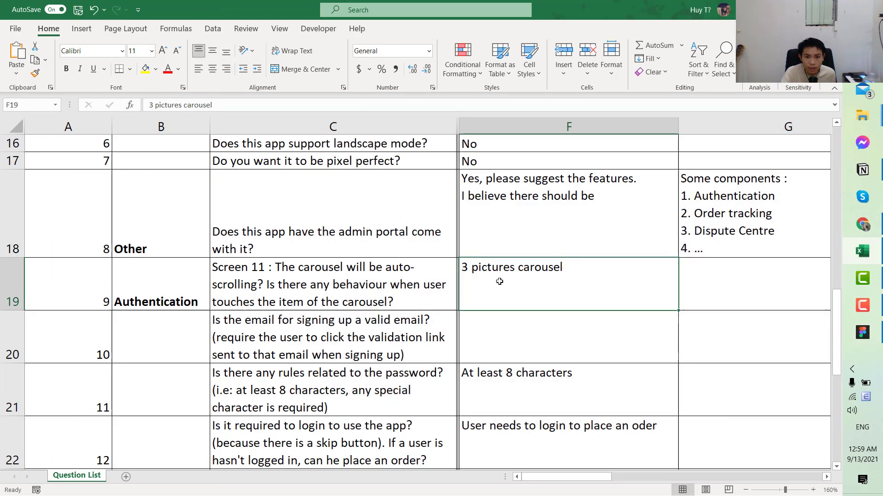
{"action": "left_click", "coordinate": [738, 279]}
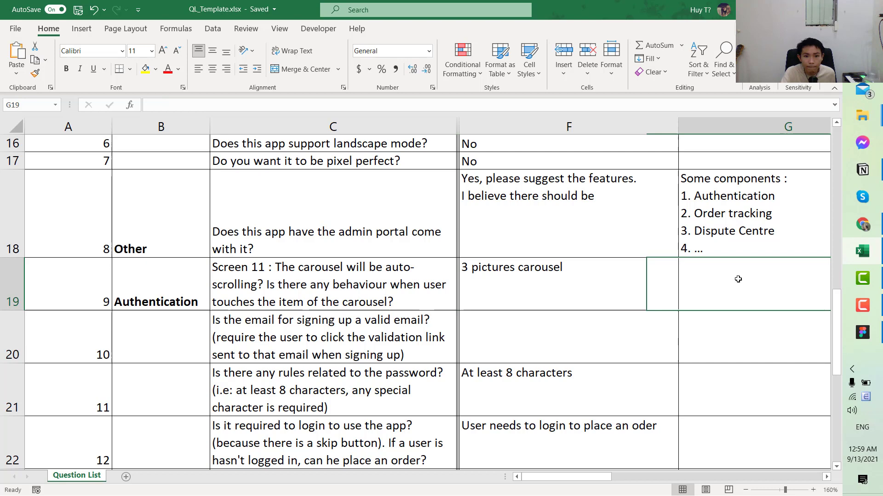
{"action": "type", "text": "S"}
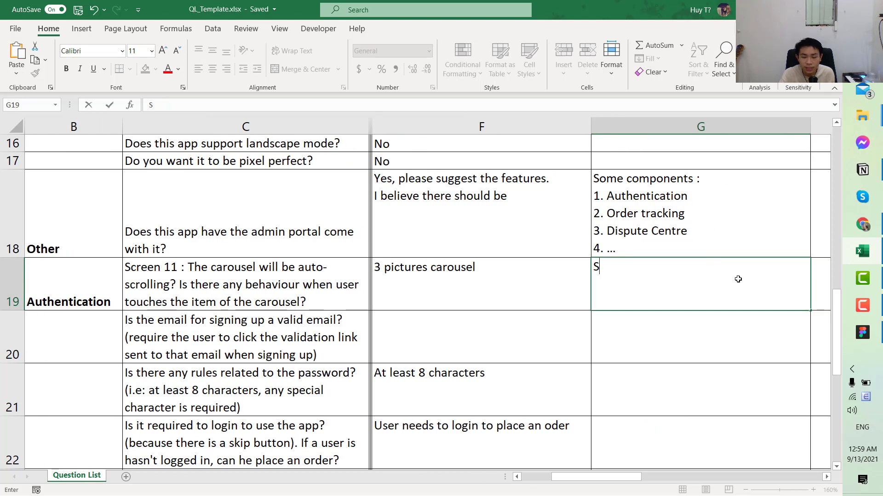
{"action": "type", "text": "o I assume "}
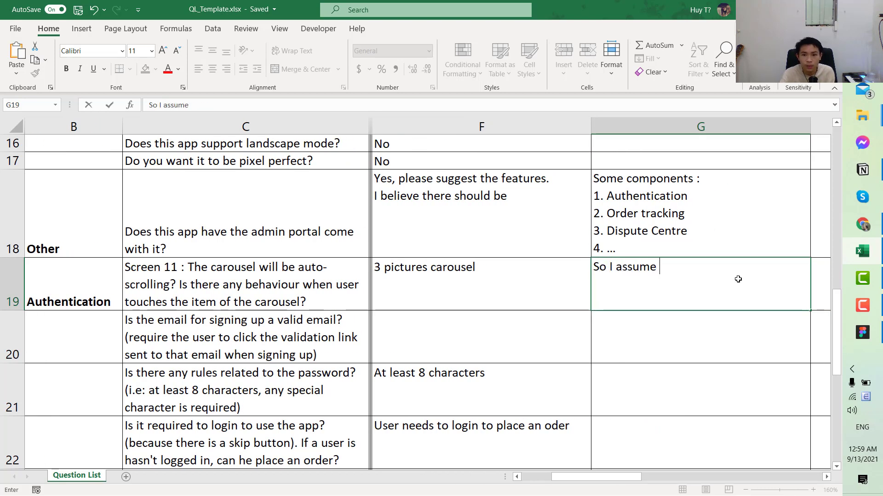
{"action": "type", "text": "it will be "}
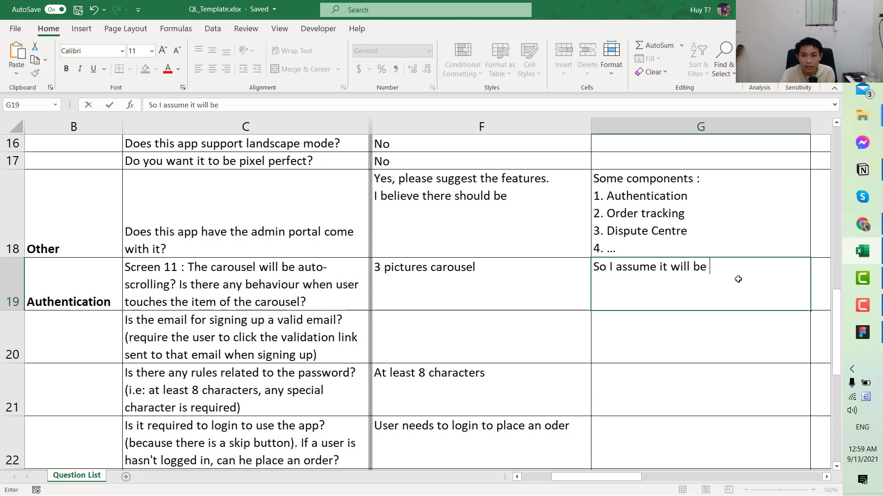
{"action": "type", "text": "auto-scrolli"}
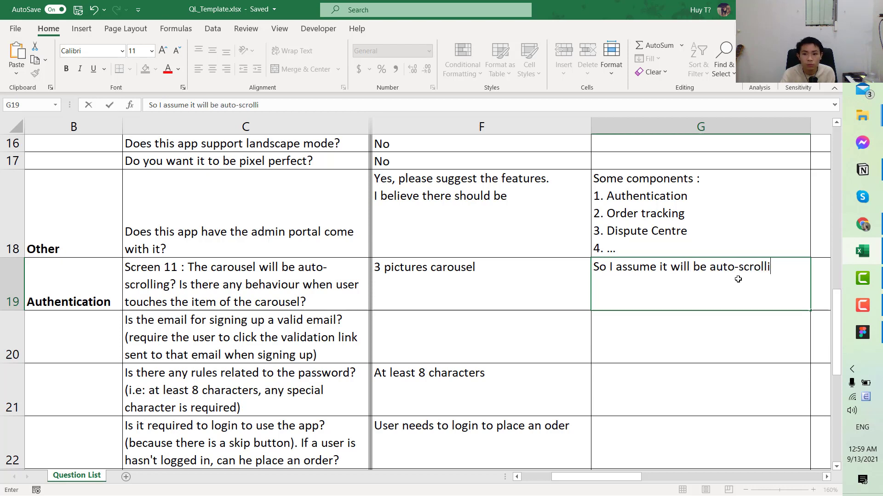
{"action": "type", "text": "ng, a"}
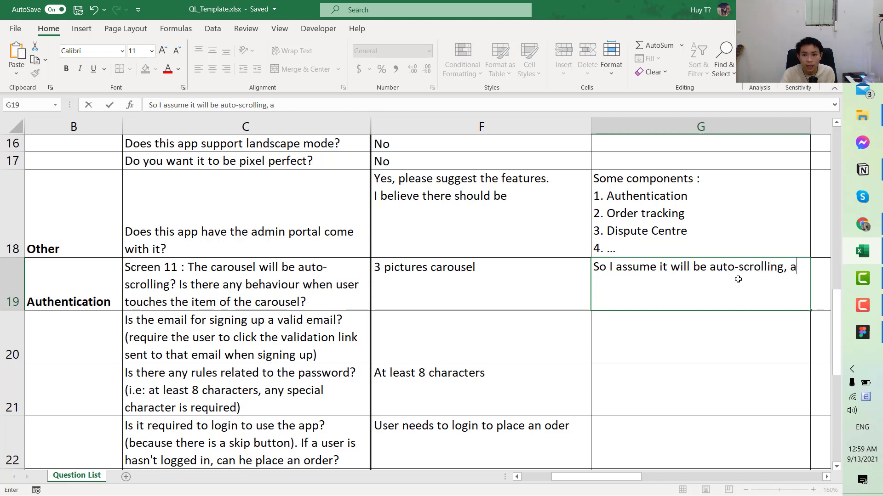
{"action": "type", "text": "nd no beha"}
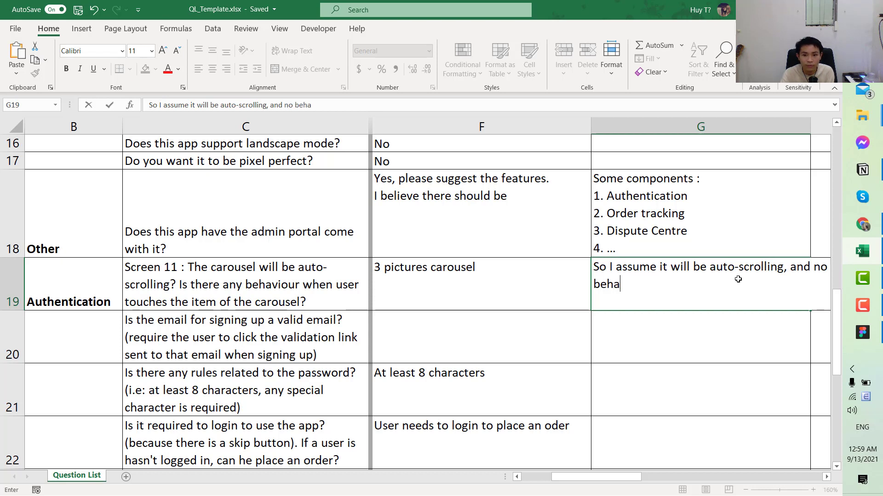
{"action": "type", "text": "viour when"}
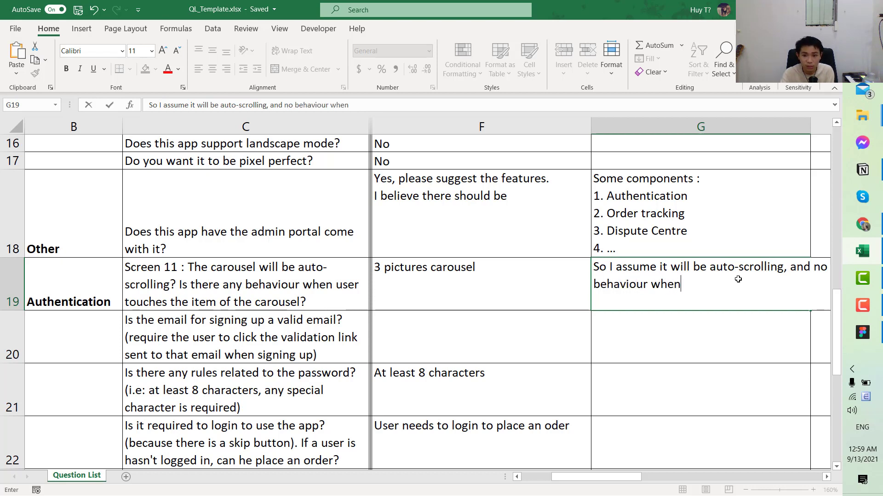
{"action": "type", "text": " the user touches them"}
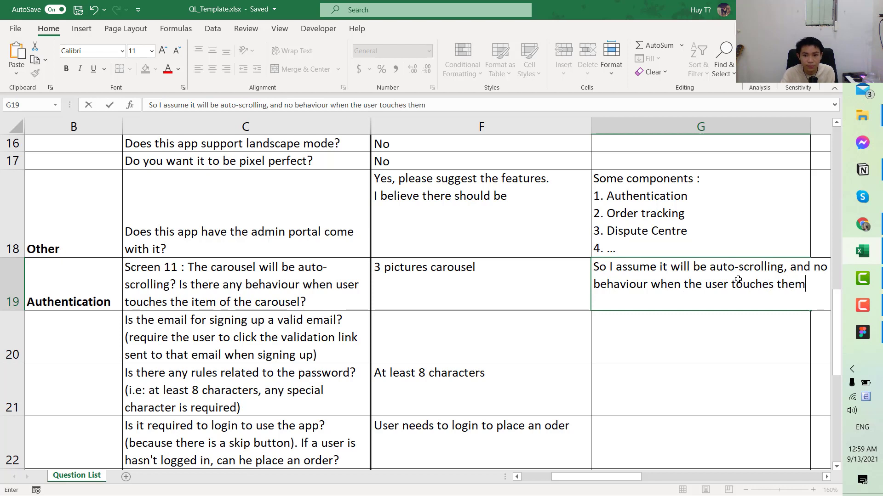
{"action": "key", "text": "Return"}
{"action": "left_click", "coordinate": [738, 279]}
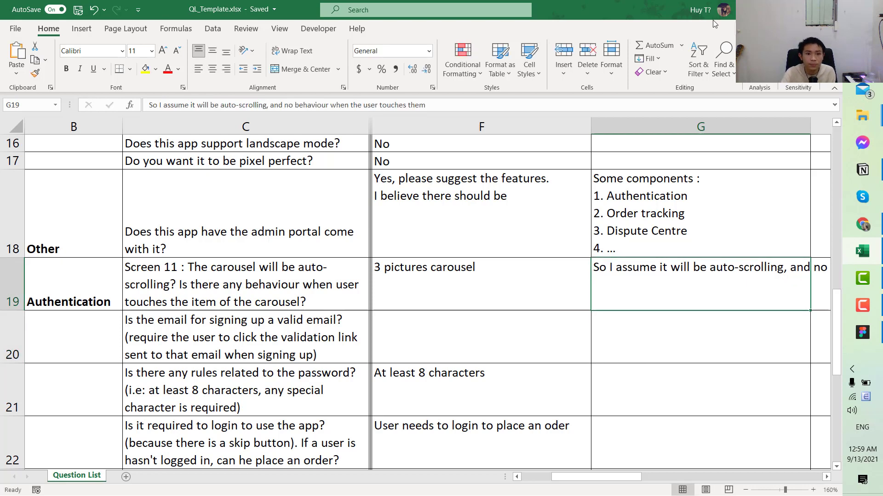
{"action": "left_click", "coordinate": [276, 69]}
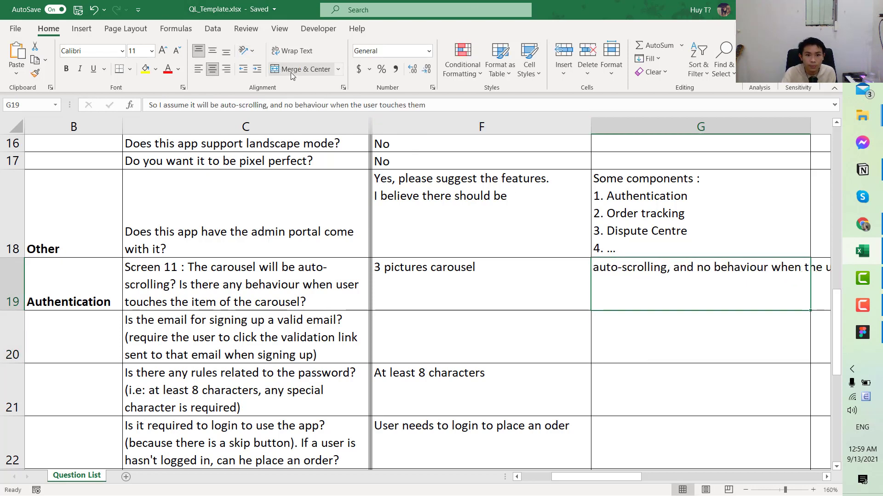
{"action": "left_click", "coordinate": [294, 51]}
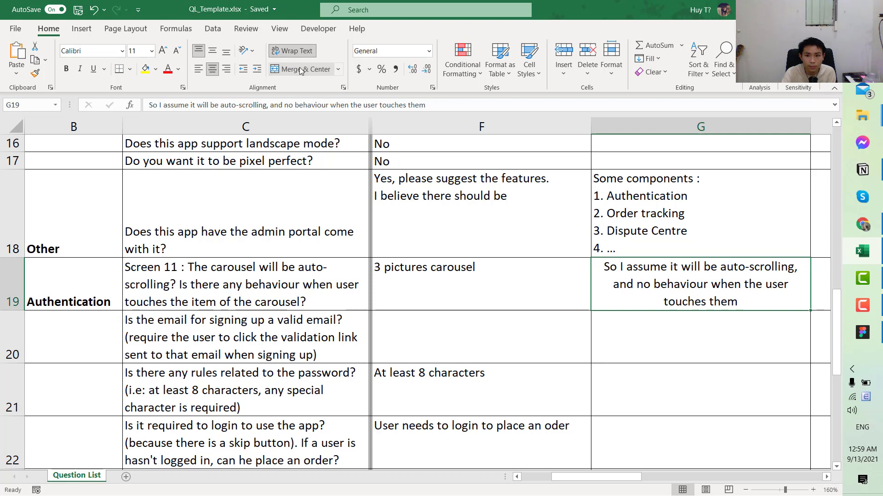
Left-align the G19 note and select the email-validation question in row 20.
{"action": "left_click", "coordinate": [198, 69]}
{"action": "left_click", "coordinate": [175, 327]}
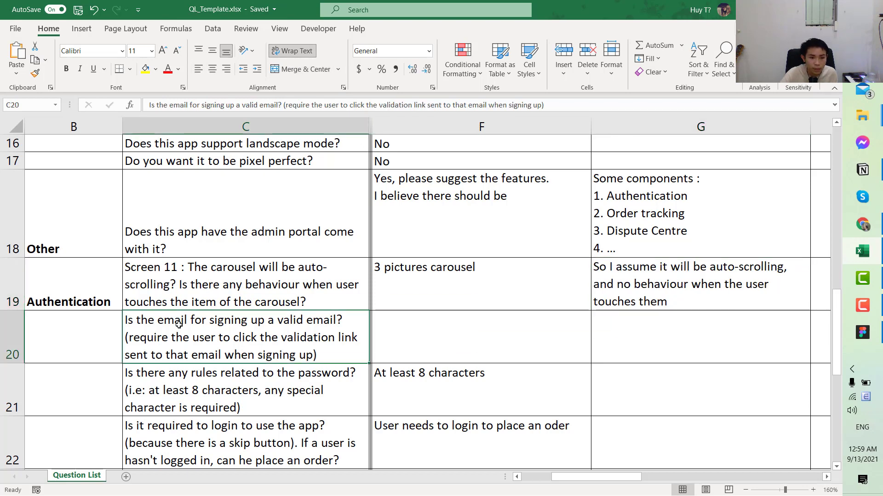
{"action": "scroll", "coordinate": [177, 331], "scroll_direction": "left", "scroll_amount": 2}
{"action": "left_click", "coordinate": [178, 325]}
{"action": "key", "text": "Right"}
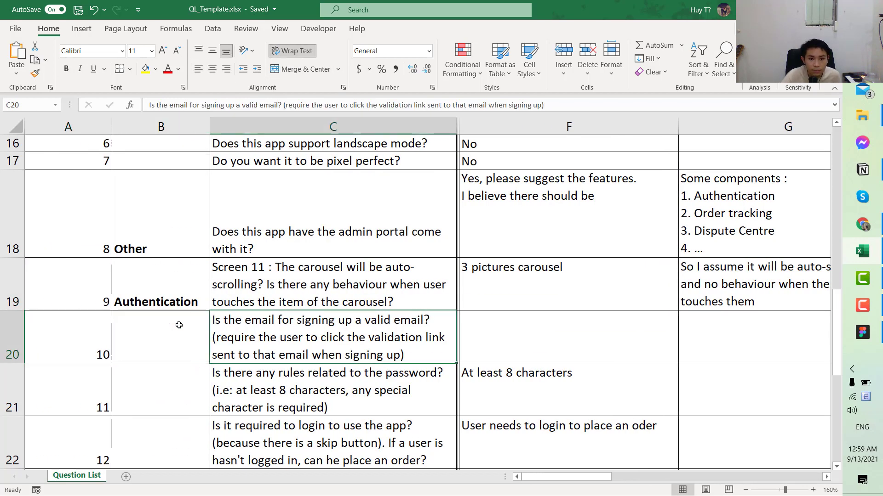
{"action": "scroll", "coordinate": [183, 324], "scroll_direction": "down", "scroll_amount": 3}
{"action": "scroll", "coordinate": [353, 285], "scroll_direction": "up", "scroll_amount": 3}
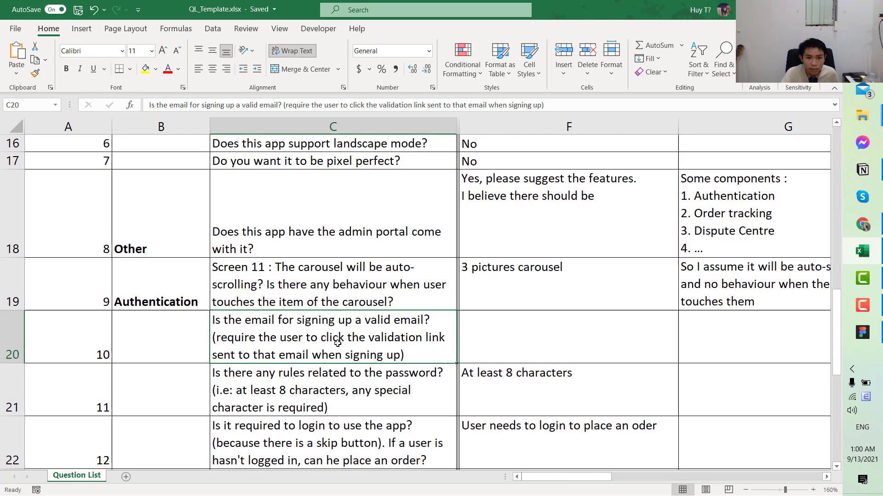
Change the status in I20 from Closed to Open.
{"action": "left_click", "coordinate": [538, 332]}
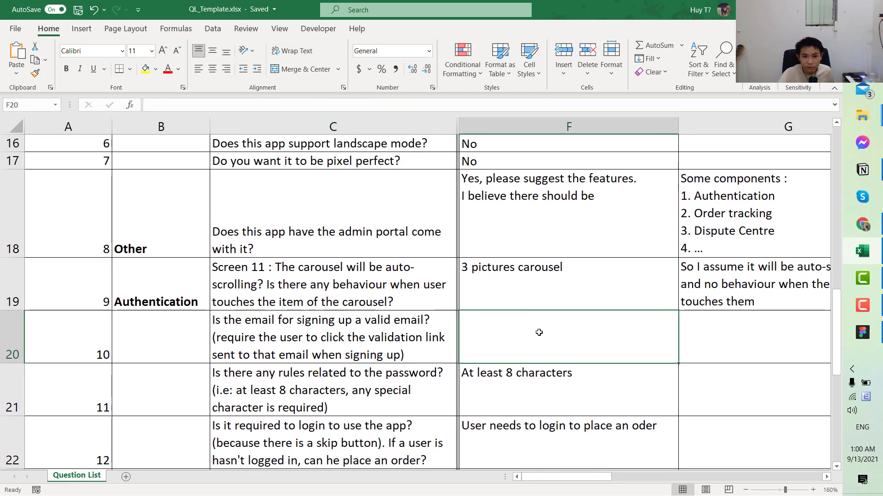
{"action": "scroll", "coordinate": [539, 333], "scroll_direction": "right", "scroll_amount": 1}
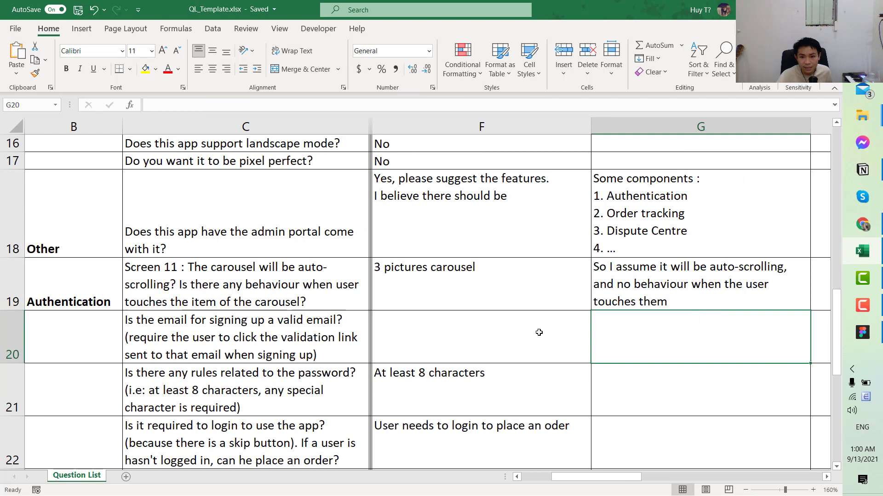
{"action": "key", "text": "Right"}
{"action": "key", "text": "Right"}
{"action": "key", "text": "Right"}
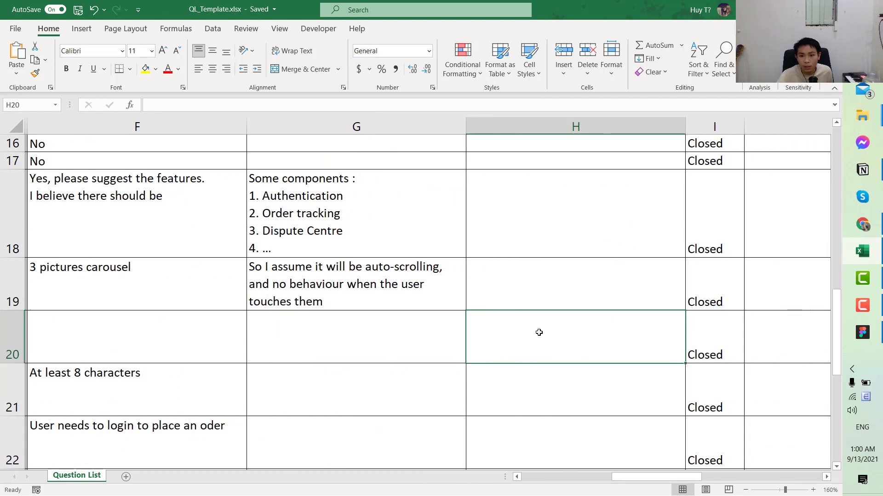
{"action": "type", "text": "Open"}
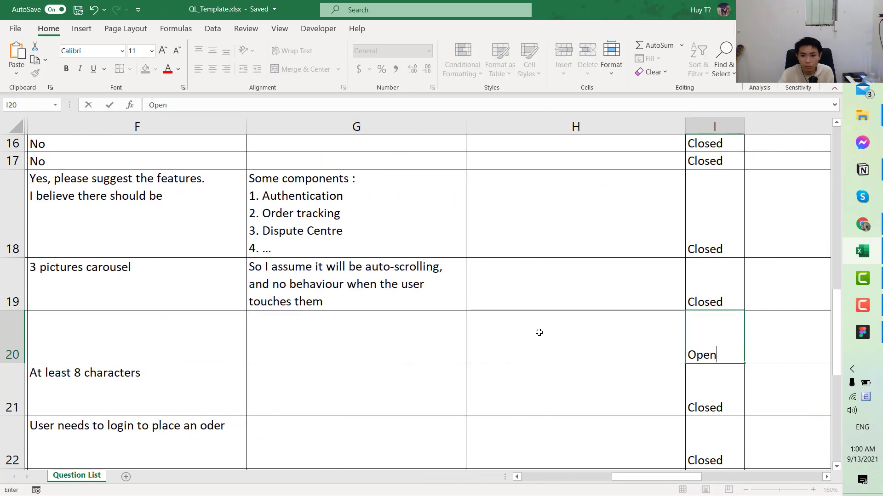
{"action": "key", "text": "Return"}
{"action": "key", "text": "Left"}
{"action": "key", "text": "Left"}
{"action": "key", "text": "Left"}
{"action": "key", "text": "Up"}
{"action": "key", "text": "Home"}
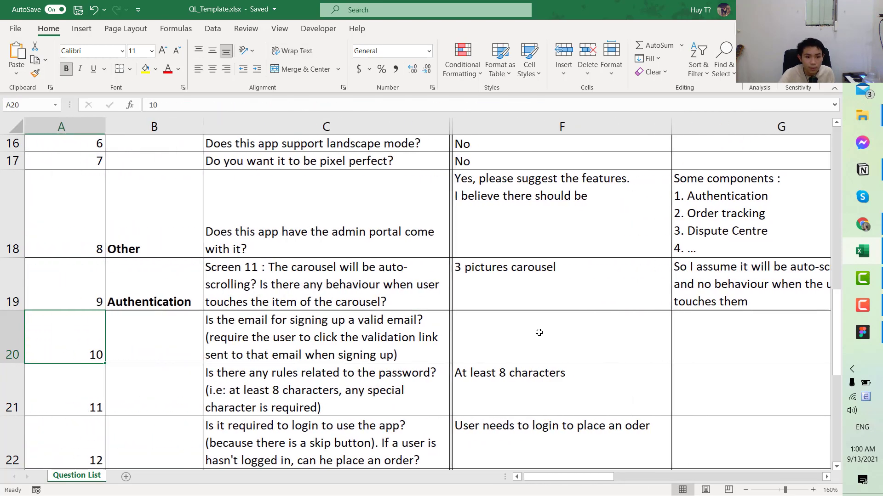
{"action": "key", "text": "Down"}
{"action": "key", "text": "Down"}
{"action": "key", "text": "Down"}
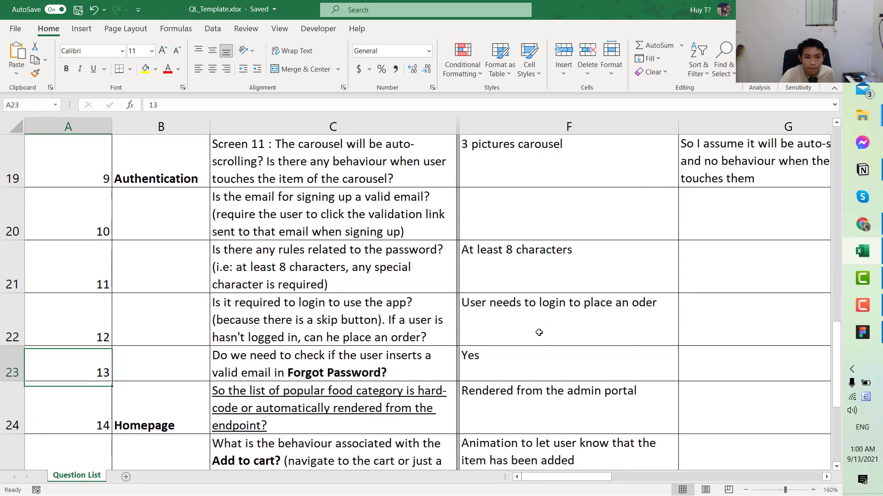
{"action": "key", "text": "Up"}
{"action": "key", "text": "Up"}
{"action": "key", "text": "Up"}
{"action": "key", "text": "Up"}
{"action": "key", "text": "Right"}
{"action": "key", "text": "Right"}
{"action": "key", "text": "Down"}
{"action": "key", "text": "Down"}
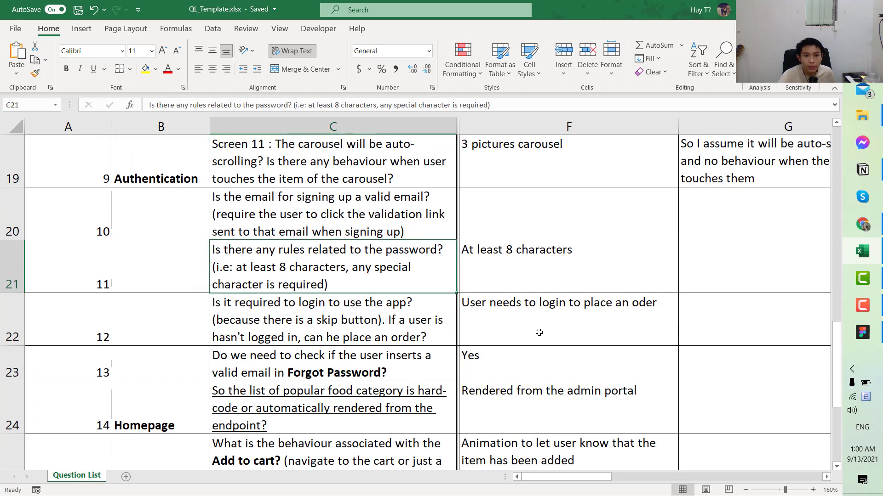
{"action": "key", "text": "Right"}
{"action": "key", "text": "Right"}
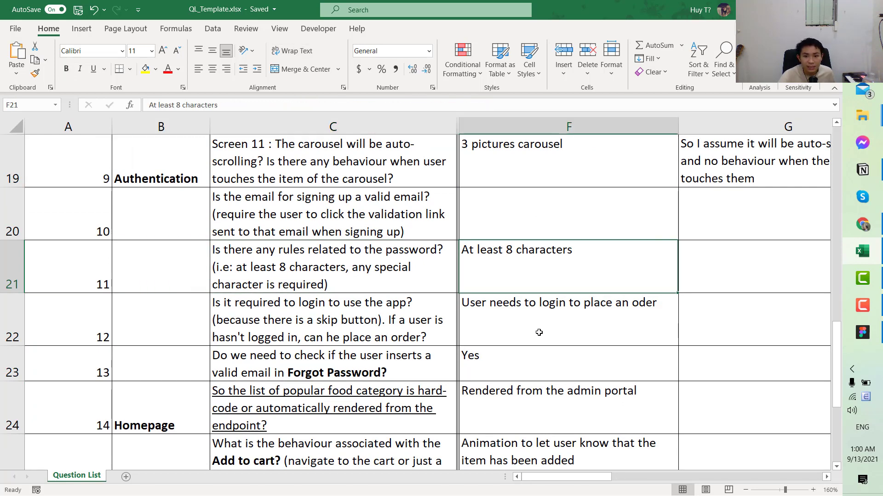
{"action": "key", "text": "Down"}
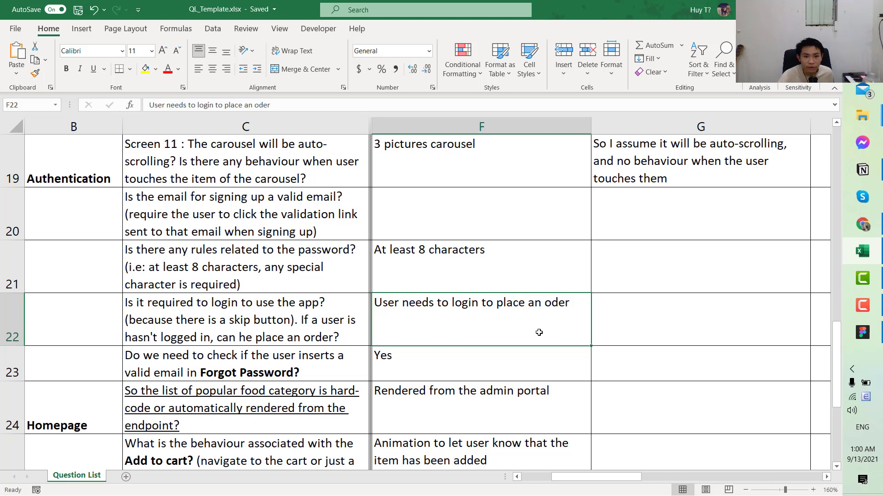
{"action": "key", "text": "Home"}
{"action": "key", "text": "Right"}
{"action": "key", "text": "Right"}
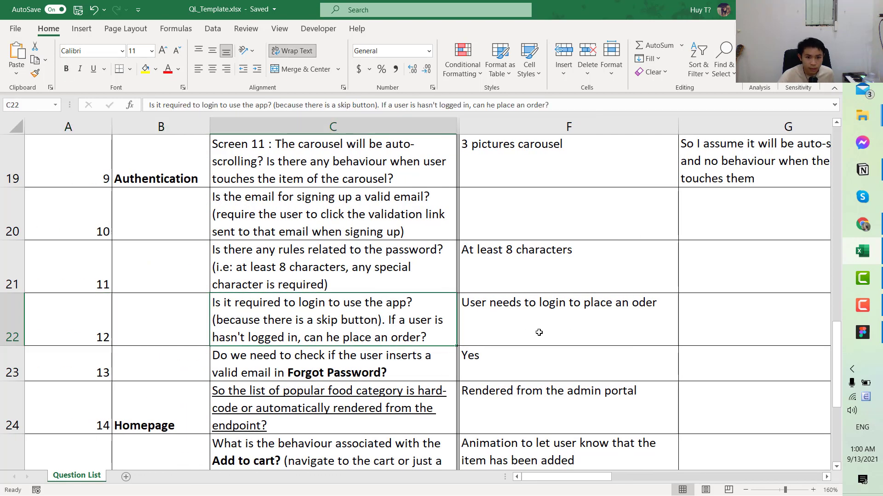
{"action": "scroll", "coordinate": [538, 329], "scroll_direction": "down", "scroll_amount": 1}
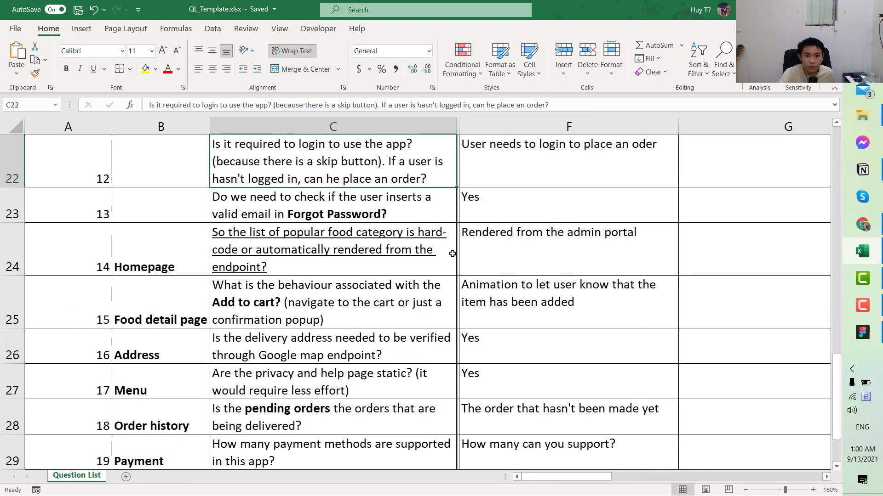
{"action": "scroll", "coordinate": [453, 254], "scroll_direction": "up", "scroll_amount": 1}
{"action": "left_click", "coordinate": [510, 316]}
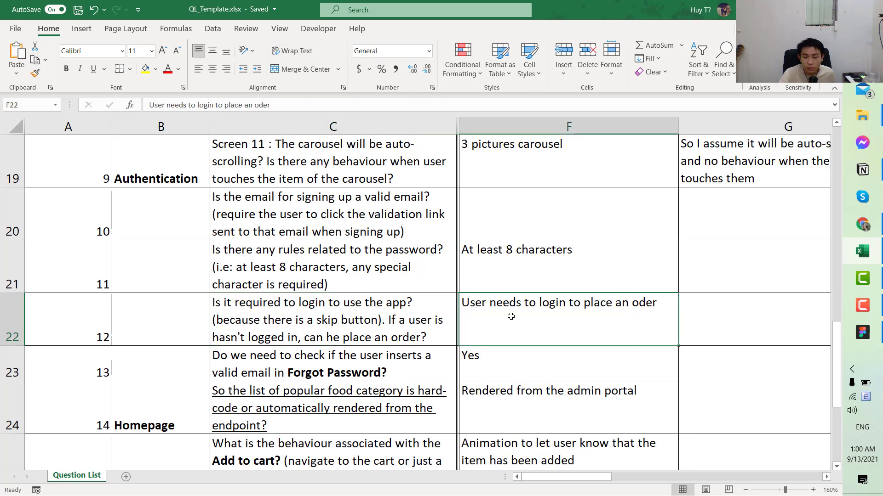
{"action": "scroll", "coordinate": [511, 316], "scroll_direction": "right", "scroll_amount": 1}
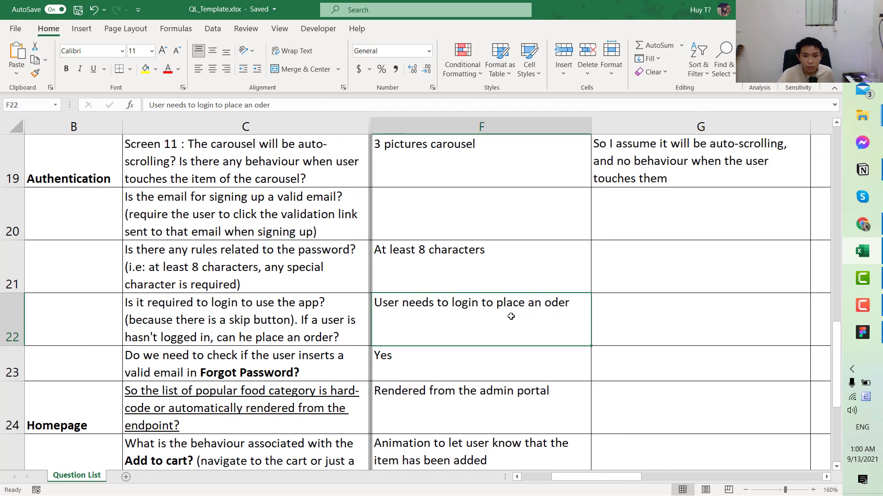
{"action": "key", "text": "Right"}
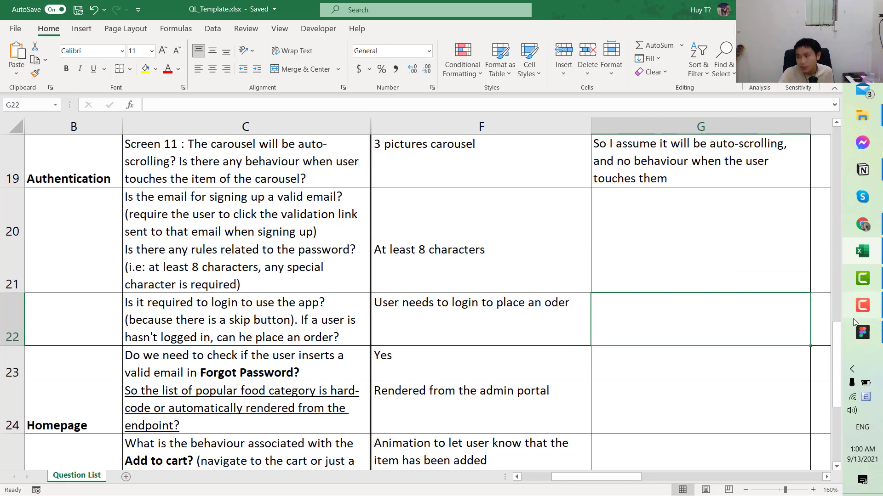
{"action": "mouse_move", "coordinate": [853, 319]}
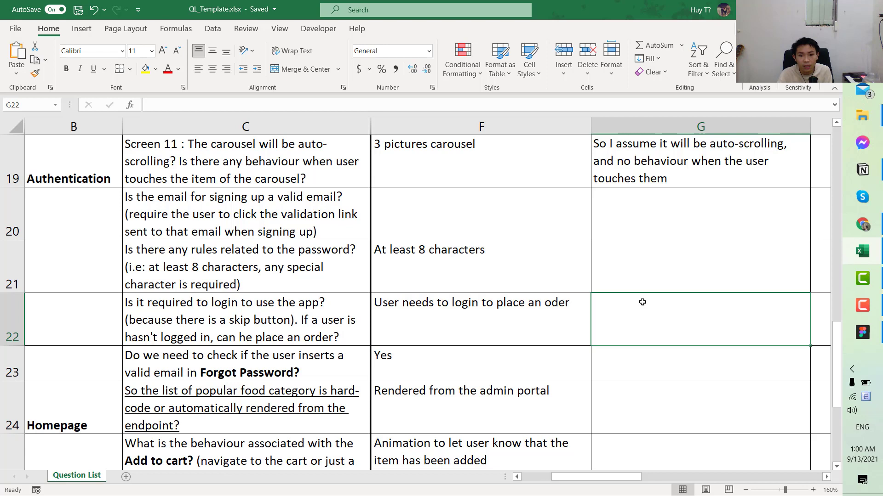
Note in G22 that users ordering before logging in are directed to the login screen, with wrapped text.
{"action": "type", "text": "So I woul"}
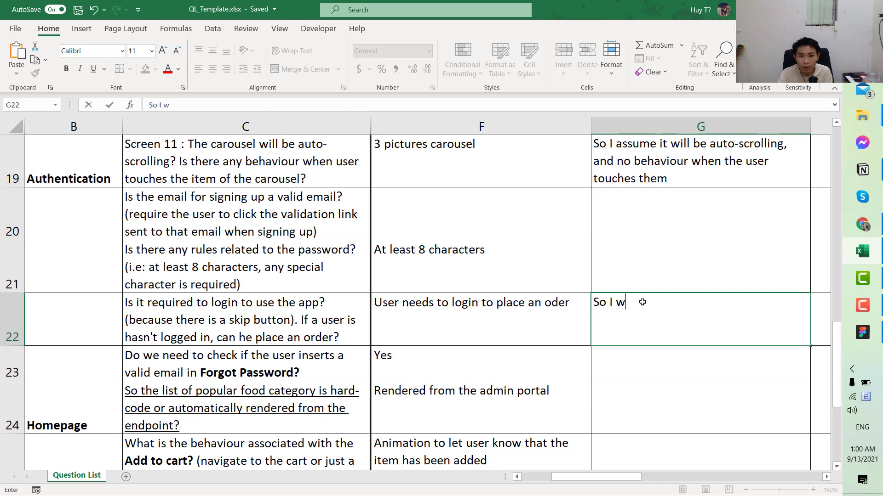
{"action": "key", "text": "BackSpace"}
{"action": "key", "text": "BackSpace"}
{"action": "key", "text": "BackSpace"}
{"action": "key", "text": "BackSpace"}
{"action": "key", "text": "BackSpace"}
{"action": "type", "text": "whe"}
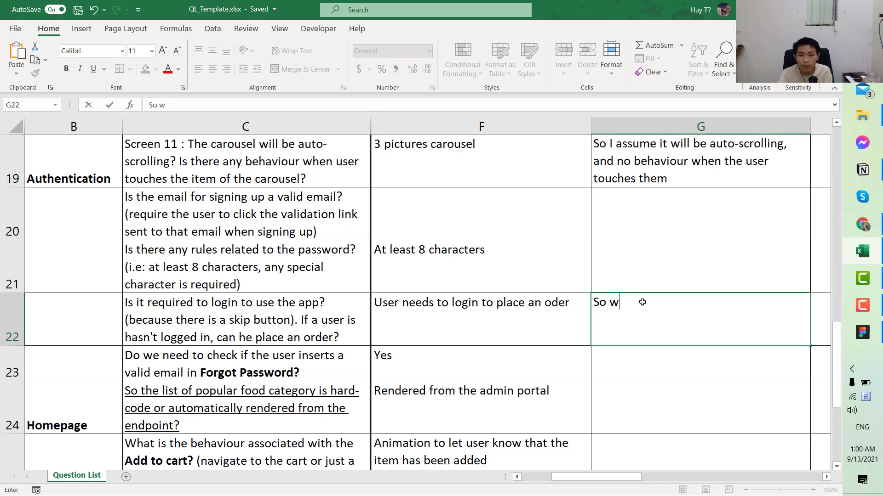
{"action": "type", "text": "n the user "}
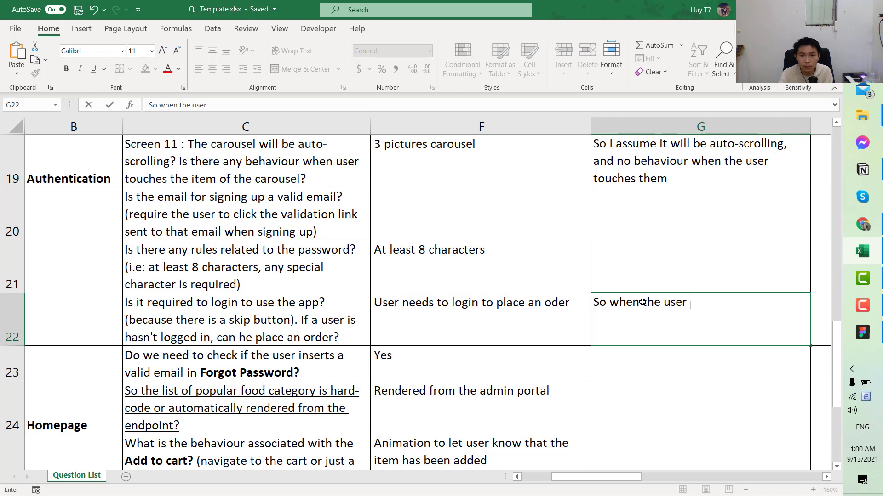
{"action": "type", "text": "places the or"}
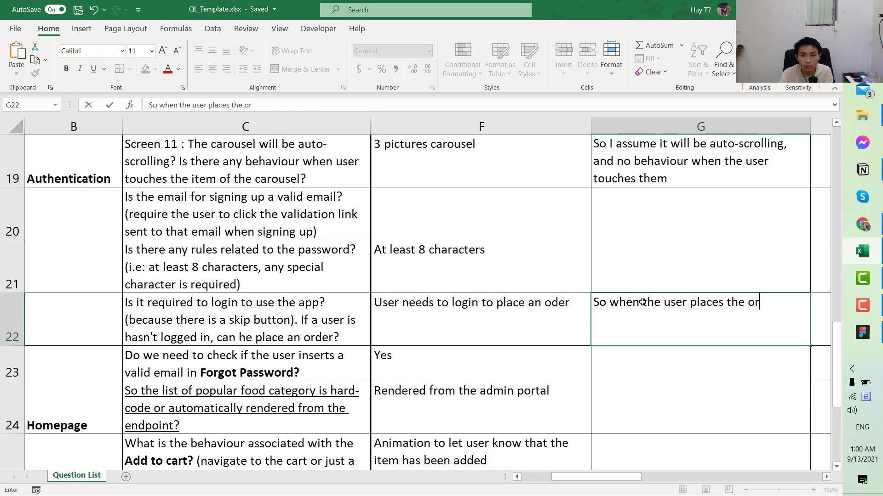
{"action": "type", "text": "der but not"}
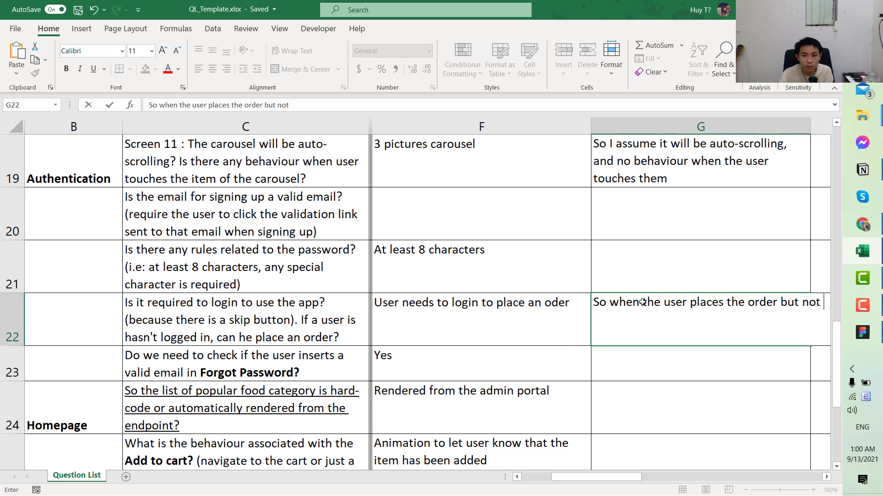
{"action": "key", "text": "BackSpace"}
{"action": "key", "text": "BackSpace"}
{"action": "key", "text": "BackSpace"}
{"action": "key", "text": "BackSpace"}
{"action": "type", "text": "he hasn't logged in "}
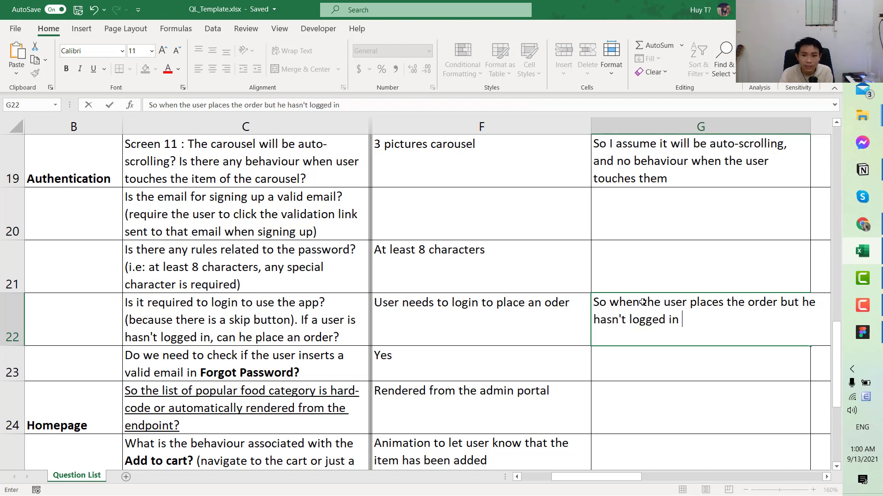
{"action": "type", "text": "yet, he "}
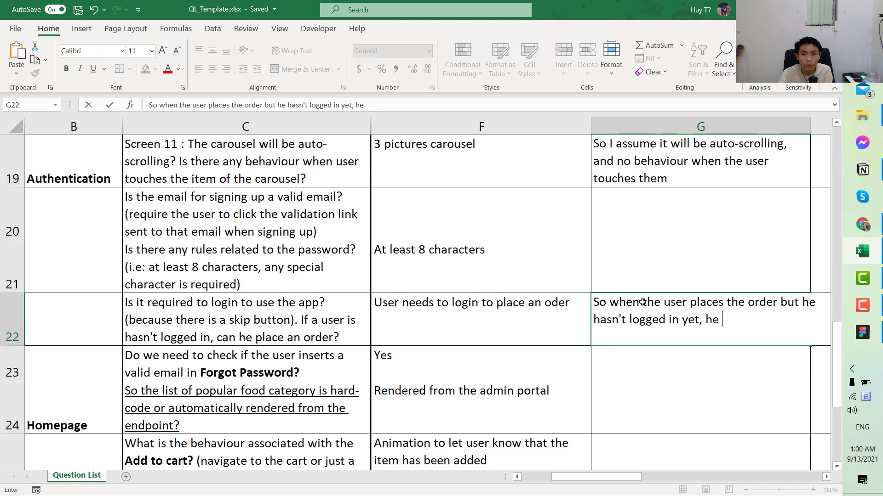
{"action": "type", "text": "will be direct"}
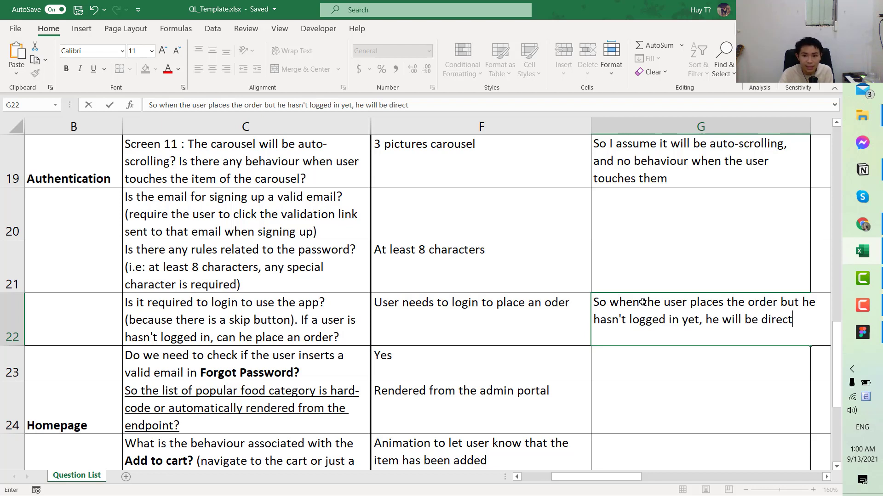
{"action": "type", "text": "ed to th"}
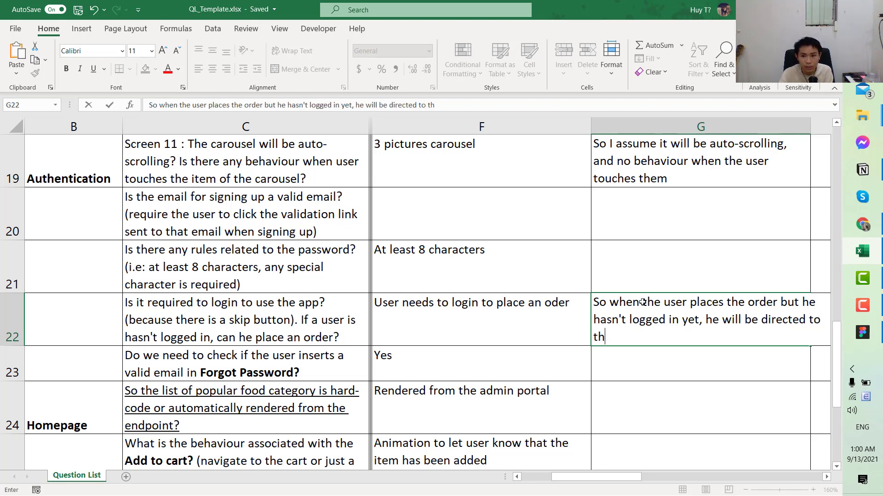
{"action": "type", "text": "e "}
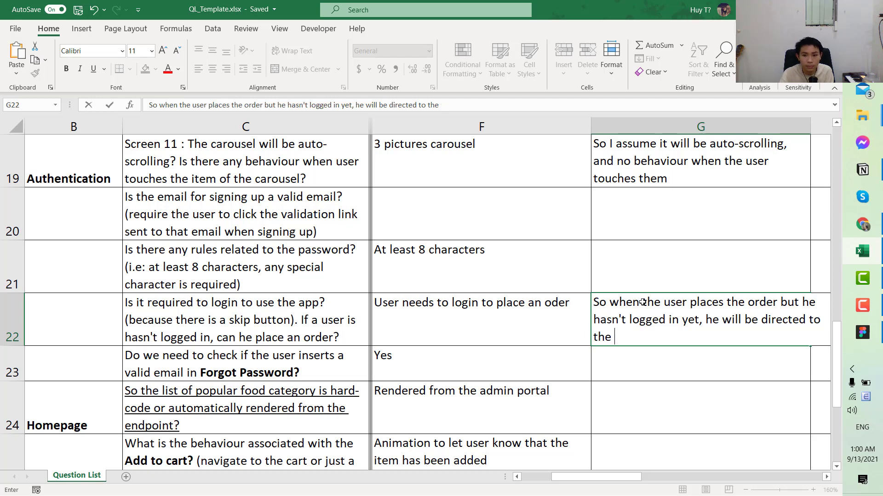
{"action": "type", "text": "login screen"}
{"action": "key", "text": "Return"}
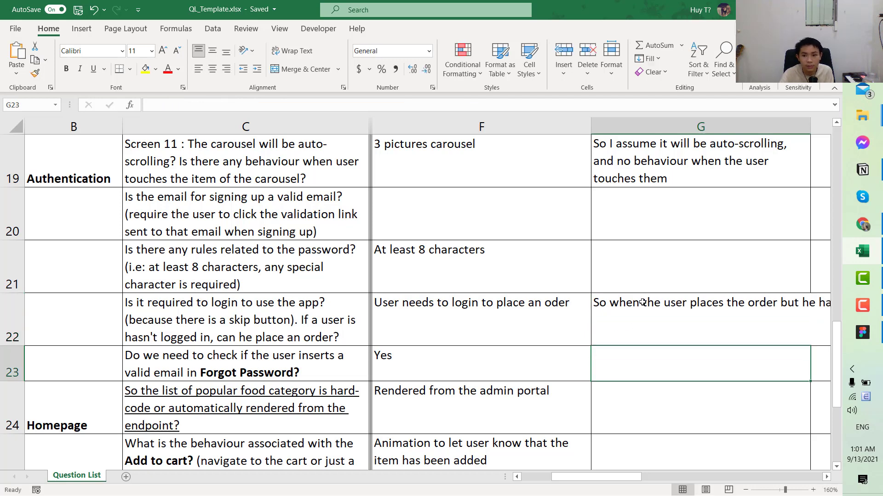
{"action": "left_click", "coordinate": [642, 303]}
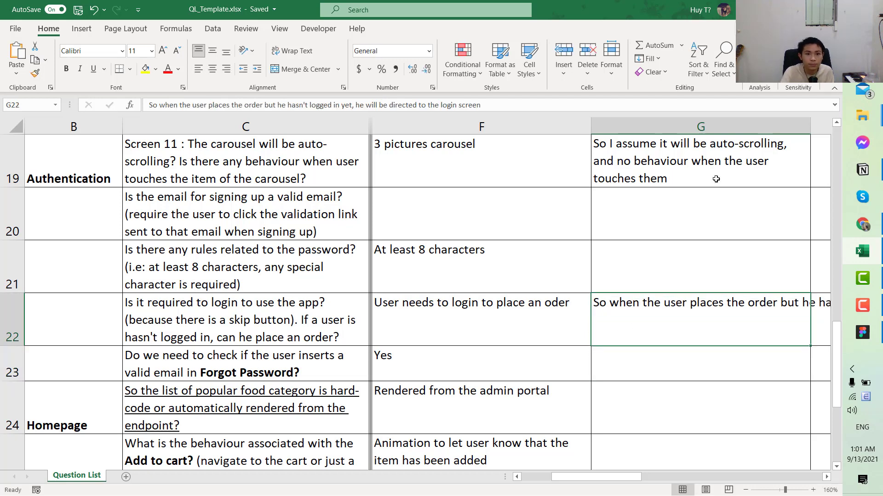
{"action": "left_click", "coordinate": [293, 51]}
{"action": "key", "text": "Left"}
{"action": "key", "text": "Left"}
{"action": "key", "text": "Left"}
{"action": "key", "text": "Left"}
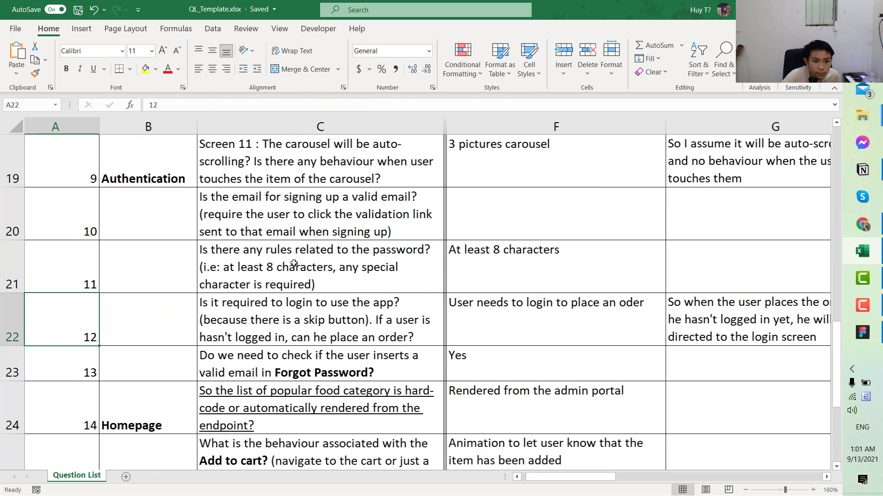
{"action": "key", "text": "Down"}
{"action": "key", "text": "Right"}
{"action": "key", "text": "Right"}
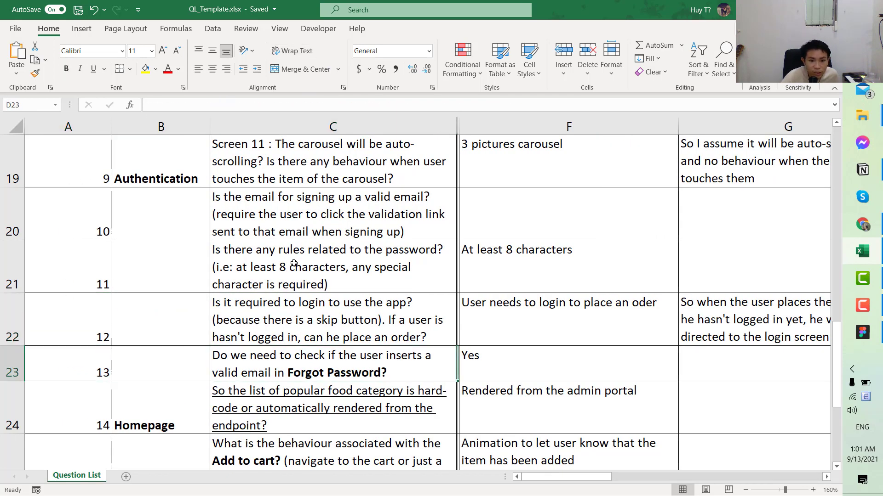
{"action": "scroll", "coordinate": [466, 321], "scroll_direction": "down", "scroll_amount": 1}
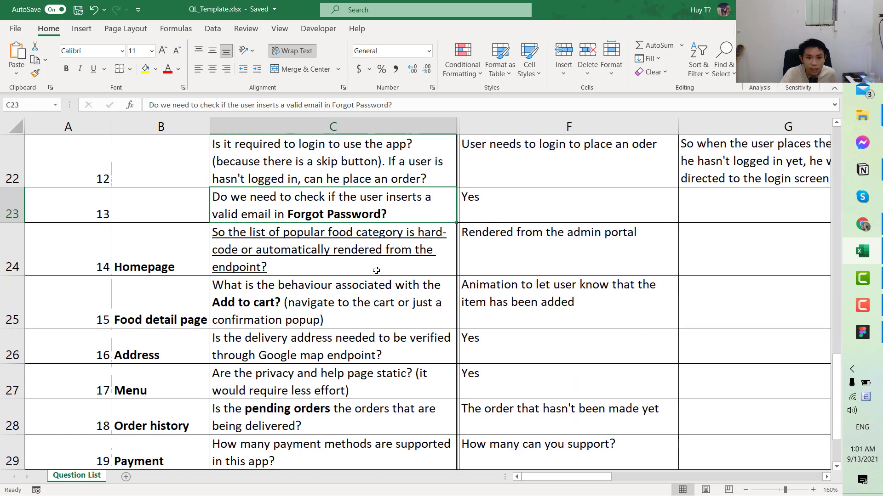
{"action": "scroll", "coordinate": [368, 238], "scroll_direction": "up", "scroll_amount": 1}
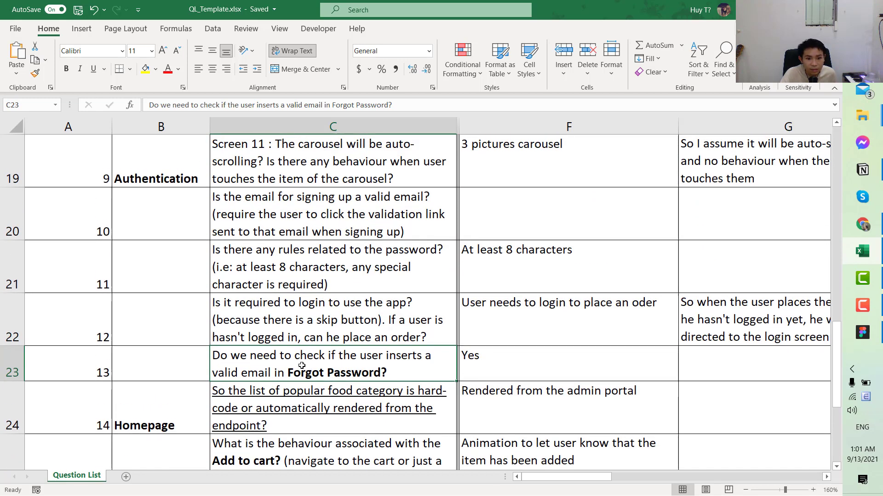
{"action": "key", "text": "Right"}
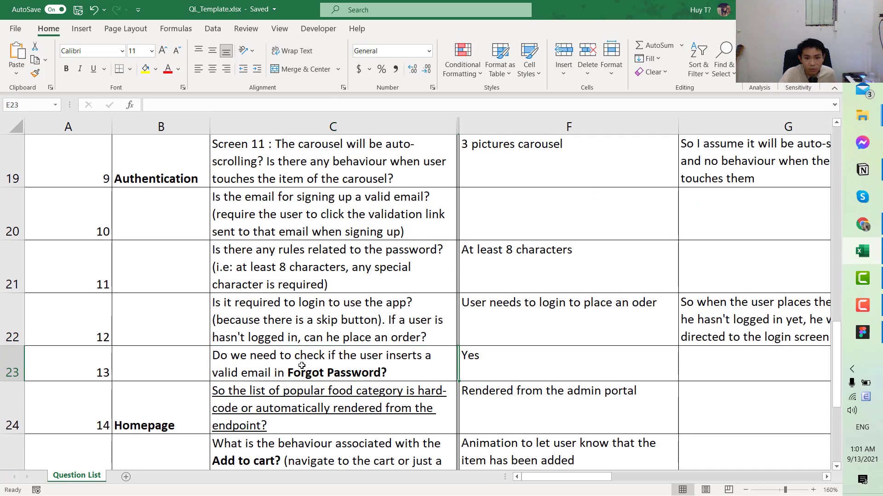
{"action": "key", "text": "Right"}
{"action": "key", "text": "Left"}
{"action": "key", "text": "Left"}
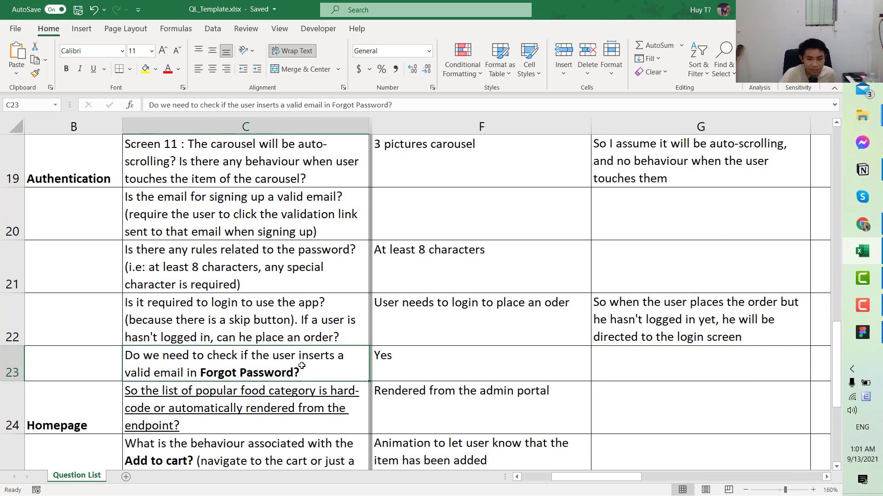
{"action": "scroll", "coordinate": [302, 366], "scroll_direction": "down", "scroll_amount": 1}
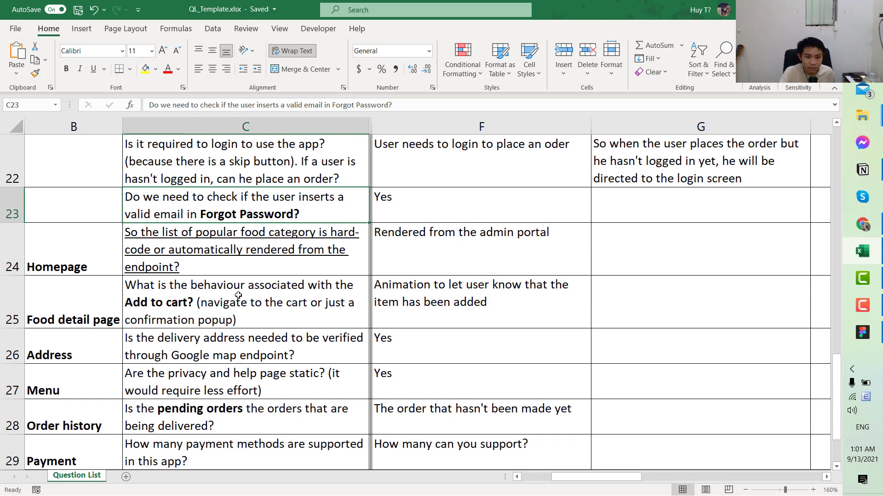
{"action": "key", "text": "Down"}
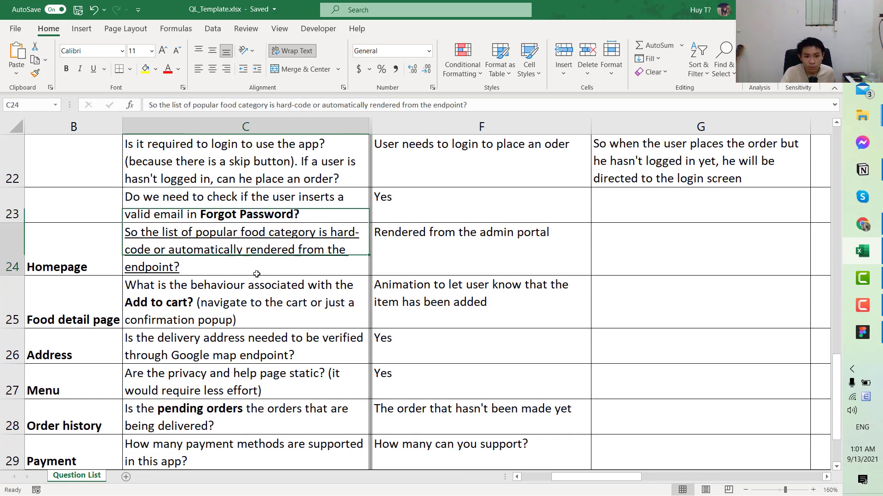
{"action": "key", "text": "Left"}
{"action": "key", "text": "Left"}
{"action": "key", "text": "Right"}
{"action": "key", "text": "Right"}
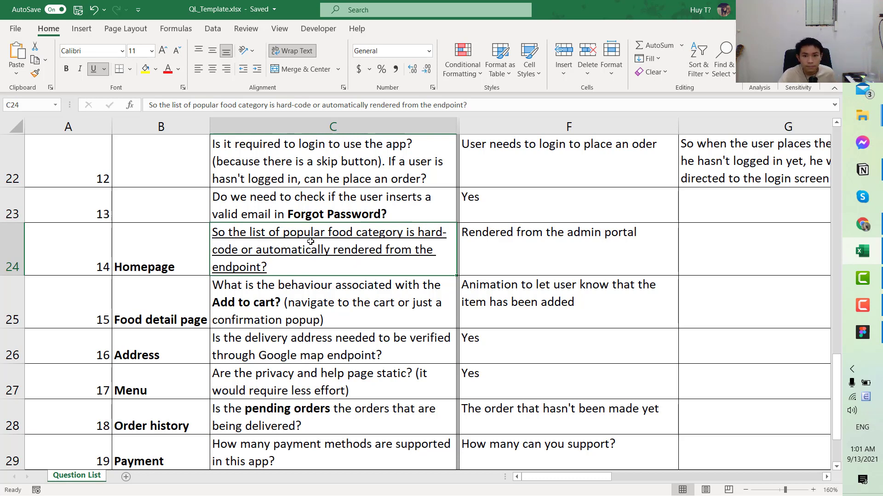
{"action": "key", "text": "Right"}
{"action": "key", "text": "Right"}
{"action": "key", "text": "Right"}
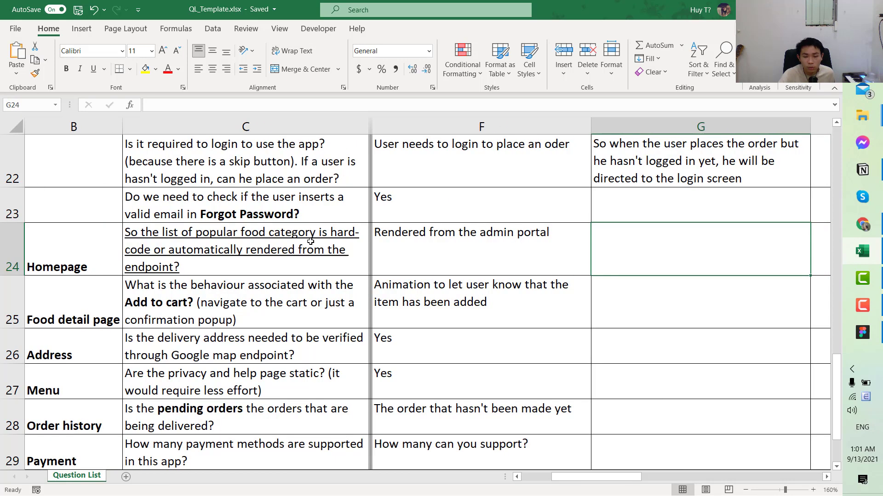
{"action": "left_click", "coordinate": [233, 226]}
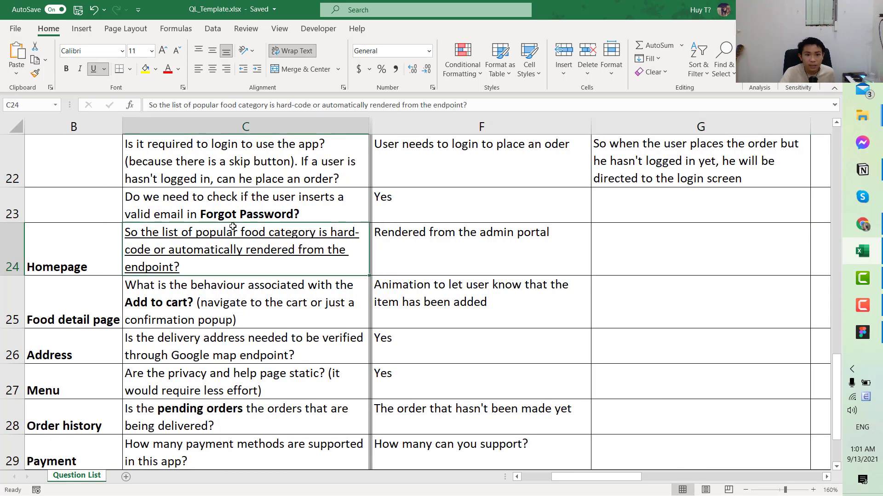
{"action": "left_click", "coordinate": [863, 332]}
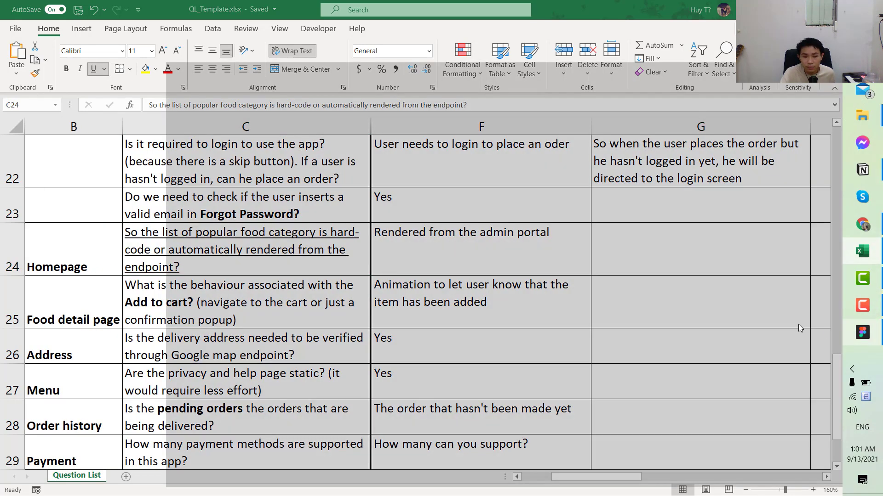
{"action": "left_click_drag", "start_coordinate": [396, 491], "coordinate": [142, 469]}
{"action": "scroll", "coordinate": [346, 400], "scroll_direction": "down", "scroll_amount": 20}
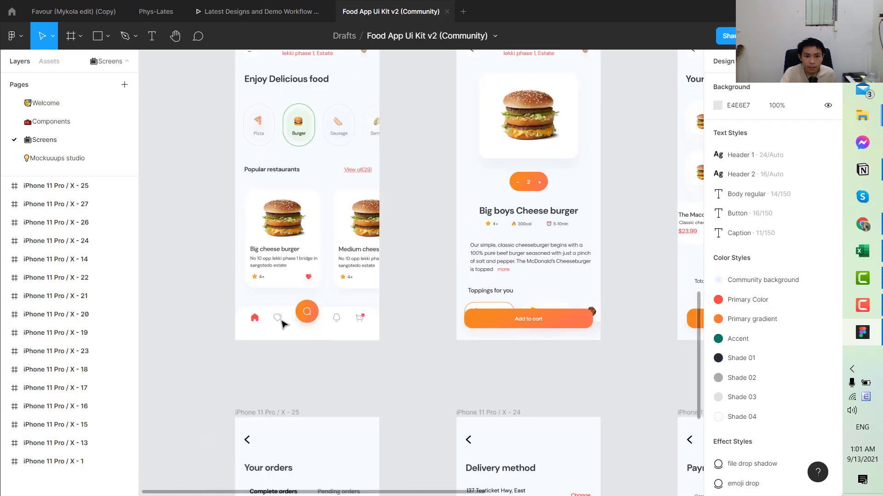
{"action": "scroll", "coordinate": [250, 109], "scroll_direction": "up", "scroll_amount": 3}
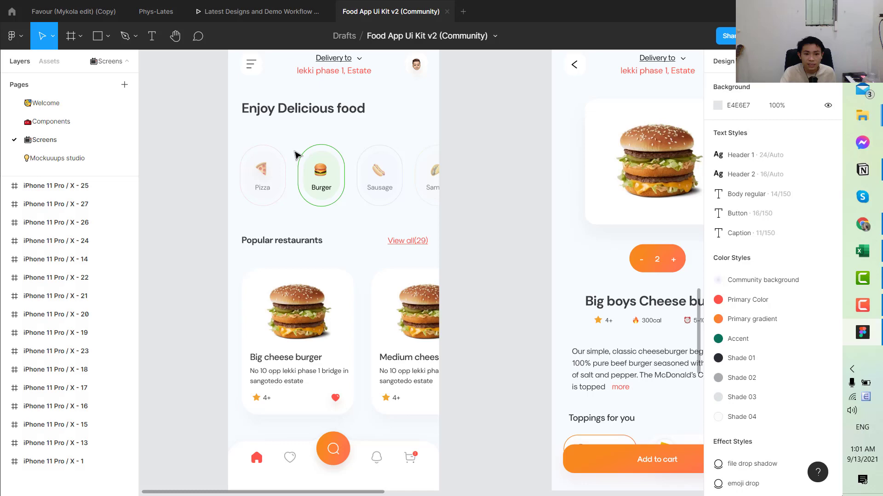
{"action": "scroll", "coordinate": [296, 155], "scroll_direction": "up", "scroll_amount": 3}
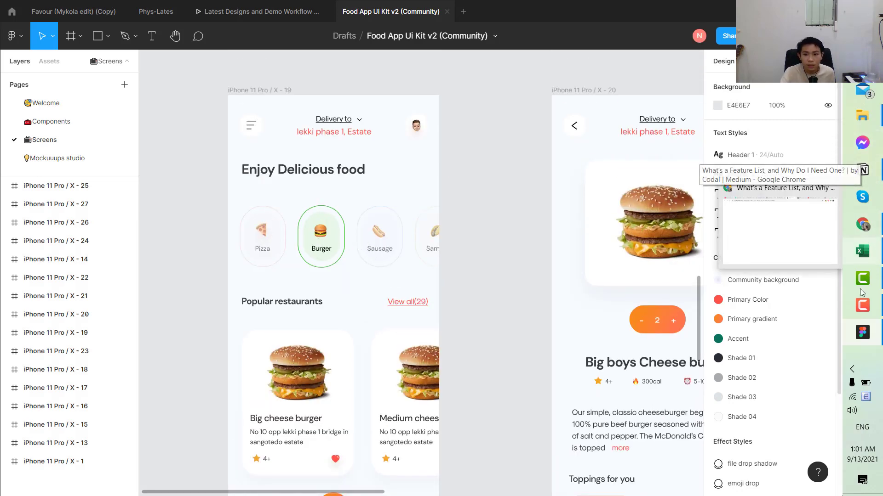
Renumber the G18 placeholder to '5. ...' and insert '4. Category management' after Dispute Centre.
{"action": "left_click", "coordinate": [862, 251]}
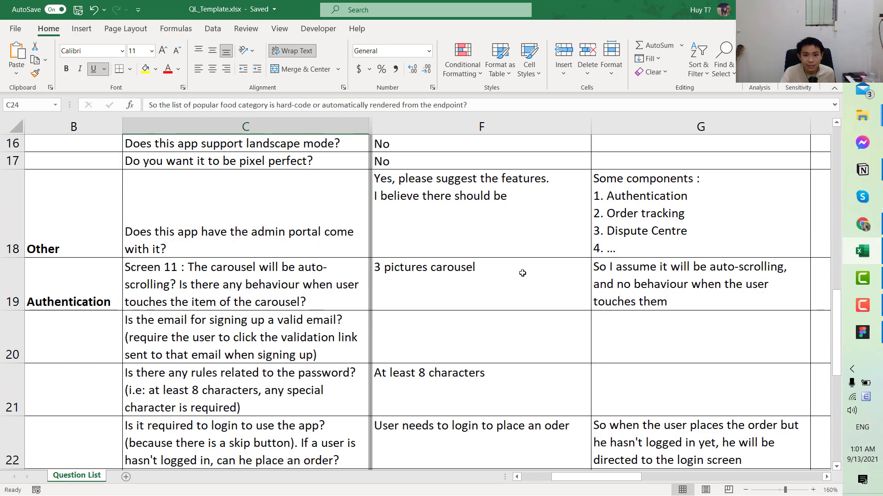
{"action": "scroll", "coordinate": [522, 273], "scroll_direction": "up", "scroll_amount": 2}
{"action": "double_click", "coordinate": [693, 391]}
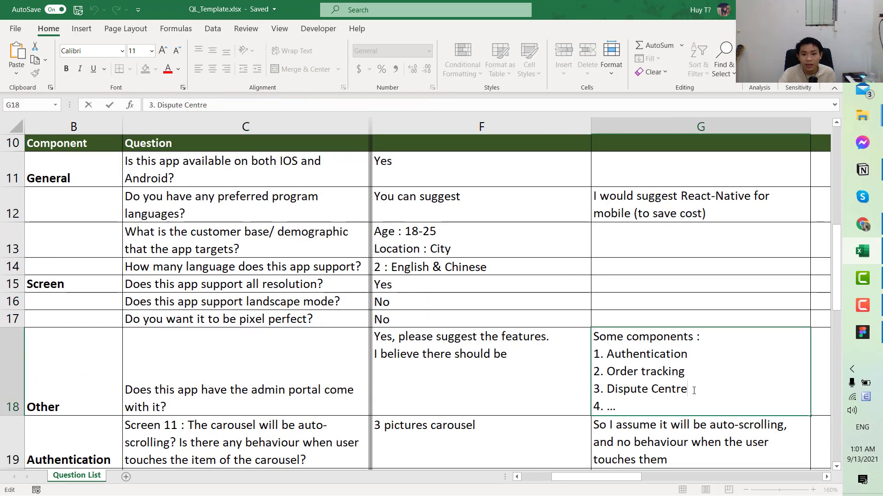
{"action": "key", "text": "Down"}
{"action": "key", "text": "Left"}
{"action": "key", "text": "Left"}
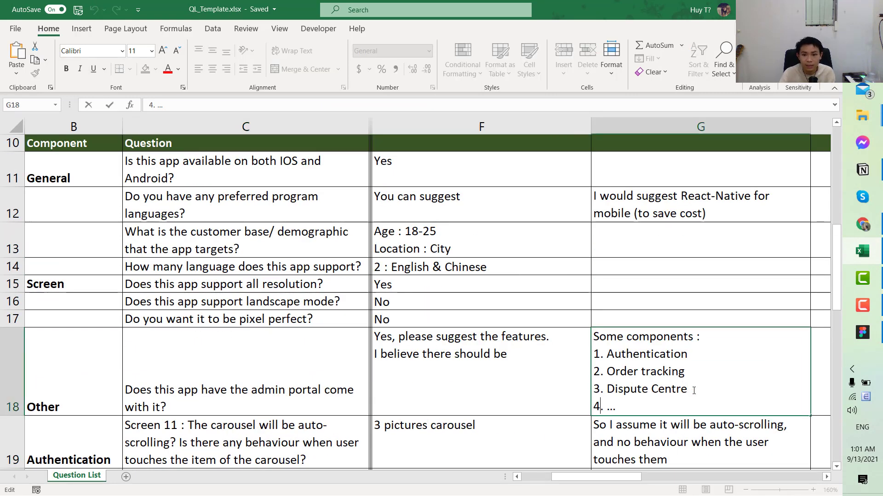
{"action": "key", "text": "BackSpace"}
{"action": "type", "text": "5"}
{"action": "key", "text": "Up"}
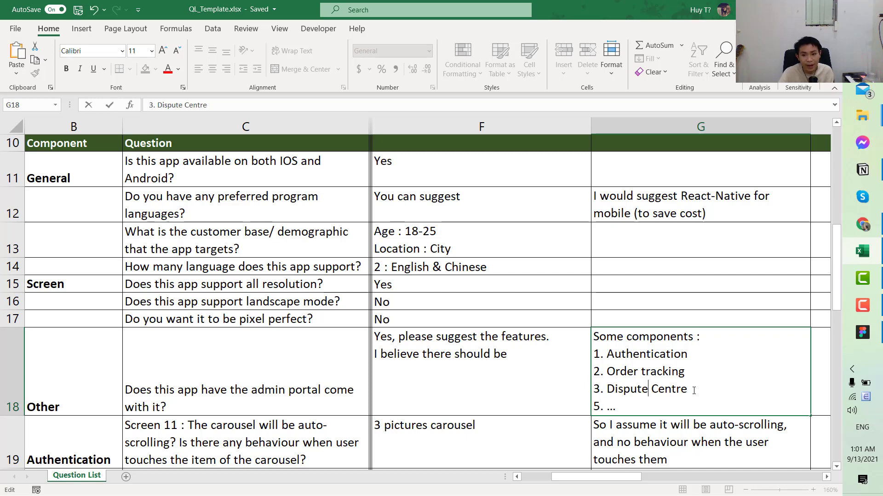
{"action": "key", "text": "Return"}
{"action": "double_click", "coordinate": [693, 391]}
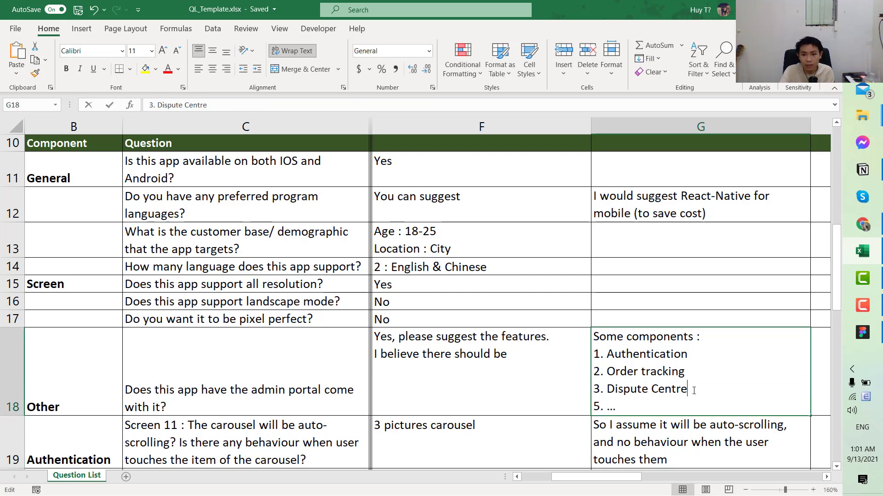
{"action": "key", "text": "alt+Return"}
{"action": "type", "text": "4. Category management"}
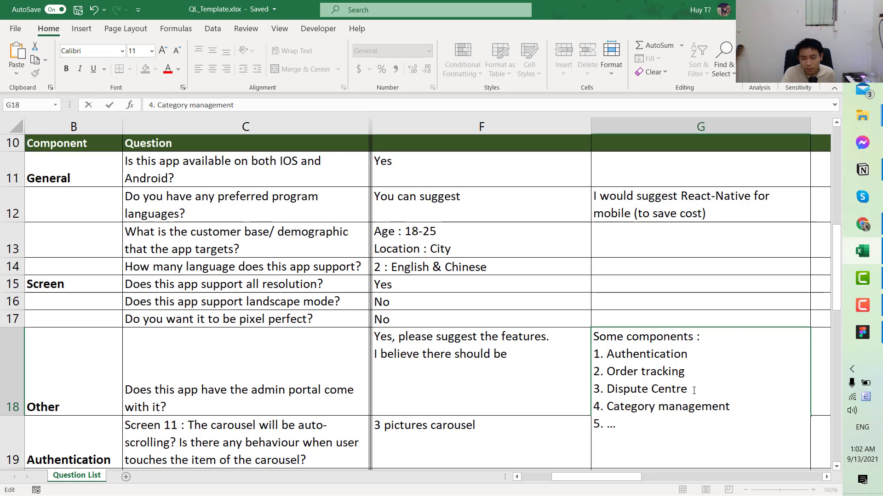
{"action": "key", "text": "Return"}
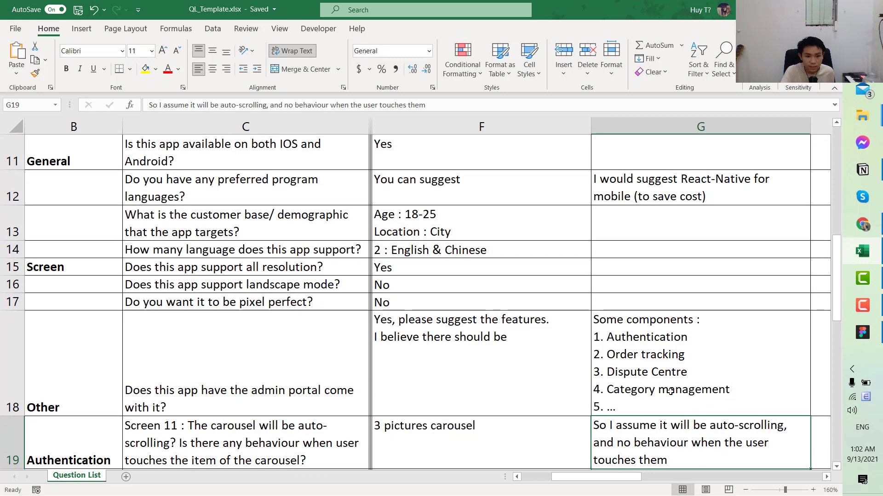
Go to the empty notes cell G25 beside the Add to cart answer.
{"action": "scroll", "coordinate": [670, 391], "scroll_direction": "down", "scroll_amount": 4}
{"action": "key", "text": "Down"}
{"action": "key", "text": "Down"}
{"action": "key", "text": "Down"}
{"action": "key", "text": "Down"}
{"action": "key", "text": "Down"}
{"action": "key", "text": "Down"}
{"action": "key", "text": "Left"}
{"action": "key", "text": "Left"}
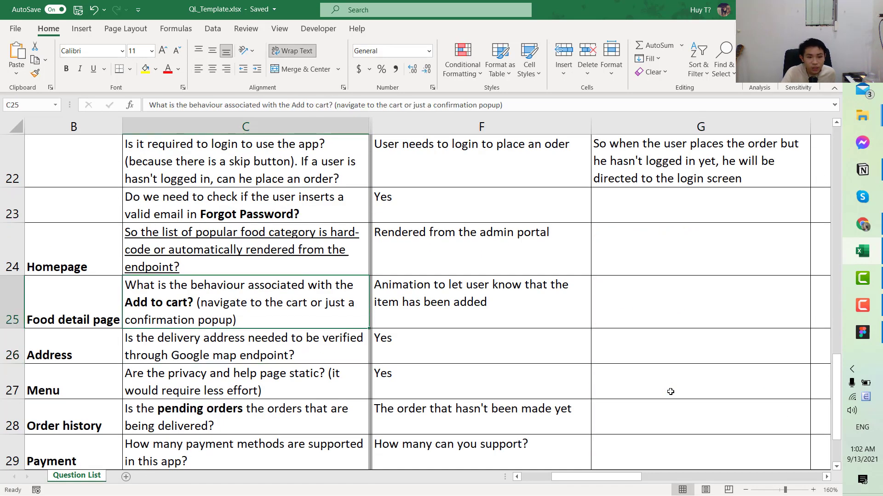
{"action": "scroll", "coordinate": [667, 392], "scroll_direction": "down", "scroll_amount": 1}
{"action": "scroll", "coordinate": [667, 392], "scroll_direction": "down", "scroll_amount": 1}
{"action": "scroll", "coordinate": [482, 285], "scroll_direction": "up", "scroll_amount": 3}
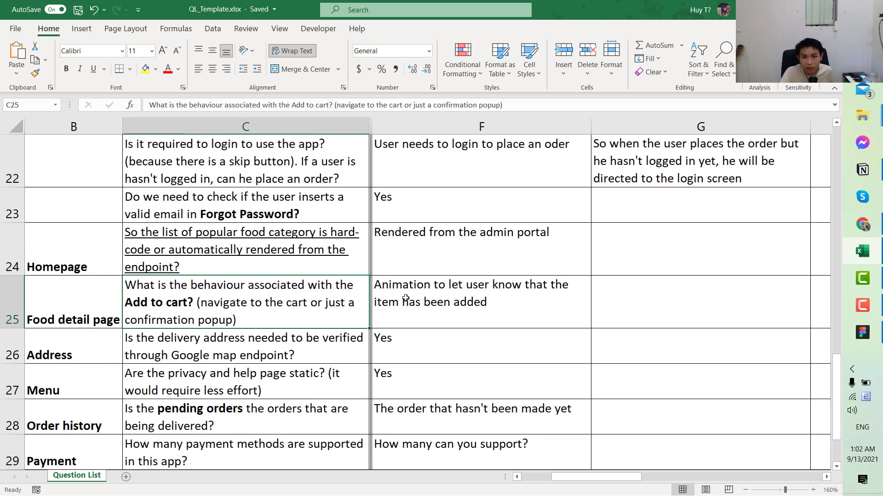
{"action": "left_click", "coordinate": [423, 290]}
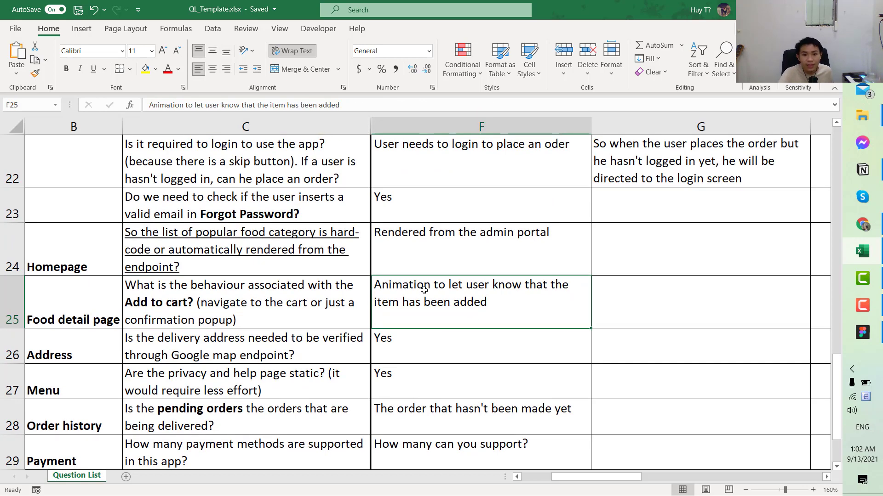
{"action": "key", "text": "Tab"}
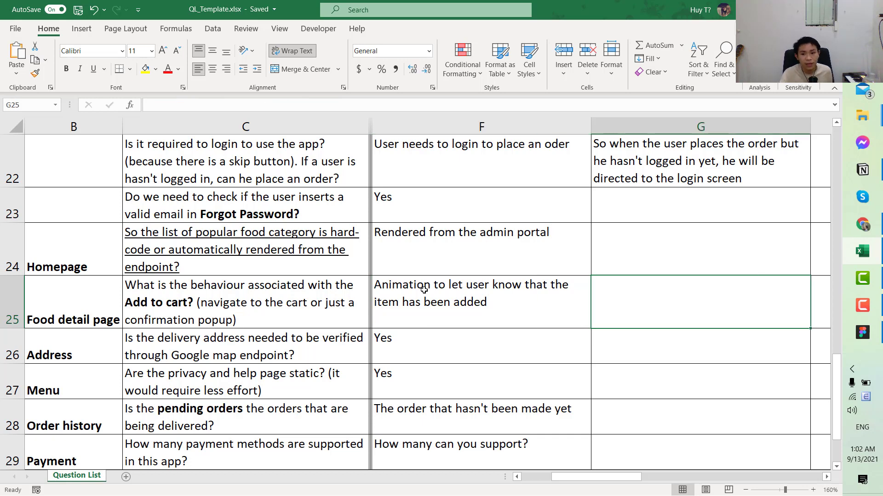
Switch to Figma and centre the Big boys Cheese burger screen beside the Your cart screen.
{"action": "left_click", "coordinate": [863, 332]}
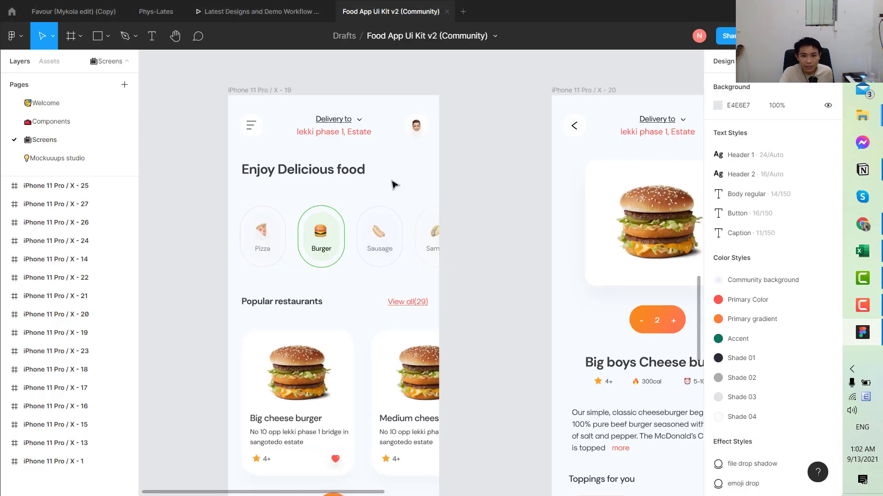
{"action": "scroll", "coordinate": [351, 354], "scroll_direction": "down", "scroll_amount": 2}
{"action": "scroll", "coordinate": [568, 387], "scroll_direction": "down", "scroll_amount": 2}
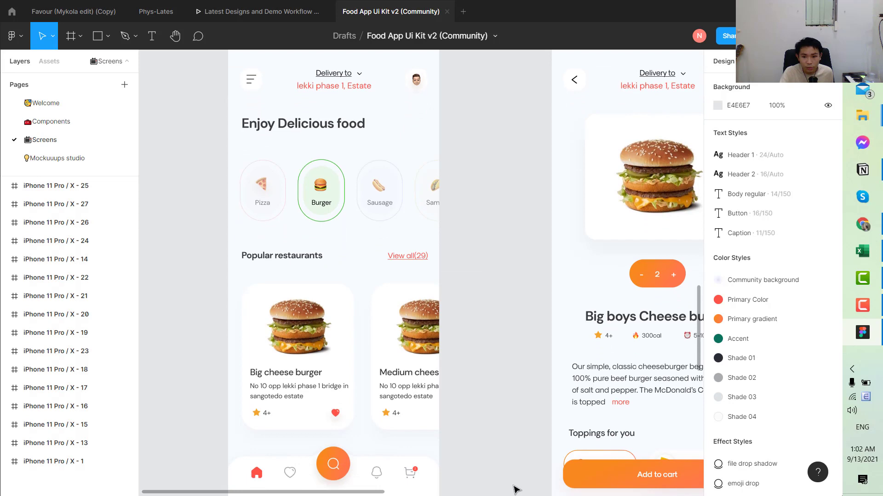
{"action": "left_click_drag", "start_coordinate": [365, 495], "coordinate": [444, 493]}
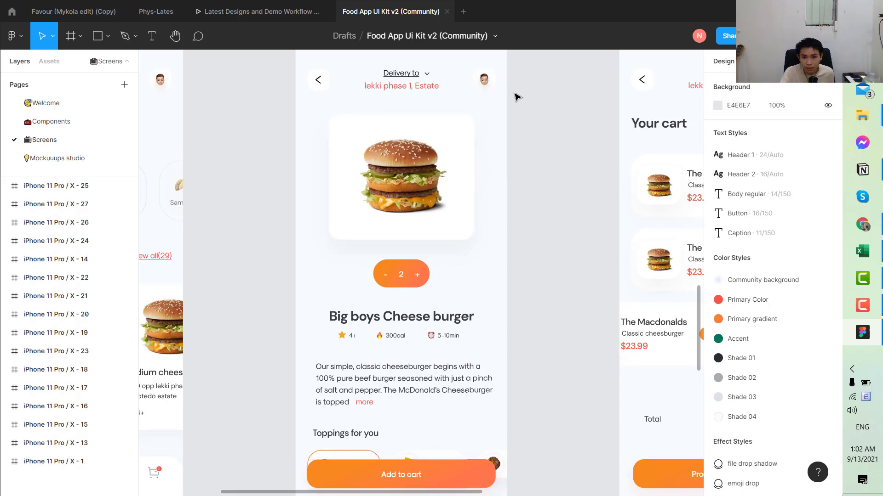
Back in Excel, enter 'I guess the item will flow from the button to the cart icon' in G25.
{"action": "key", "text": "alt+Tab"}
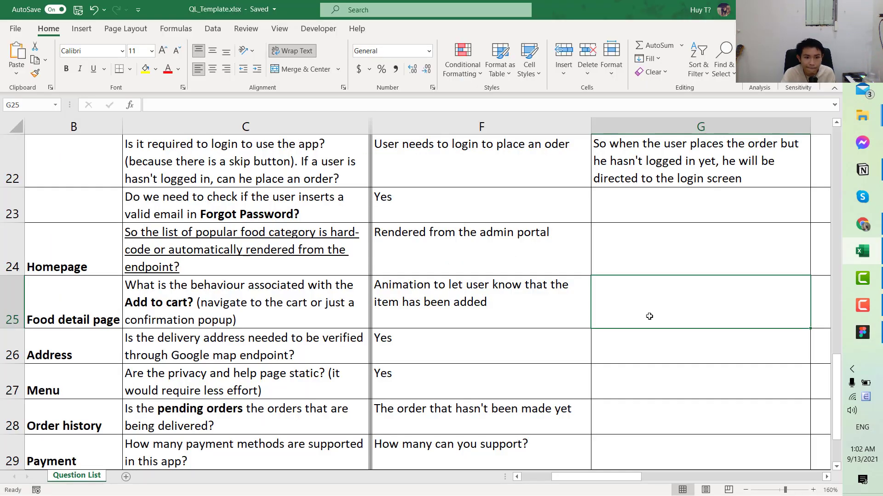
{"action": "type", "text": "I gues"}
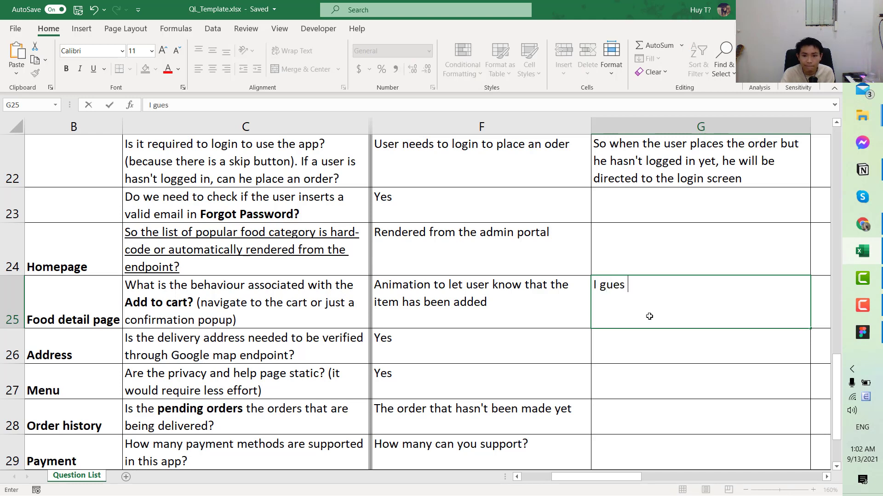
{"action": "type", "text": "s the item"}
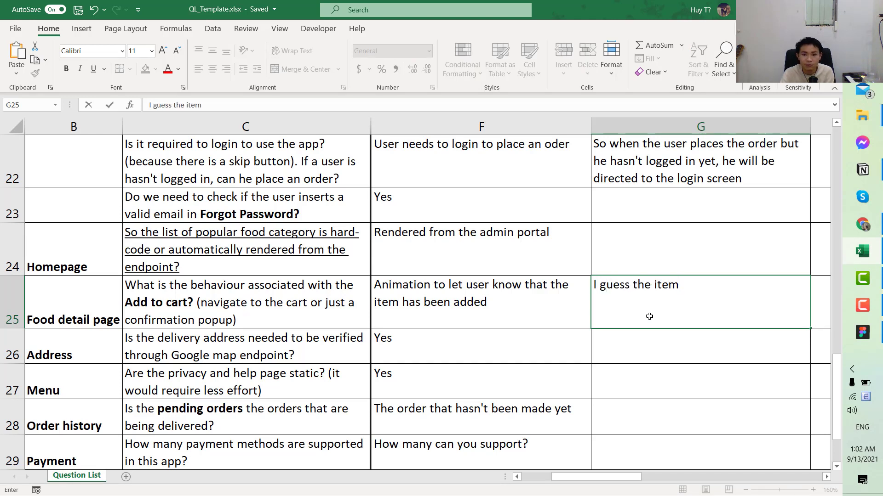
{"action": "type", "text": " will flow "}
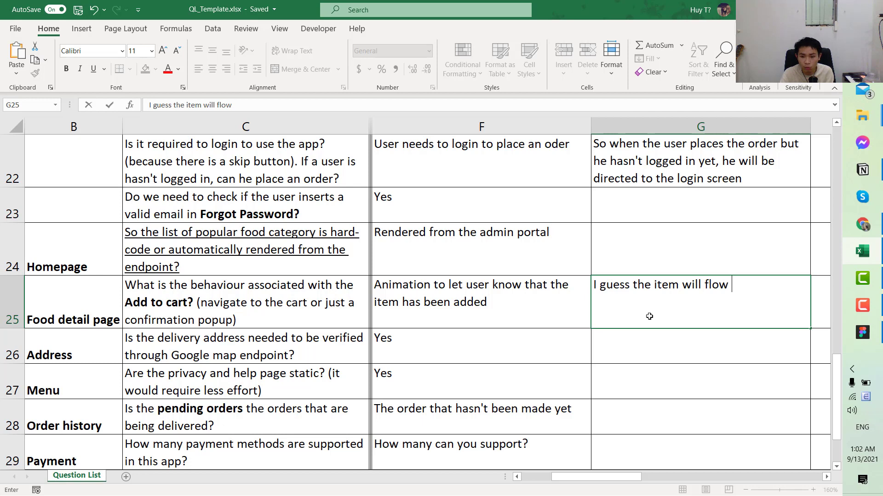
{"action": "type", "text": "from th"}
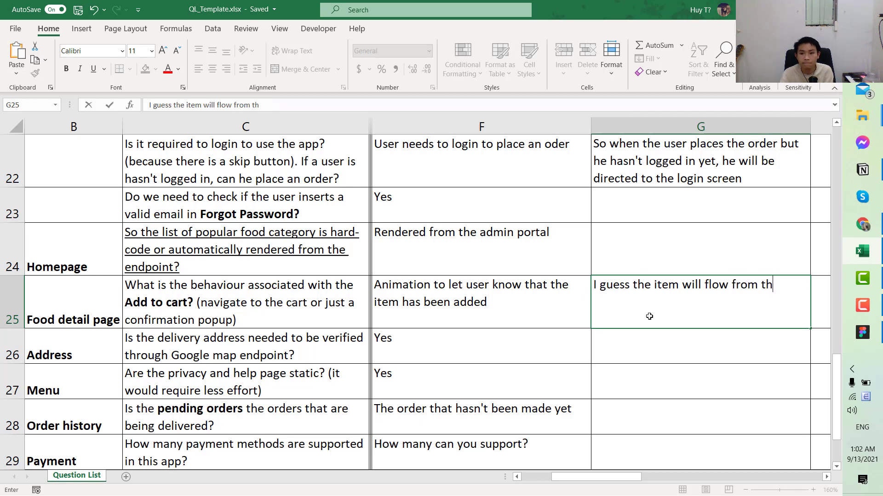
{"action": "type", "text": "e button to t"}
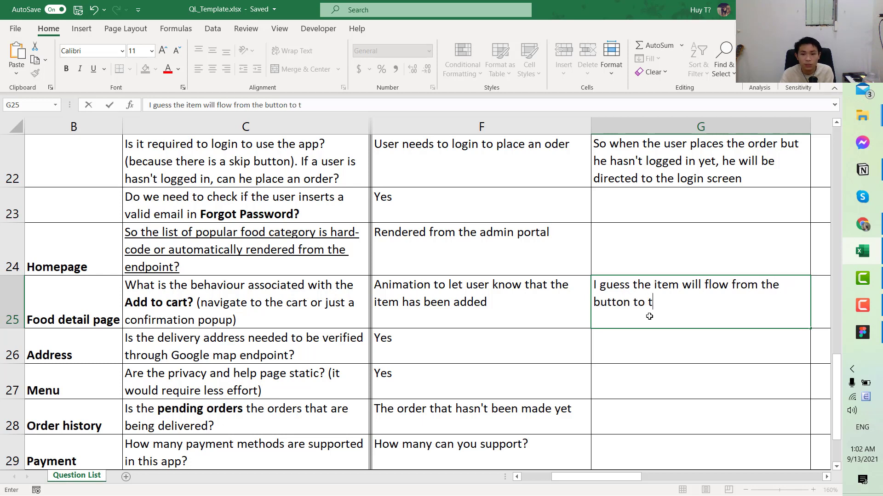
{"action": "type", "text": "he cart icon"}
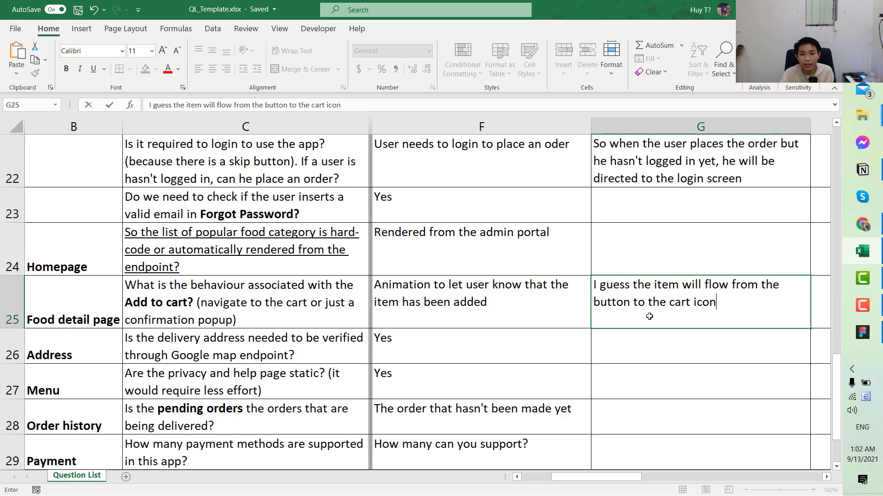
{"action": "key", "text": "Return"}
Go to row 26's Address question, check its Yes answer, and land on reply cell G26.
{"action": "key", "text": "Up"}
{"action": "key", "text": "Down"}
{"action": "key", "text": "Home"}
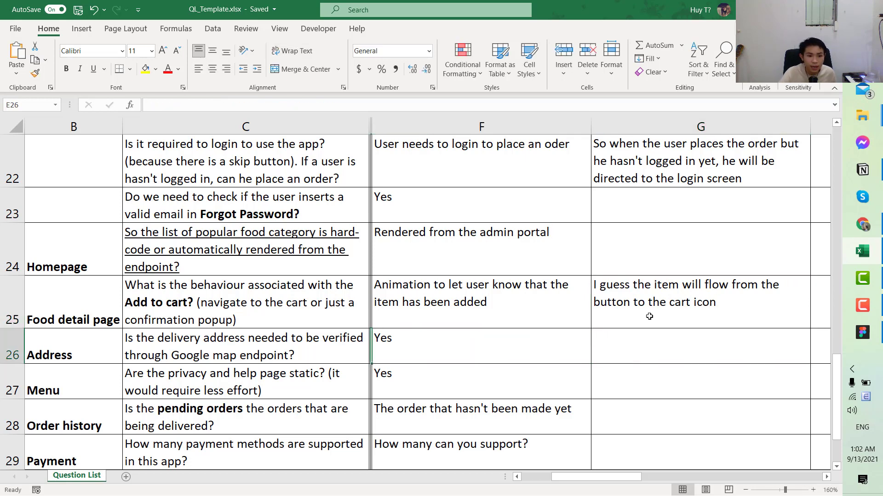
{"action": "key", "text": "Right"}
{"action": "key", "text": "Right"}
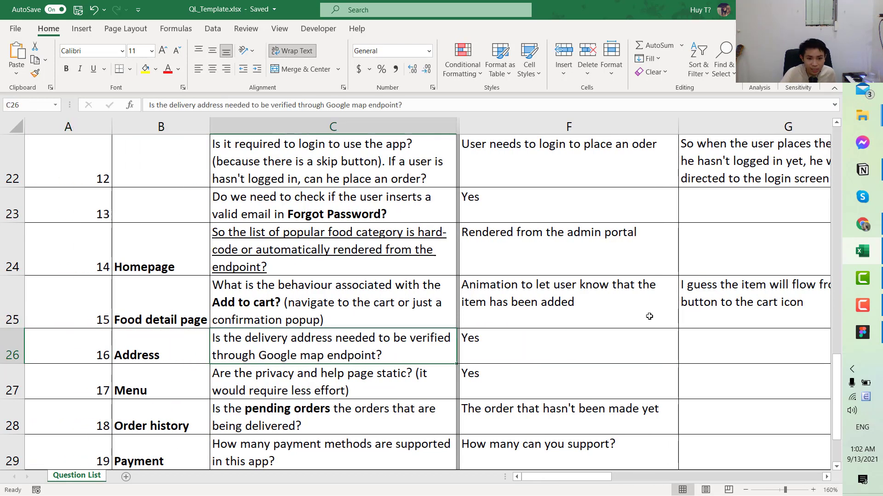
{"action": "scroll", "coordinate": [650, 317], "scroll_direction": "down", "scroll_amount": 1}
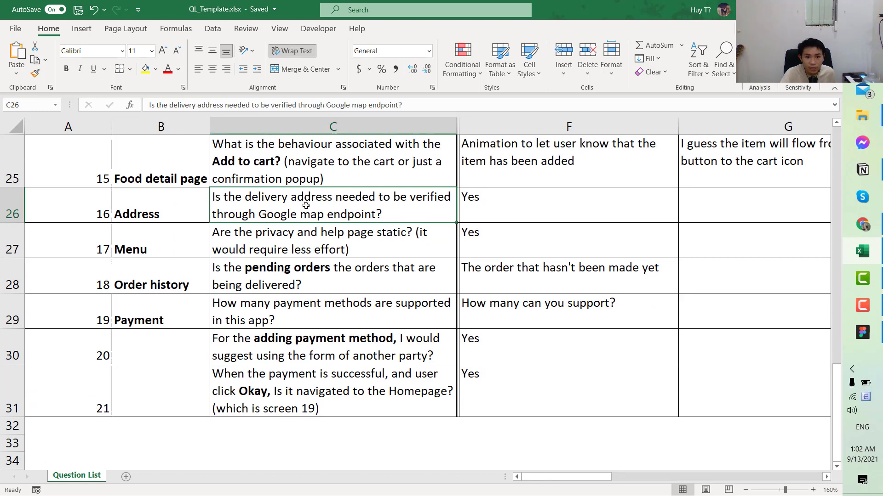
{"action": "left_click", "coordinate": [547, 211]}
{"action": "key", "text": "Right"}
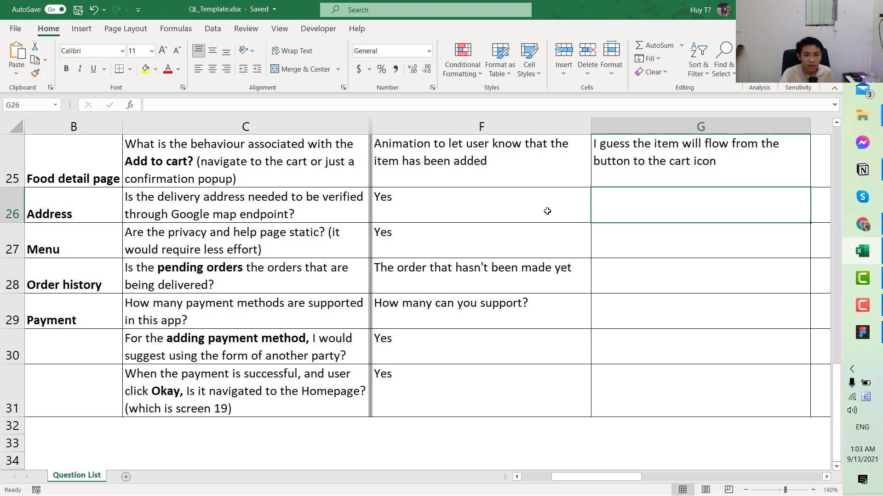
Reply in G26 that each Google API address-verification call costs a few cents, wrapped.
{"action": "type", "text": "I"}
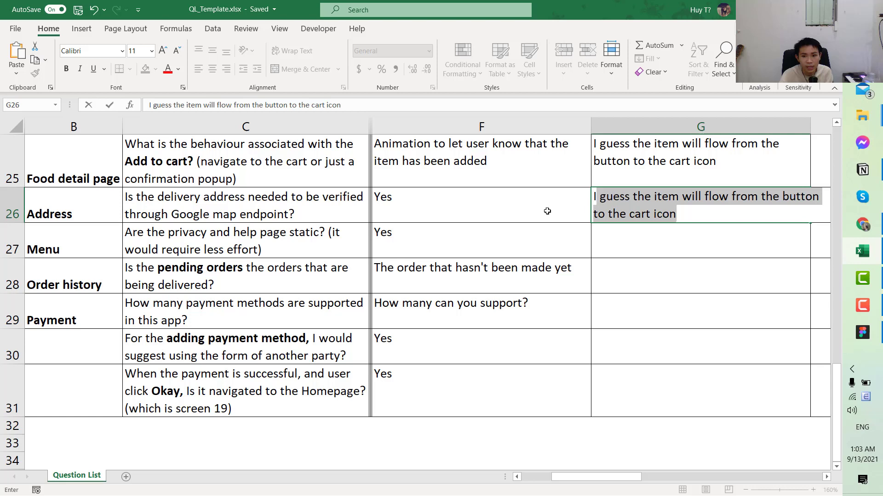
{"action": "key", "text": "BackSpace"}
{"action": "type", "text": "The"}
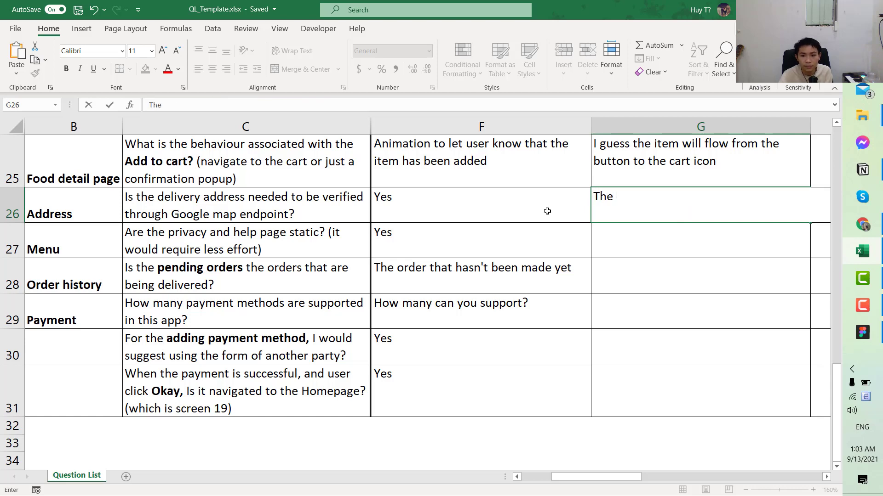
{"action": "key", "text": "BackSpace"}
{"action": "key", "text": "BackSpace"}
{"action": "key", "text": "BackSpace"}
{"action": "key", "text": "BackSpace"}
{"action": "type", "text": "Every "}
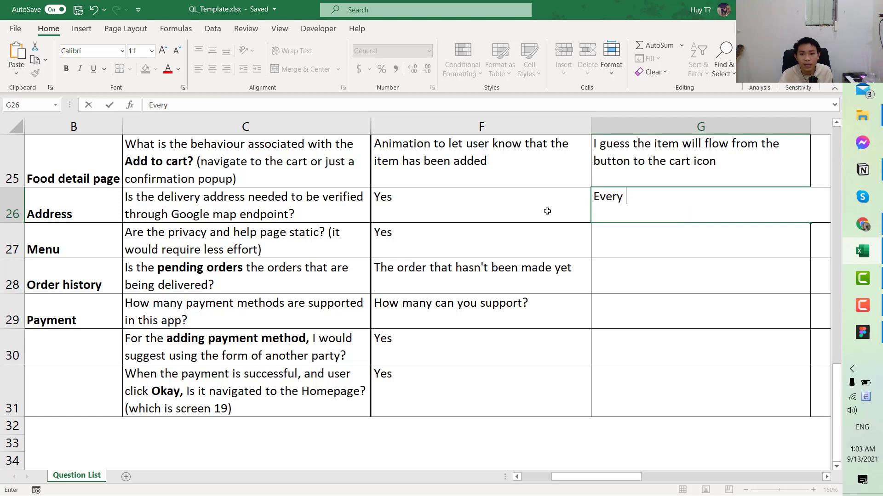
{"action": "type", "text": "time you"}
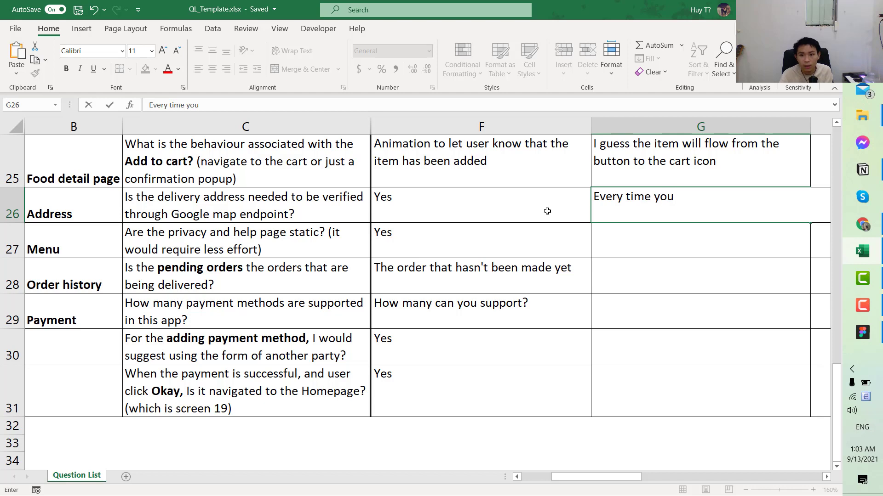
{"action": "key", "text": "BackSpace"}
{"action": "key", "text": "BackSpace"}
{"action": "key", "text": "BackSpace"}
{"action": "type", "text": "the app call a"}
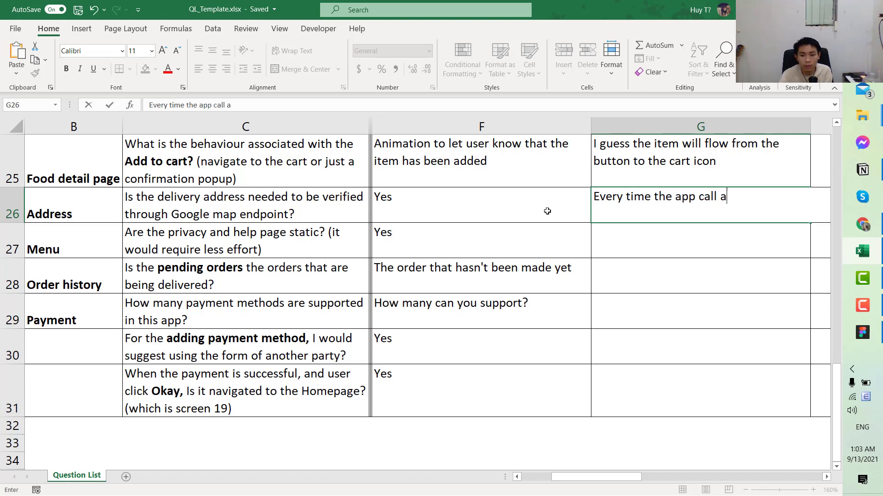
{"action": "type", "text": "n Google "}
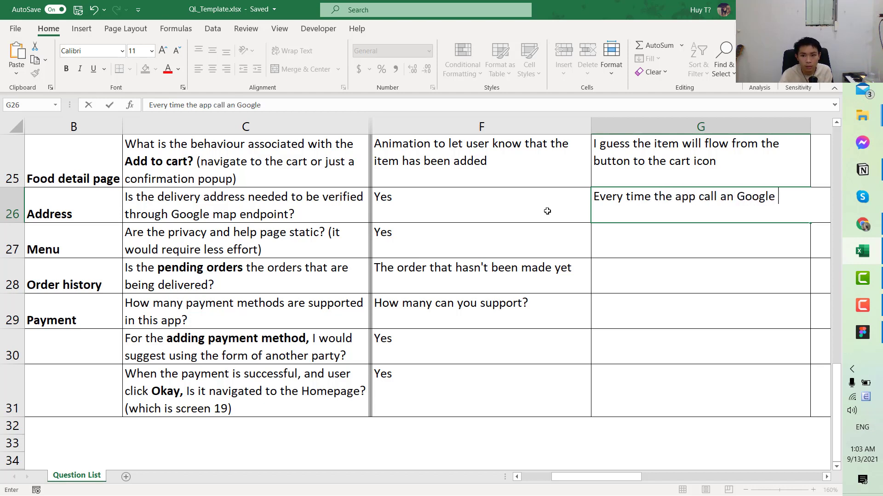
{"action": "type", "text": "API to ver"}
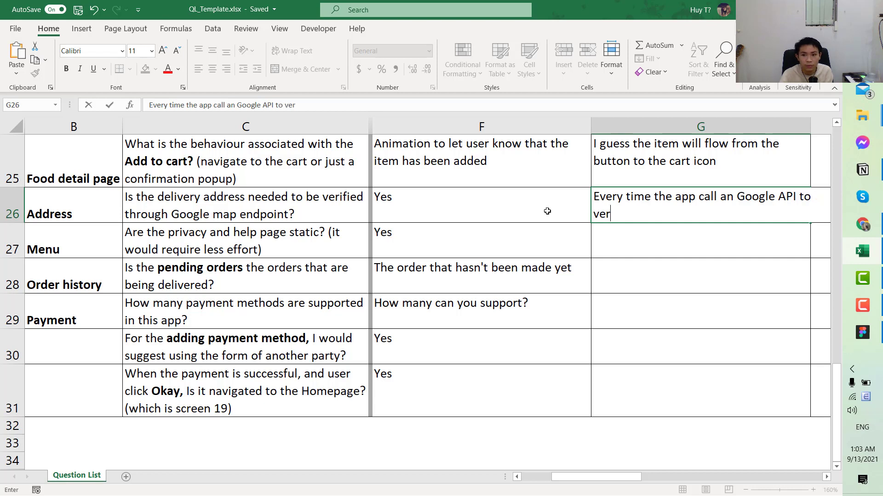
{"action": "type", "text": "ify the address "}
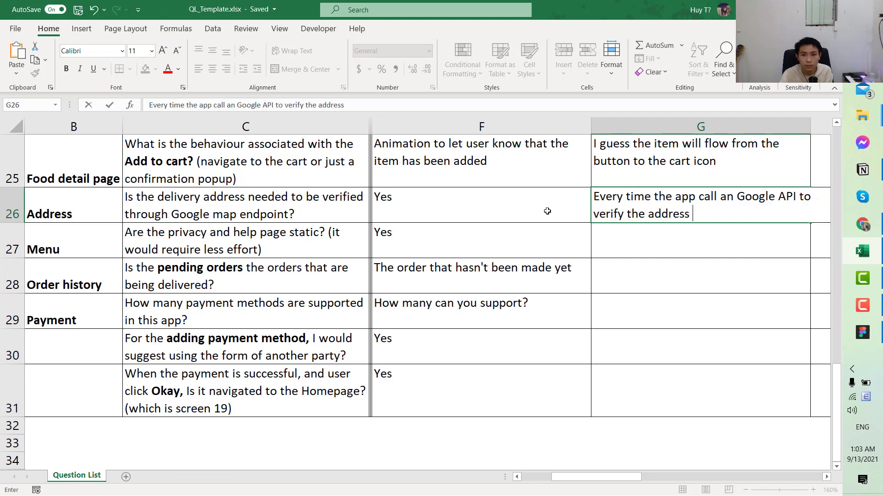
{"action": "type", "text": ",it will c"}
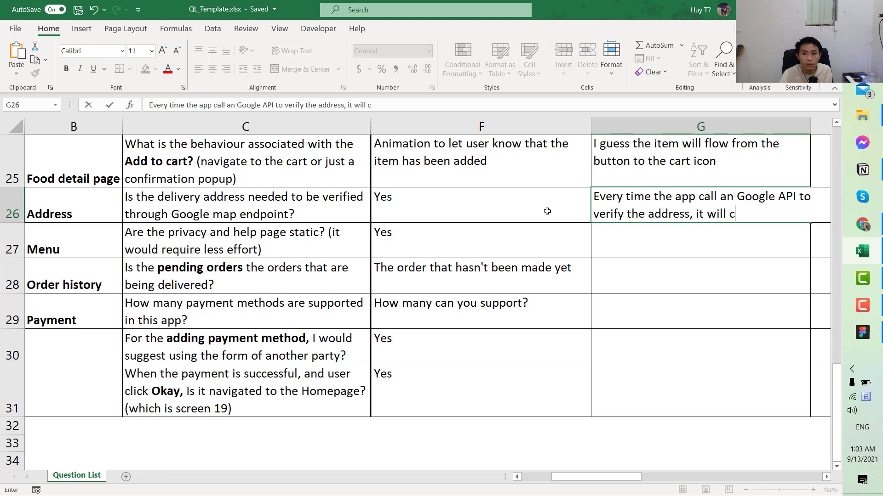
{"action": "type", "text": "ost a few c"}
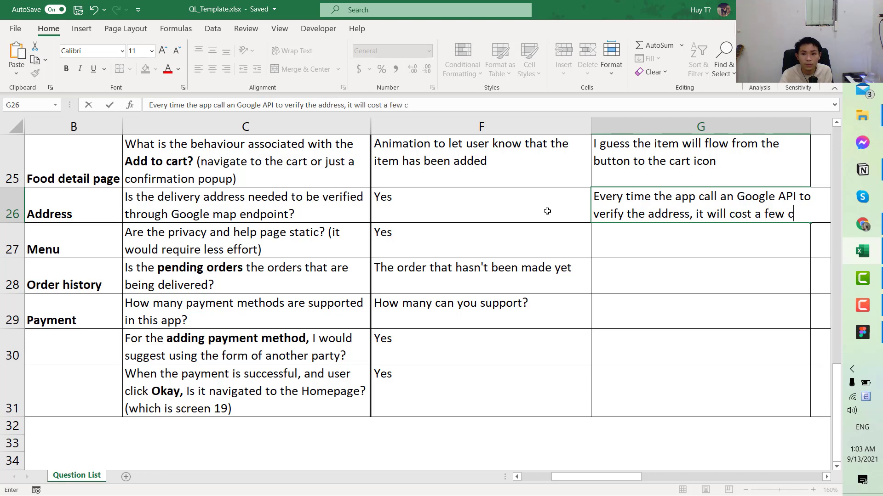
{"action": "type", "text": "ents"}
{"action": "key", "text": "ctrl+Return"}
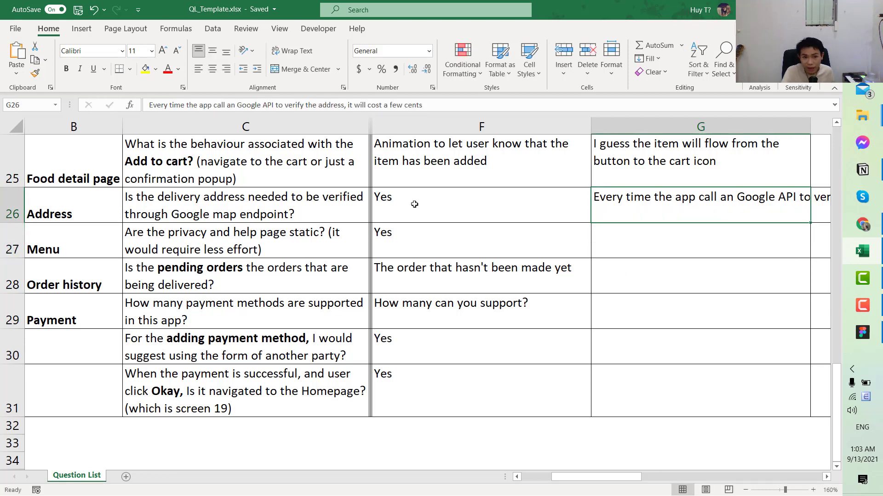
{"action": "left_click", "coordinate": [293, 51]}
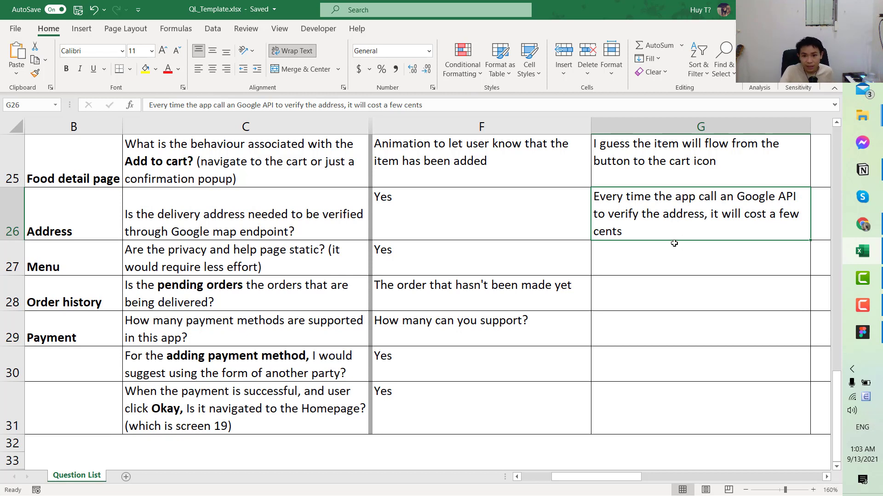
Append an FYI to the G26 reply and move to the Menu cell in row 27.
{"action": "double_click", "coordinate": [668, 227]}
{"action": "type", "text": "."}
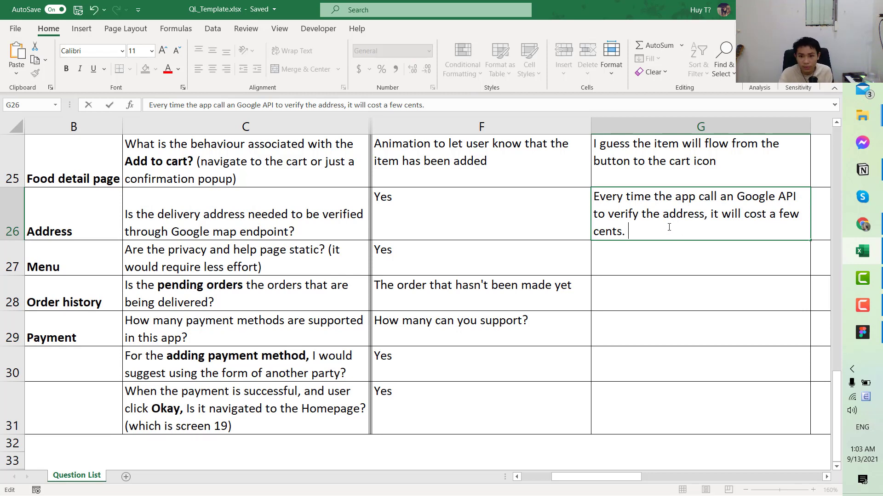
{"action": "type", "text": " FYI"}
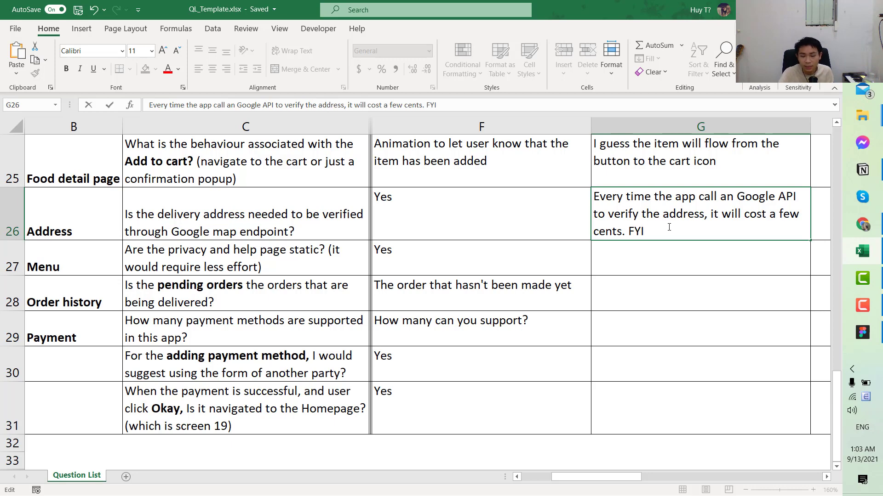
{"action": "key", "text": "Return"}
{"action": "left_click", "coordinate": [669, 227]}
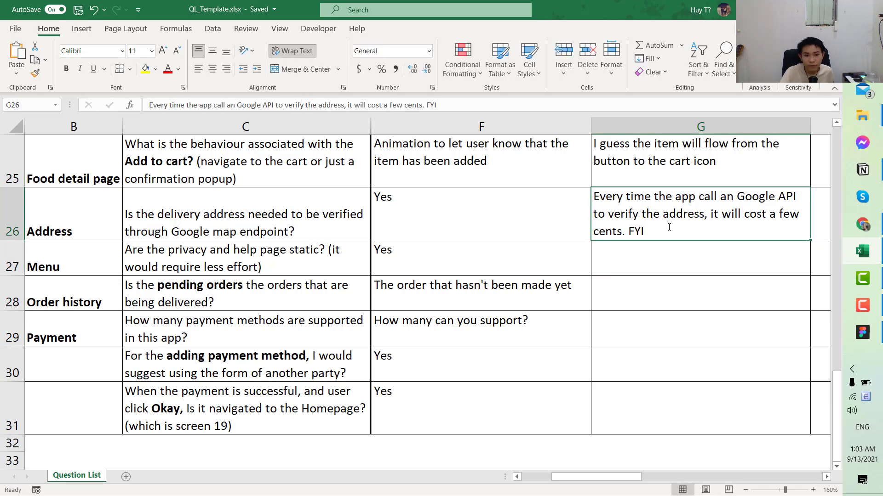
{"action": "key", "text": "Down"}
{"action": "key", "text": "Left"}
{"action": "key", "text": "Left"}
{"action": "key", "text": "Left"}
{"action": "key", "text": "Left"}
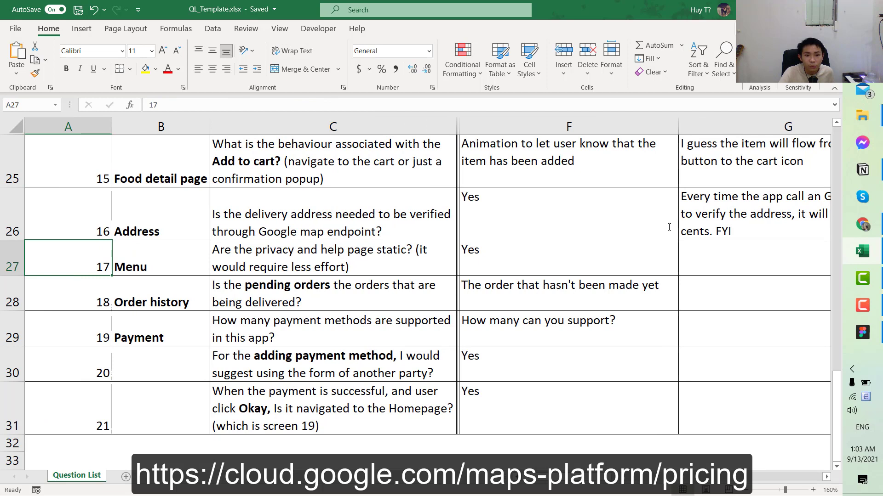
{"action": "key", "text": "Right"}
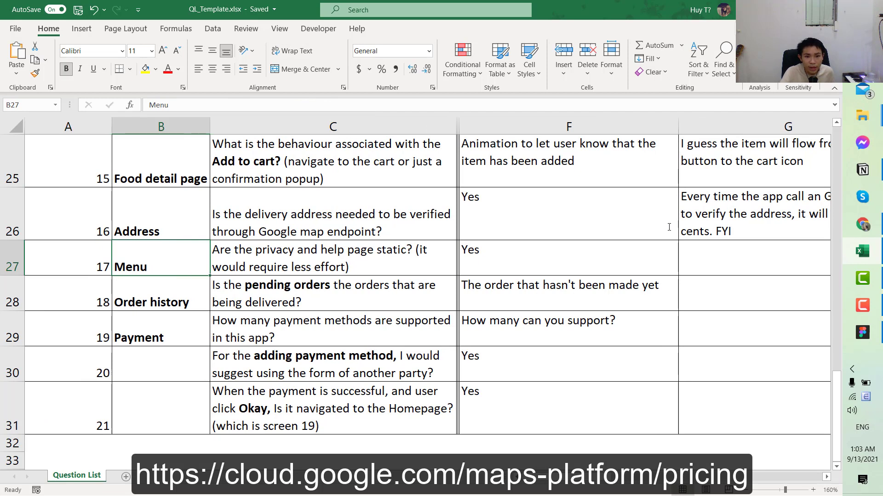
Look over the row 27 and 28 questions and settle on the empty reply cell G27.
{"action": "left_click", "coordinate": [274, 264]}
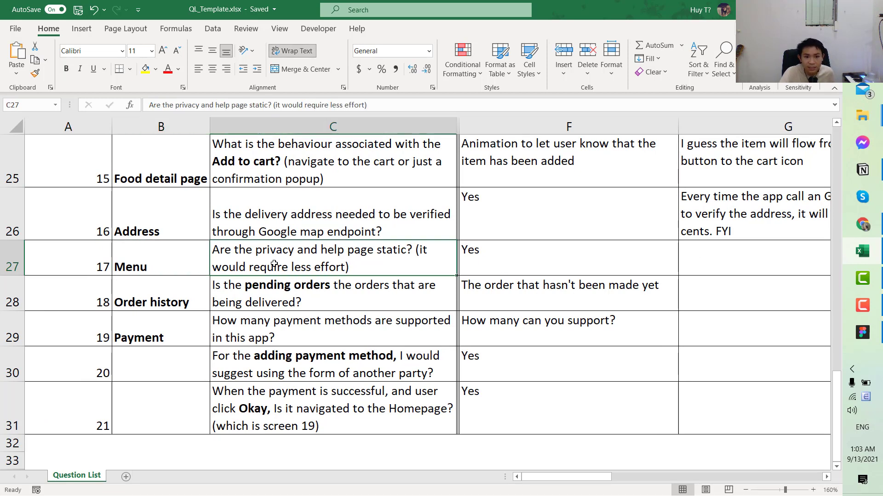
{"action": "key", "text": "Right"}
{"action": "key", "text": "Right"}
{"action": "key", "text": "Right"}
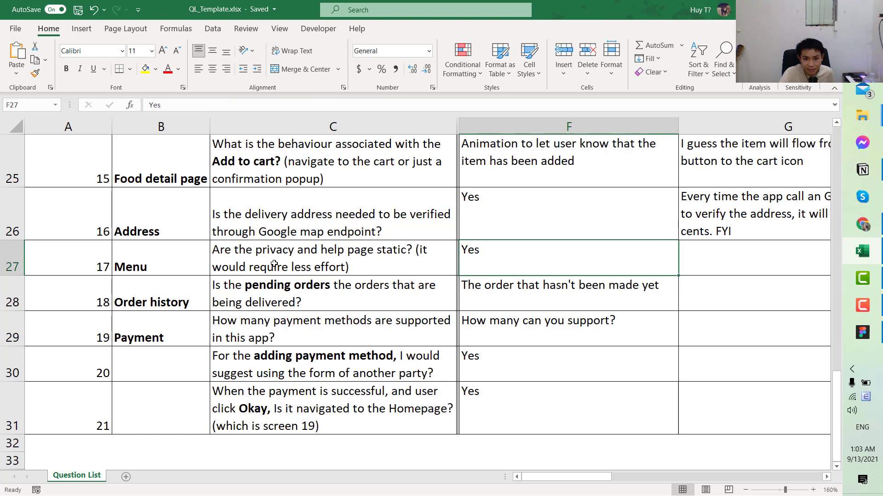
{"action": "key", "text": "Down"}
{"action": "key", "text": "Left"}
{"action": "key", "text": "Left"}
{"action": "key", "text": "Left"}
{"action": "key", "text": "Left"}
{"action": "key", "text": "Right"}
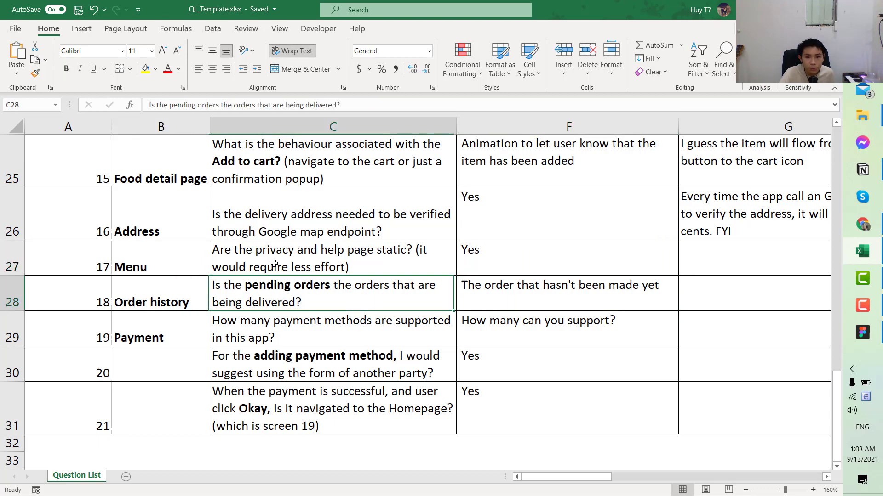
{"action": "key", "text": "Right"}
{"action": "key", "text": "Right"}
{"action": "key", "text": "Right"}
{"action": "key", "text": "Right"}
{"action": "key", "text": "Up"}
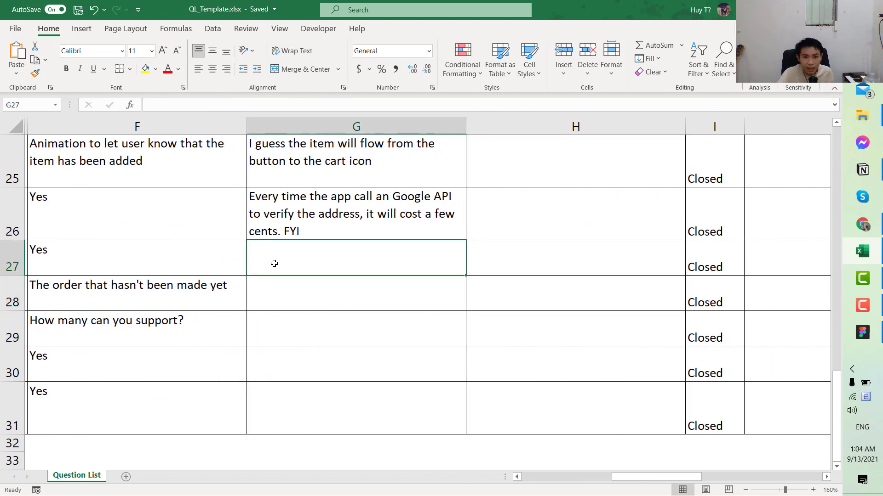
{"action": "key", "text": "Left"}
{"action": "key", "text": "Left"}
{"action": "key", "text": "Left"}
{"action": "key", "text": "Left"}
{"action": "key", "text": "Right"}
{"action": "key", "text": "Right"}
{"action": "key", "text": "Right"}
{"action": "key", "text": "Right"}
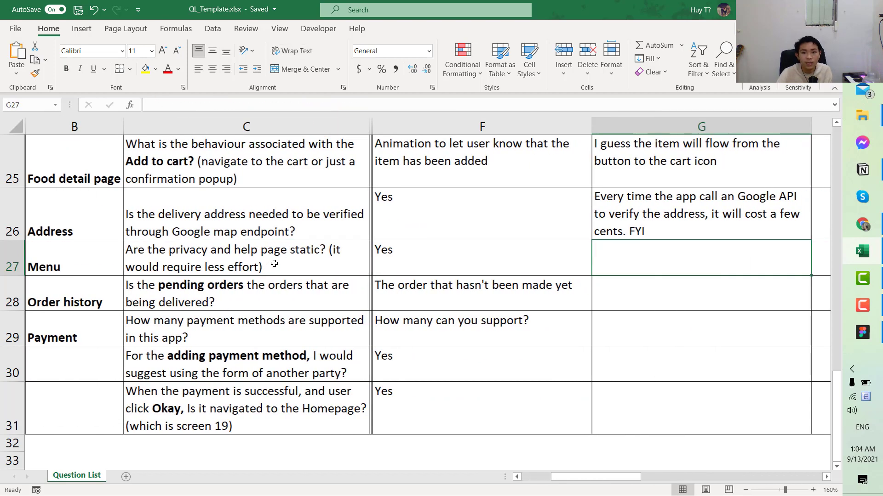
Enter 'These pages are missing, please provide us the design for the estimate process' in G27.
{"action": "type", "text": "These pages ar"}
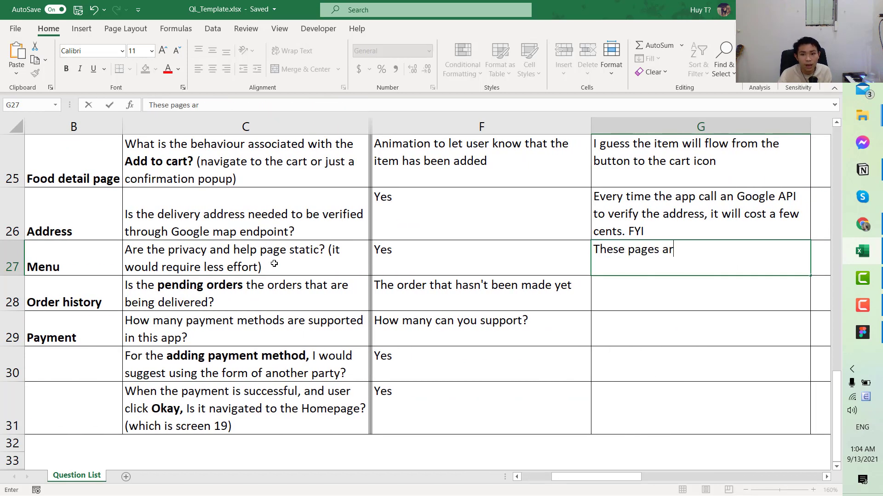
{"action": "type", "text": "e missing, please "}
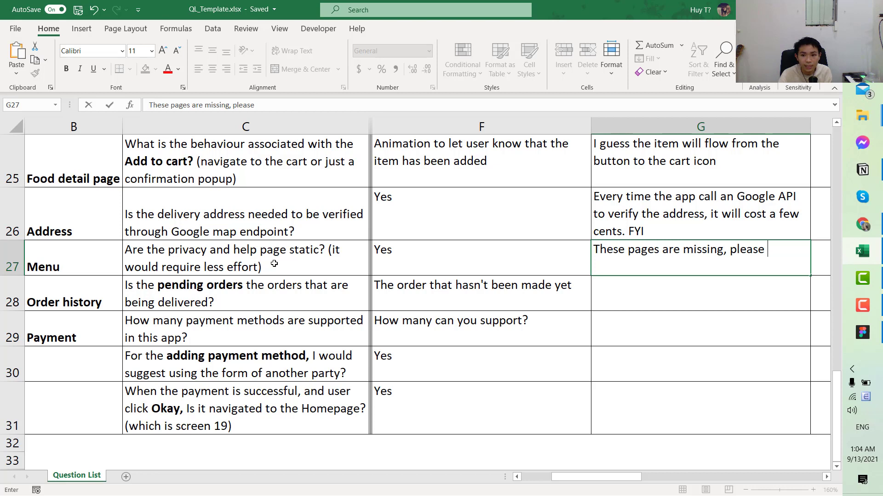
{"action": "type", "text": "provid"}
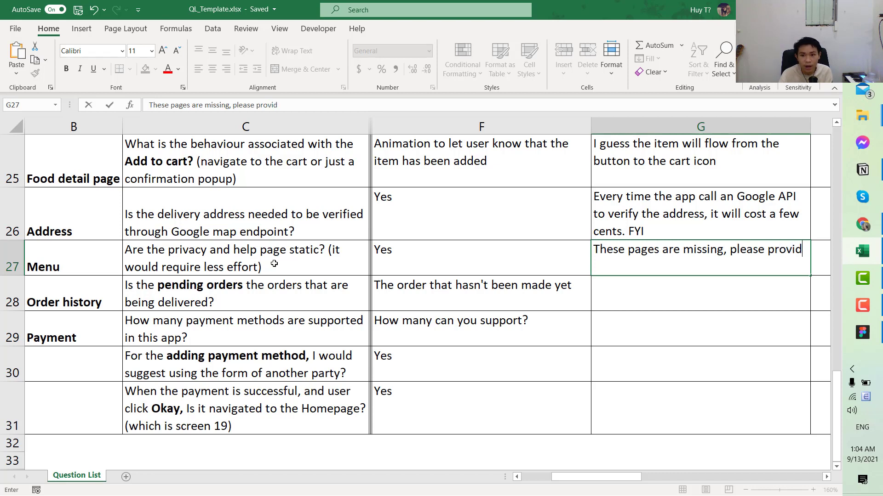
{"action": "type", "text": "e us the desgi"}
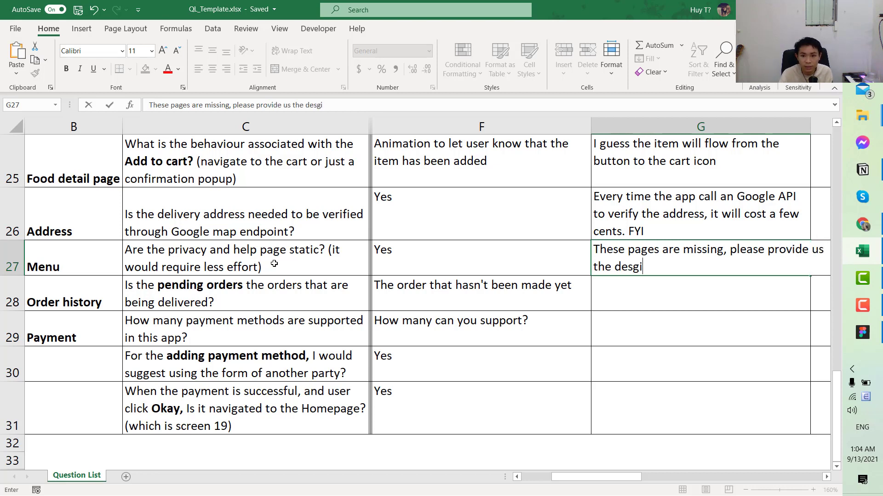
{"action": "key", "text": "BackSpace"}
{"action": "type", "text": "ign for the s"}
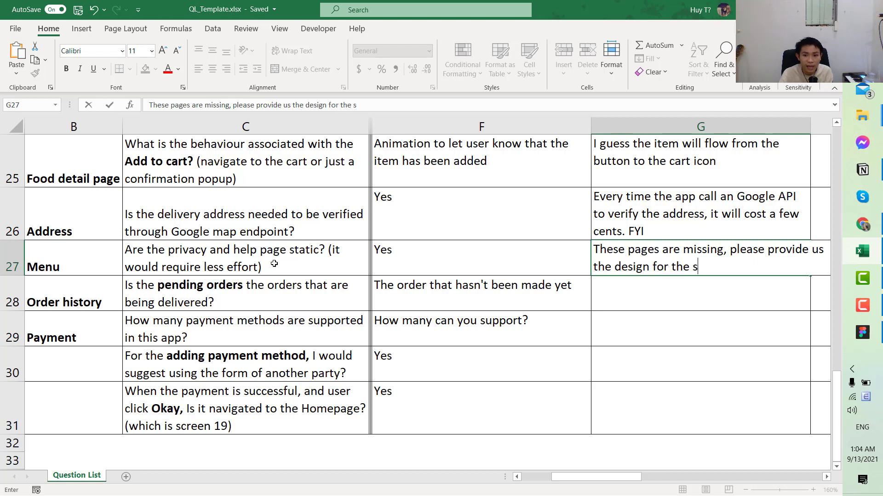
{"action": "key", "text": "BackSpace"}
{"action": "type", "text": "estimate"}
{"action": "type", "text": " pr"}
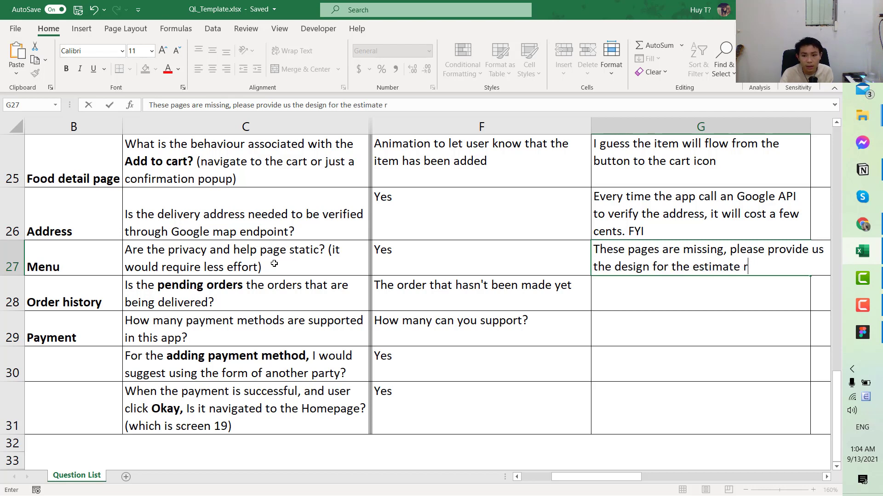
{"action": "type", "text": "ocess"}
{"action": "key", "text": "Return"}
{"action": "key", "text": "Up"}
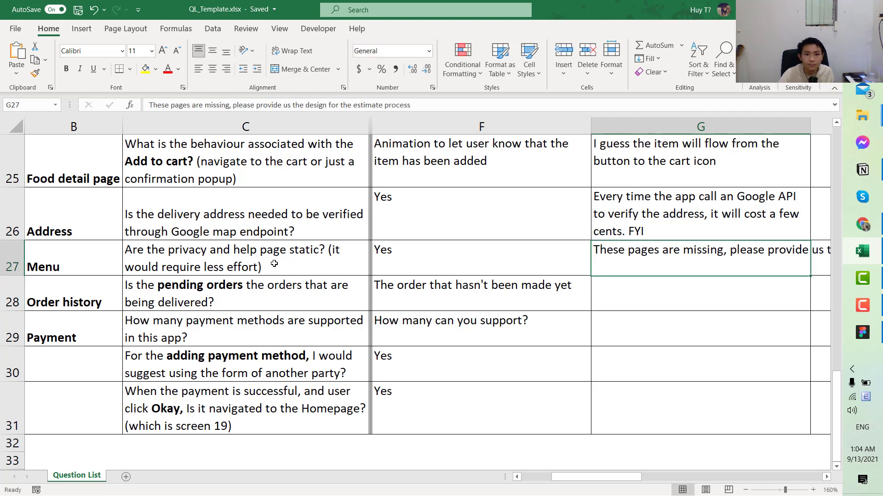
Wrap the G27 reply, then move to the Order history reply cell G28.
{"action": "left_click", "coordinate": [282, 51]}
{"action": "key", "text": "Down"}
{"action": "key", "text": "Left"}
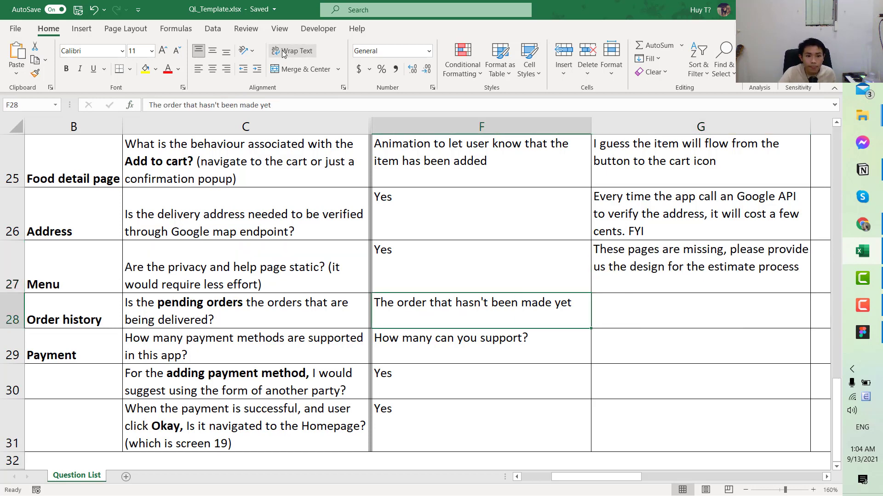
{"action": "key", "text": "Left"}
{"action": "key", "text": "Left"}
{"action": "key", "text": "Left"}
{"action": "key", "text": "Right"}
{"action": "key", "text": "Right"}
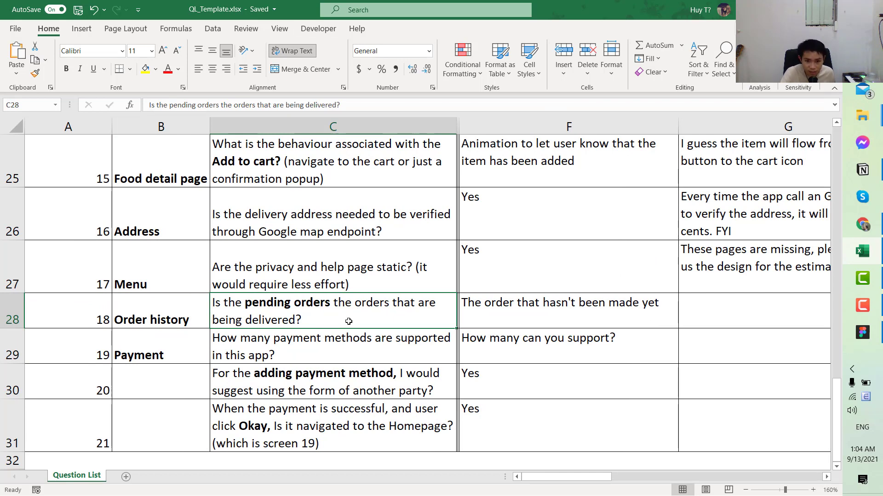
{"action": "left_click", "coordinate": [515, 317]}
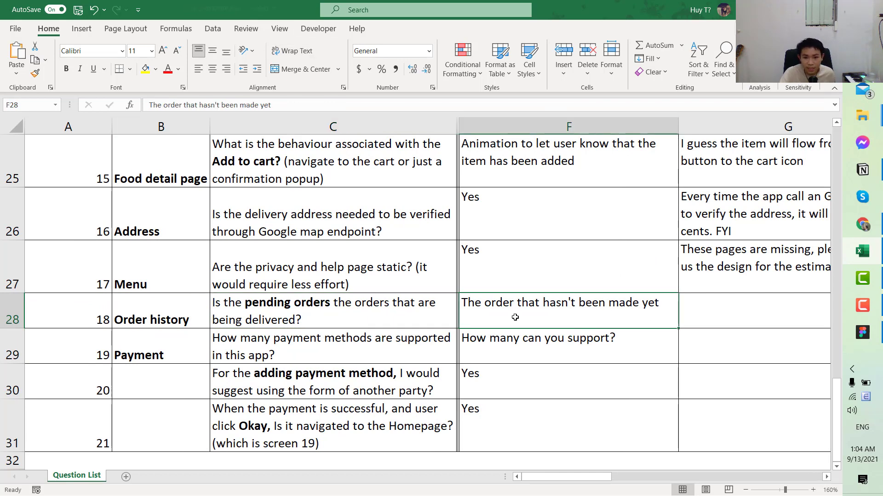
{"action": "key", "text": "Right"}
{"action": "key", "text": "Left"}
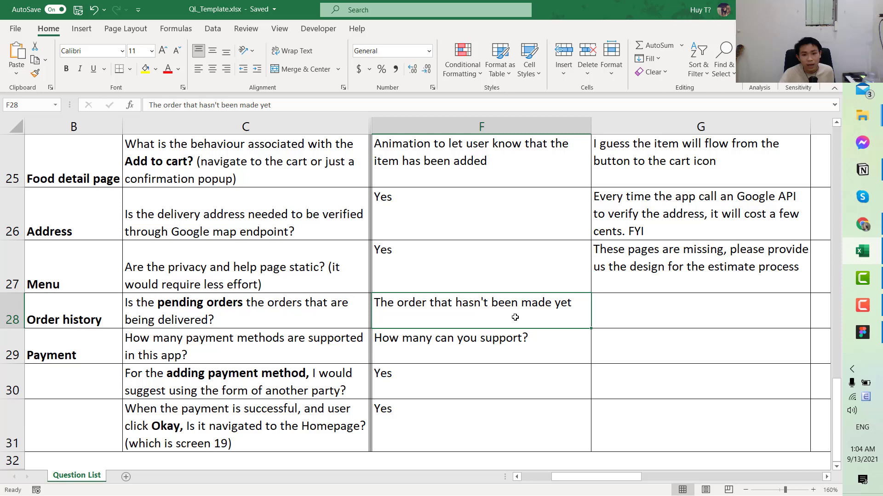
{"action": "key", "text": "Right"}
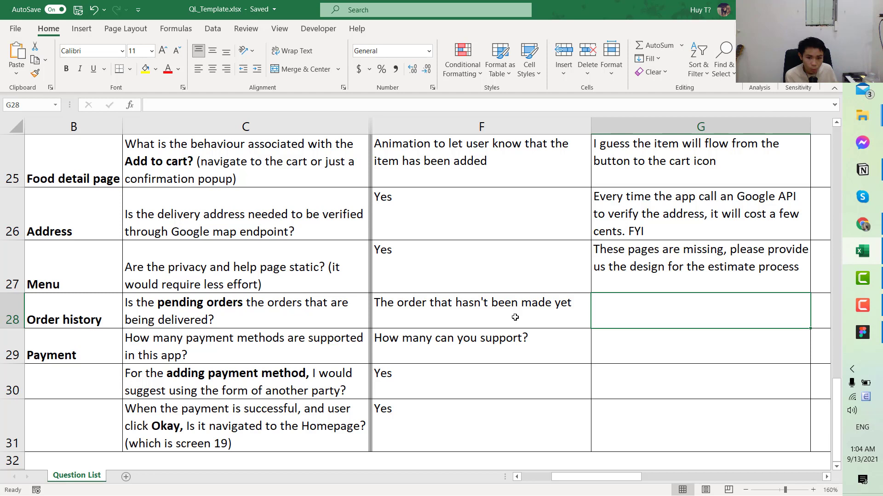
In G28, ask whether draft orders and those being delivered are both included, wrapped.
{"action": "type", "text": "Okay. Just "}
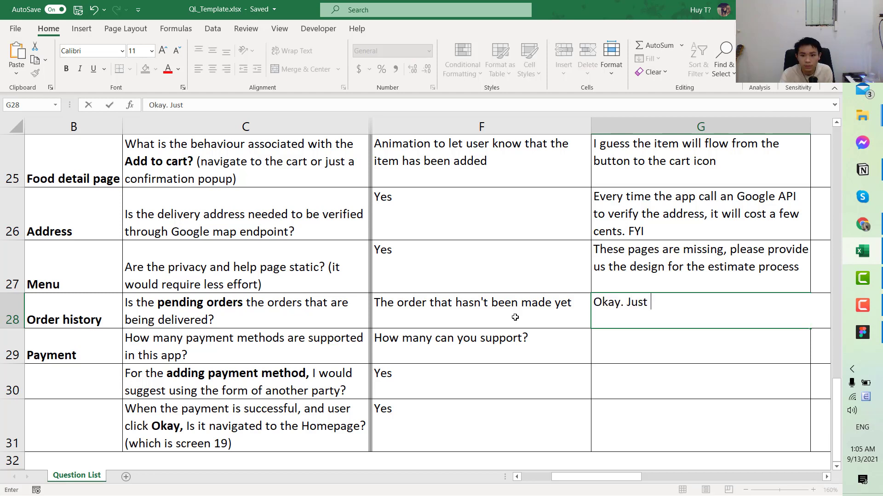
{"action": "type", "text": "for confirmation"}
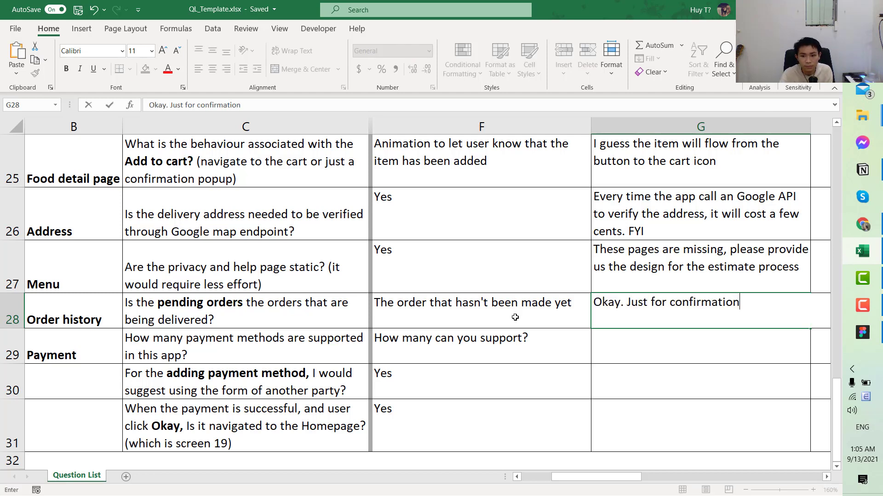
{"action": "type", "text": ", it will incl"}
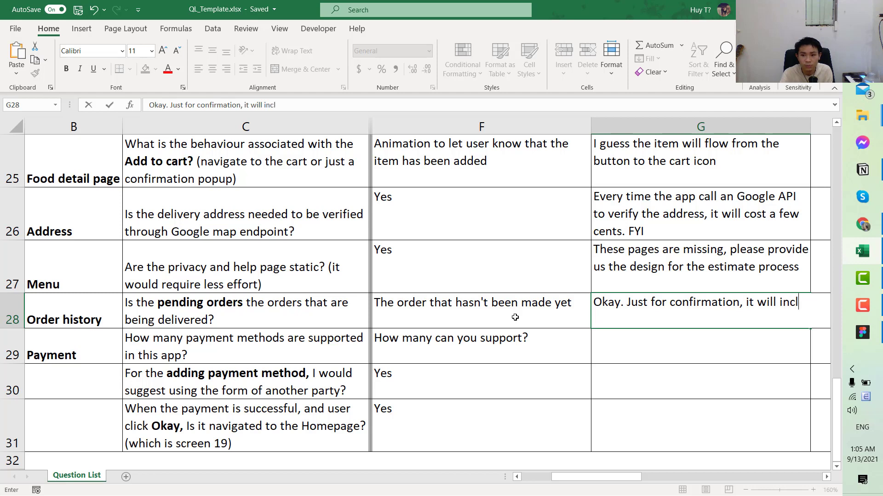
{"action": "type", "text": "ude the dr"}
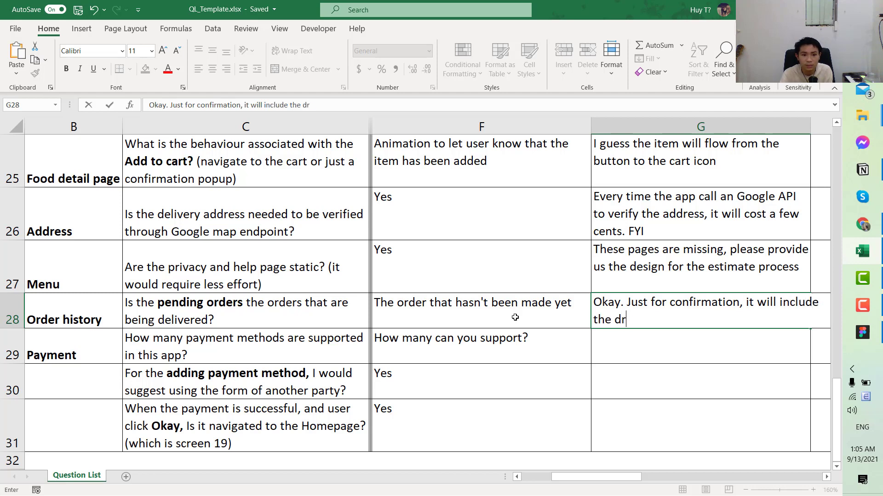
{"action": "type", "text": "aft order and the"}
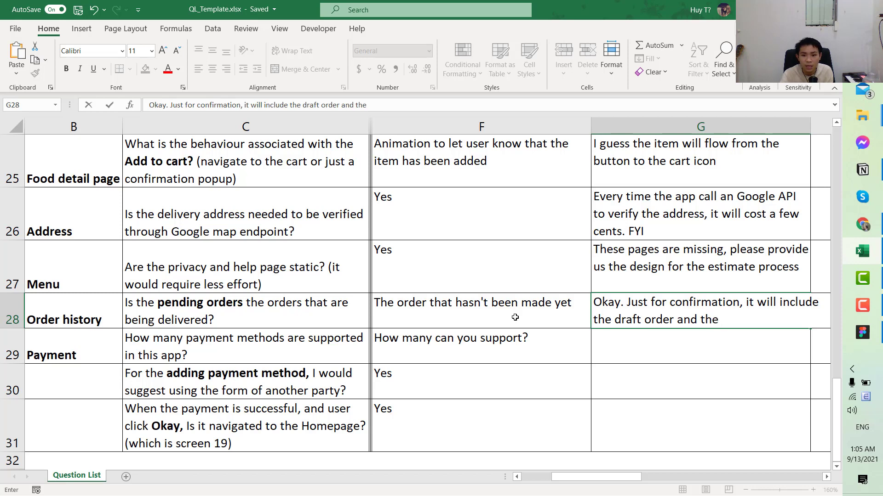
{"action": "type", "text": " one "}
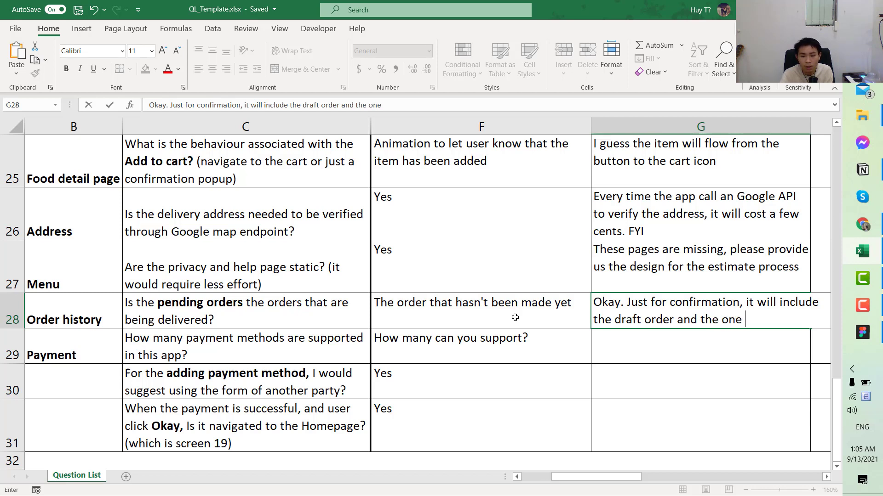
{"action": "type", "text": "that are being delivered?"}
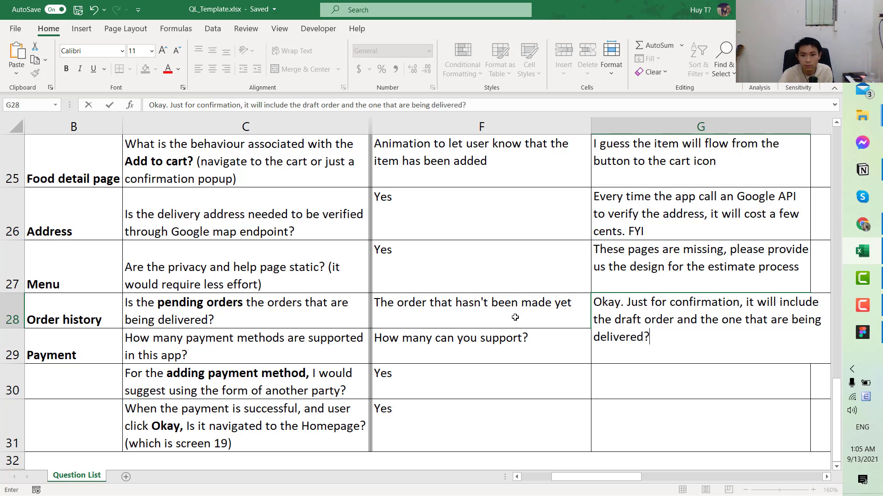
{"action": "key", "text": "Return"}
{"action": "key", "text": "Up"}
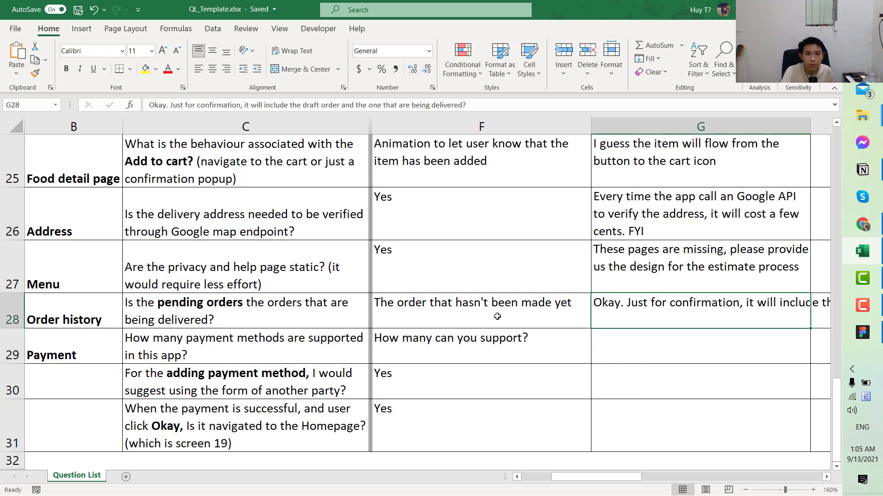
{"action": "left_click", "coordinate": [296, 51]}
Scroll to the row 29 payment methods question and move to its reply cell G29.
{"action": "left_click", "coordinate": [504, 357]}
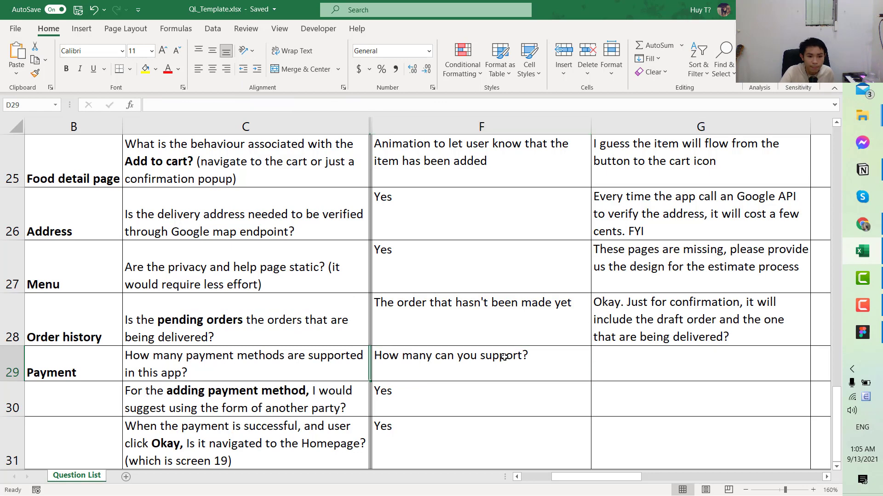
{"action": "key", "text": "Home"}
{"action": "scroll", "coordinate": [449, 366], "scroll_direction": "down", "scroll_amount": 2}
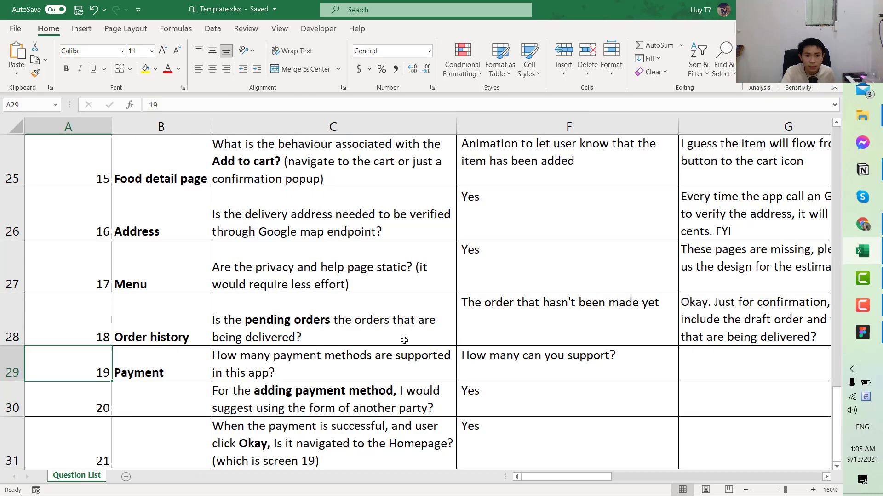
{"action": "scroll", "coordinate": [404, 340], "scroll_direction": "down", "scroll_amount": 1}
{"action": "left_click", "coordinate": [308, 209]}
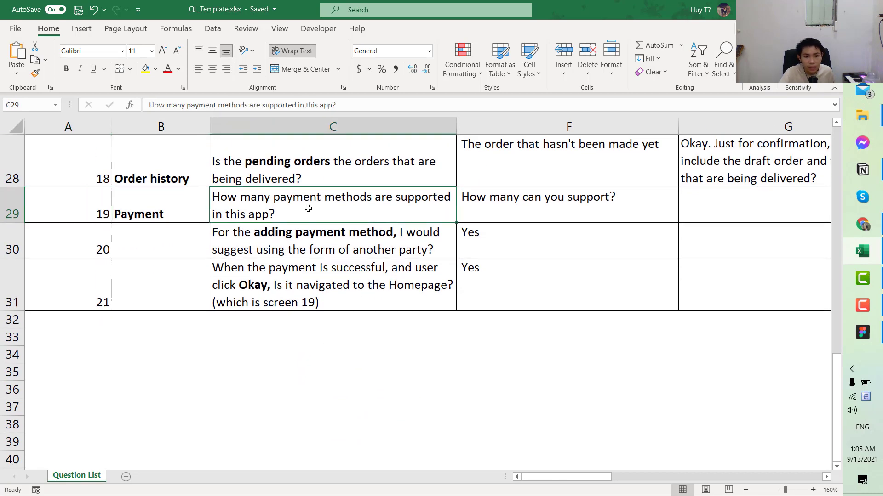
{"action": "key", "text": "Right"}
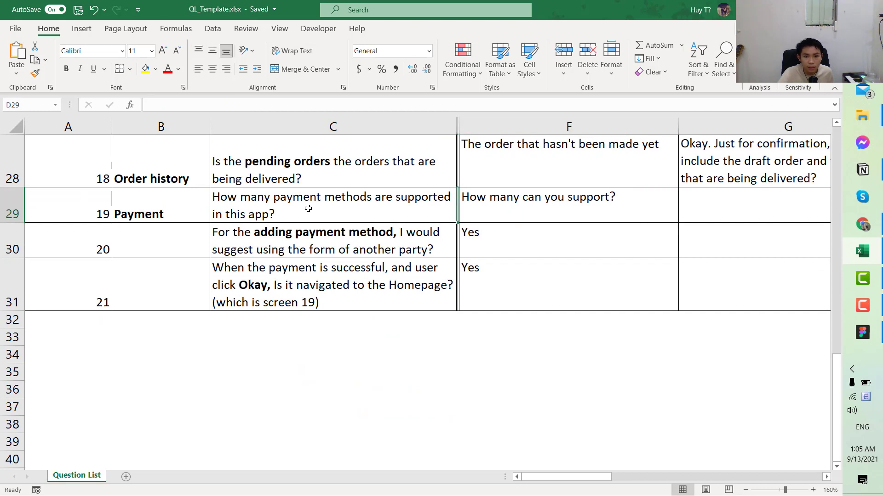
{"action": "key", "text": "Left"}
{"action": "key", "text": "Right"}
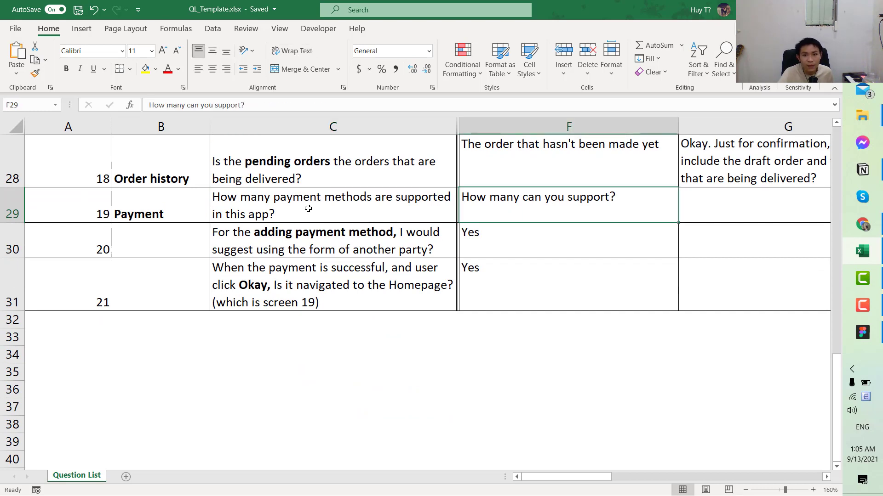
{"action": "key", "text": "Right"}
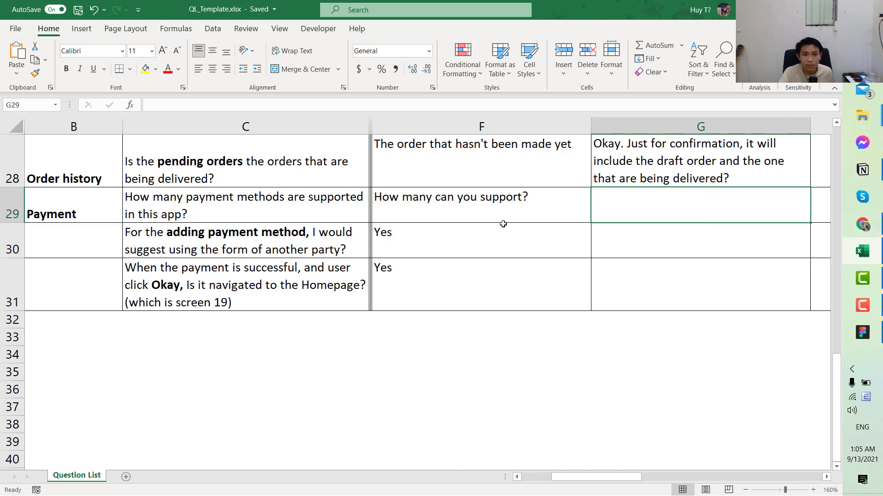
Start the G29 reply: the company specializes in Stripe Payment, supporting Debit and Mastercard.
{"action": "double_click", "coordinate": [696, 203]}
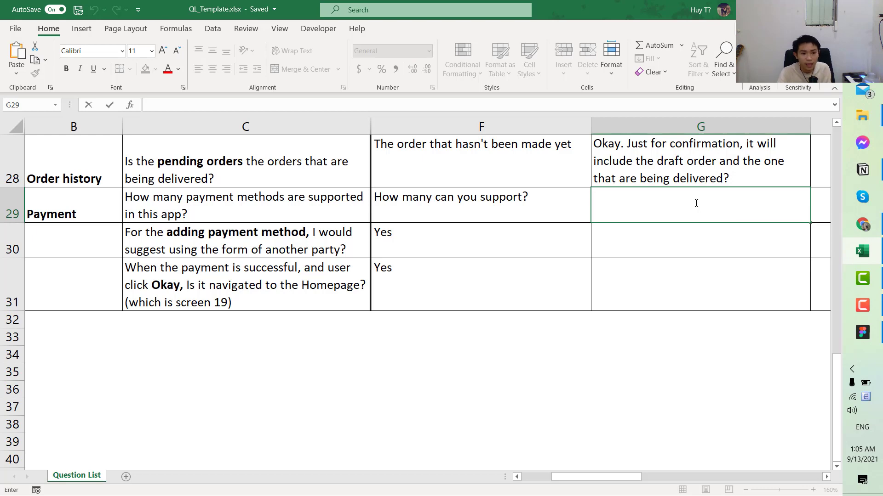
{"action": "type", "text": "We"}
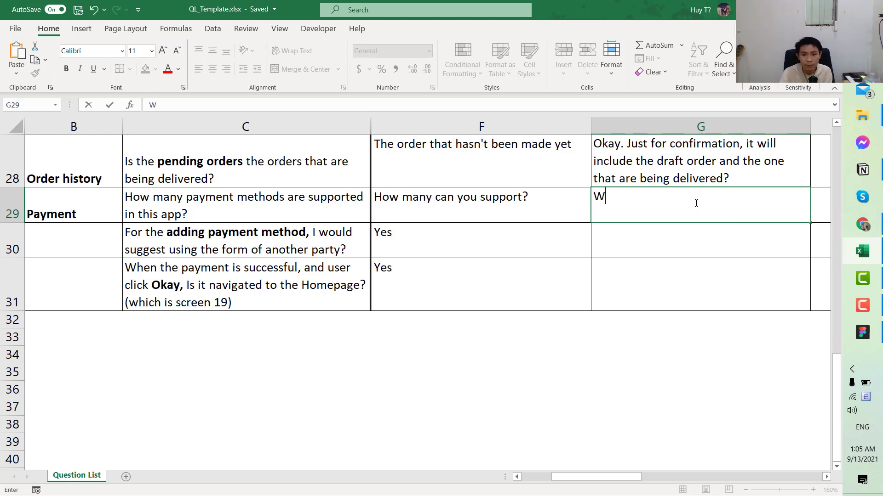
{"action": "key", "text": "BackSpace"}
{"action": "type", "text": "Out"}
{"action": "type", "text": " compa"}
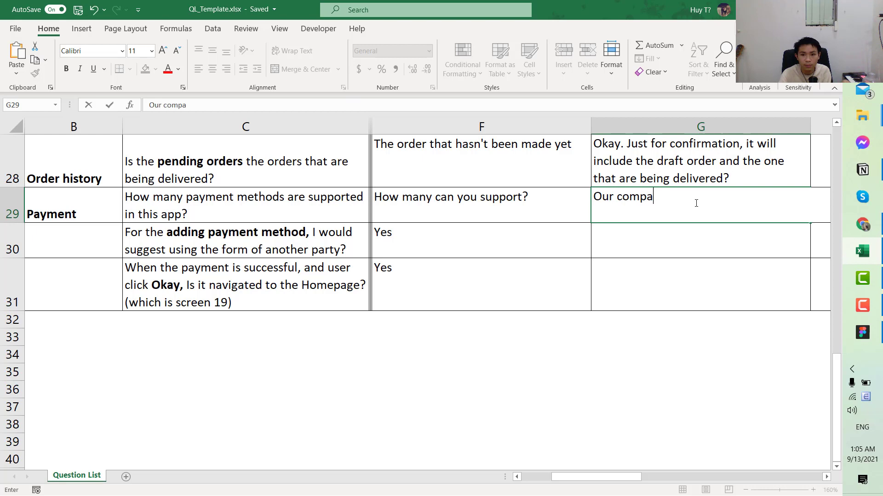
{"action": "type", "text": "ny specialize"}
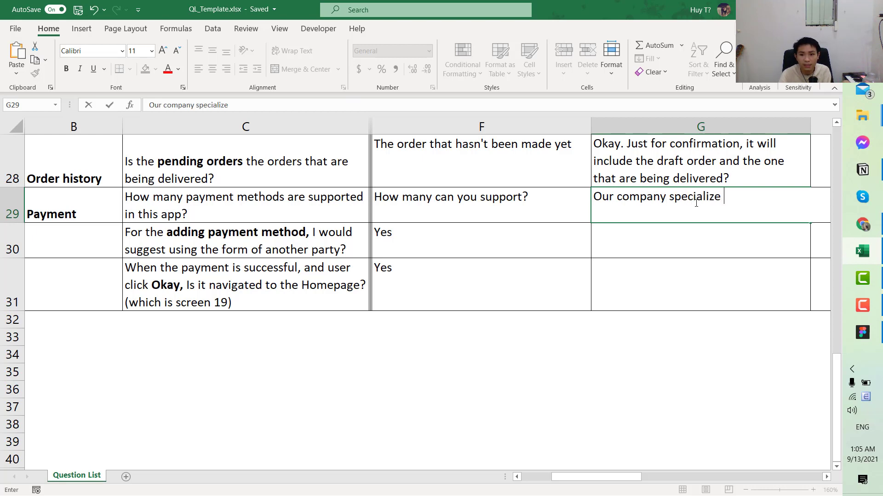
{"action": "key", "text": "BackSpace"}
{"action": "key", "text": "BackSpace"}
{"action": "key", "text": "BackSpace"}
{"action": "type", "text": "in Stripe Payem"}
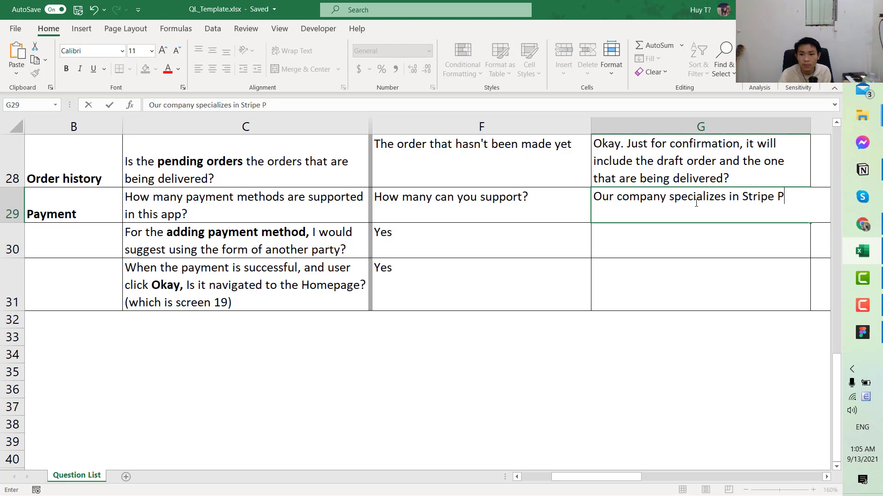
{"action": "key", "text": "BackSpace"}
{"action": "key", "text": "BackSpace"}
{"action": "type", "text": "ment. So"}
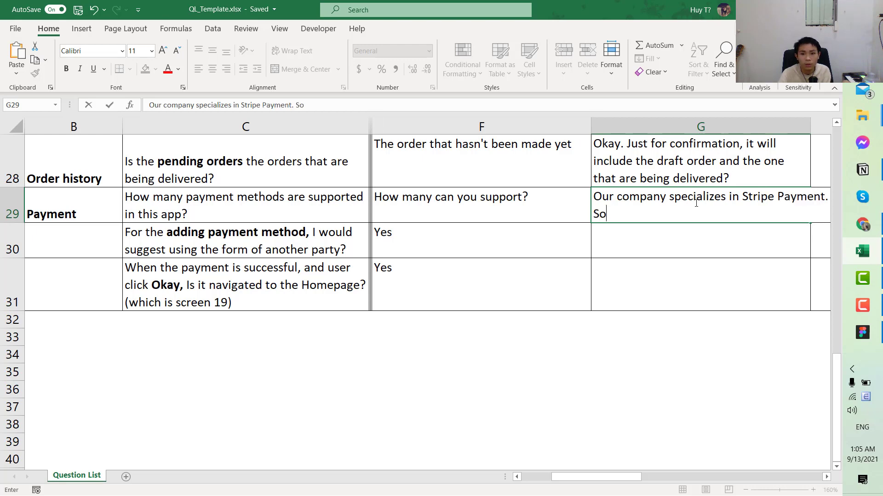
{"action": "type", "text": " we can support M"}
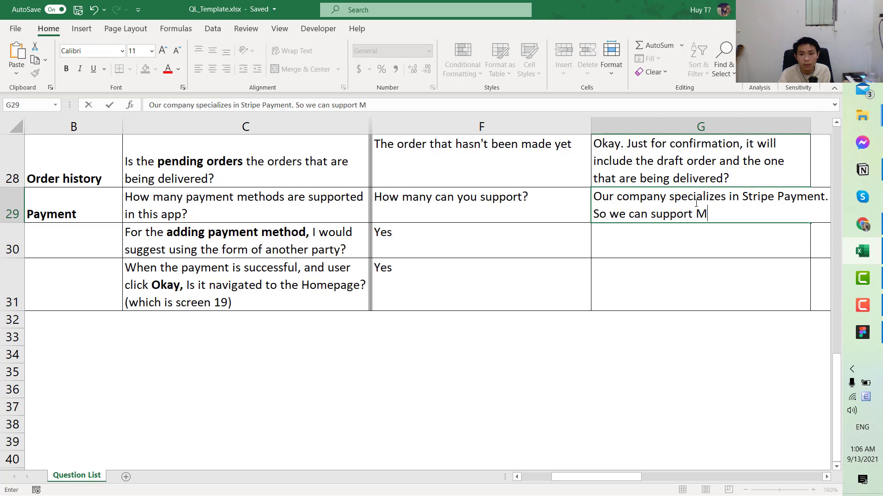
{"action": "key", "text": "BackSpace"}
{"action": "type", "text": "Debit and Mas"}
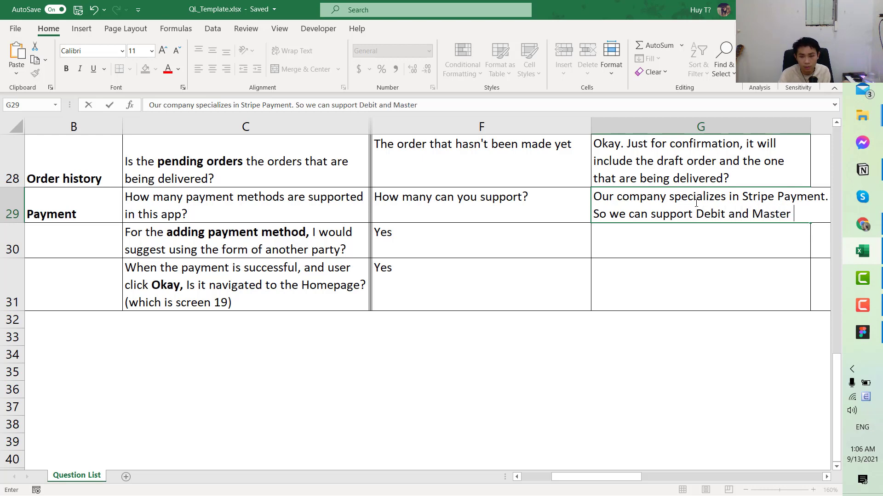
{"action": "type", "text": "tercard. "}
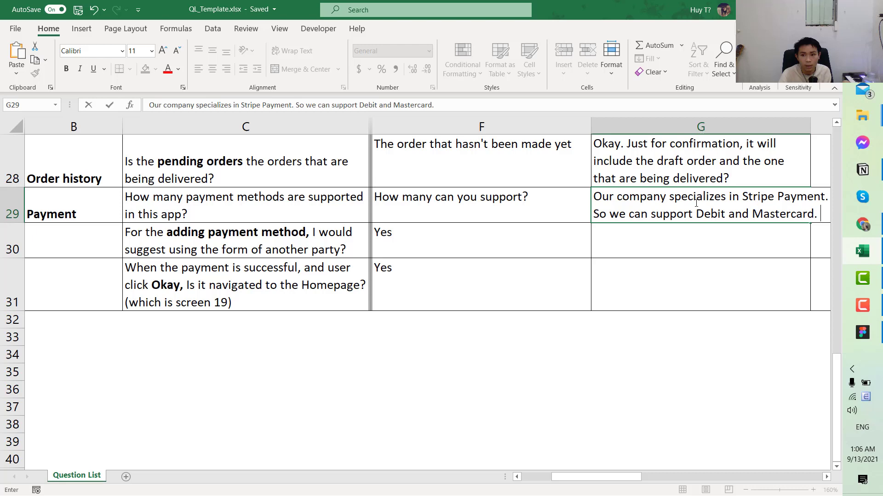
{"action": "type", "text": "And ot"}
Finish the G29 reply with Union and Texas Pay, and wrap its text.
{"action": "key", "text": "BackSpace"}
{"action": "key", "text": "BackSpace"}
{"action": "key", "text": "BackSpace"}
{"action": "key", "text": "BackSpace"}
{"action": "key", "text": "BackSpace"}
{"action": "key", "text": "BackSpace"}
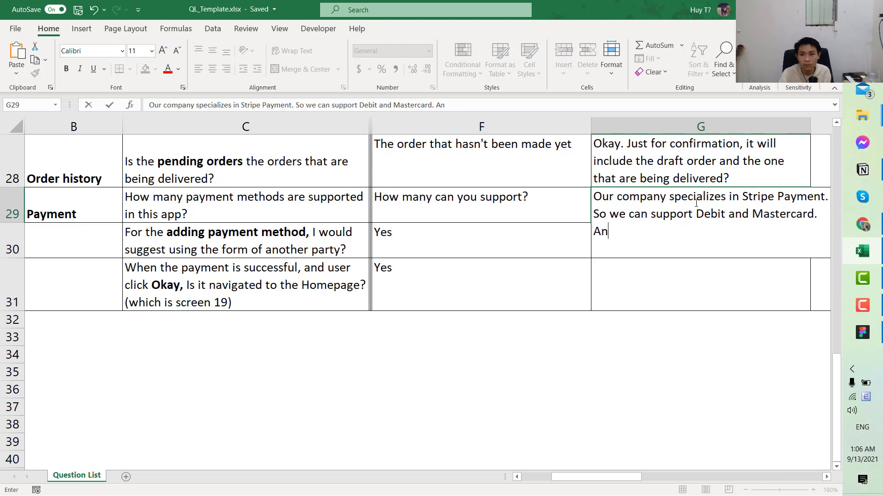
{"action": "type", "text": ", and other"}
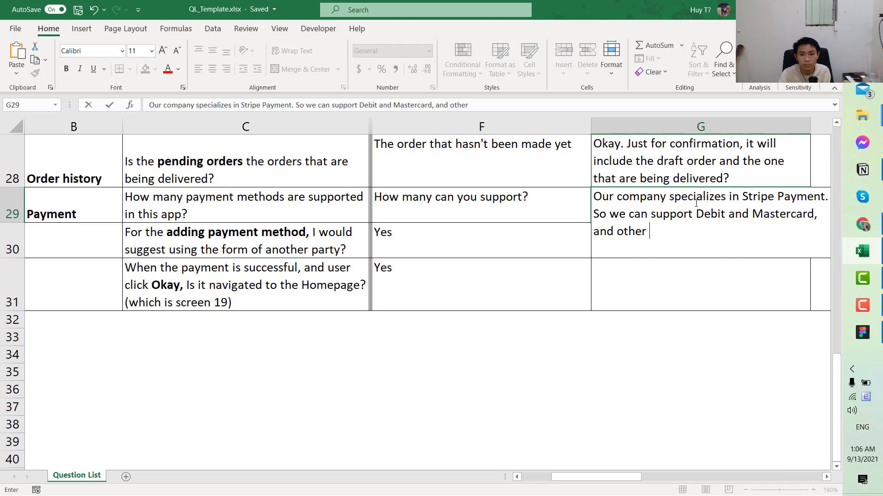
{"action": "type", "text": "s such as"}
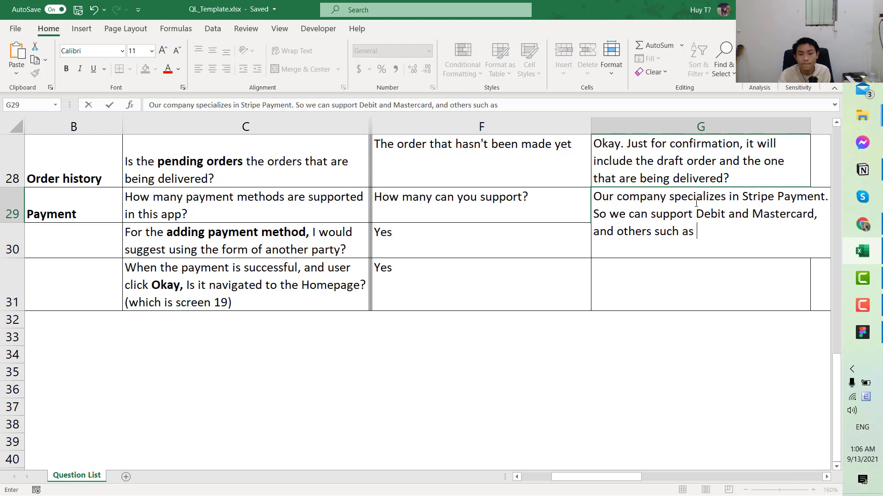
{"action": "type", "text": " Union and"}
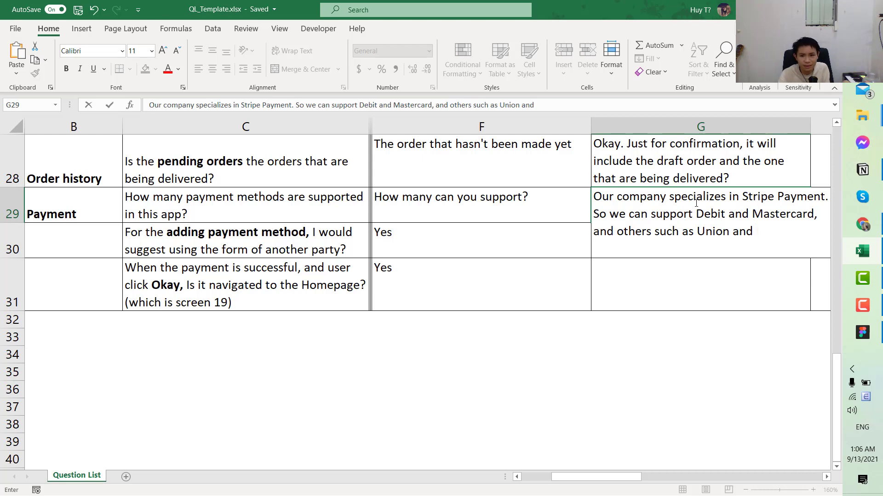
{"action": "type", "text": "Rw"}
{"action": "key", "text": "BackSpace"}
{"action": "key", "text": "BackSpace"}
{"action": "type", "text": "Texa"}
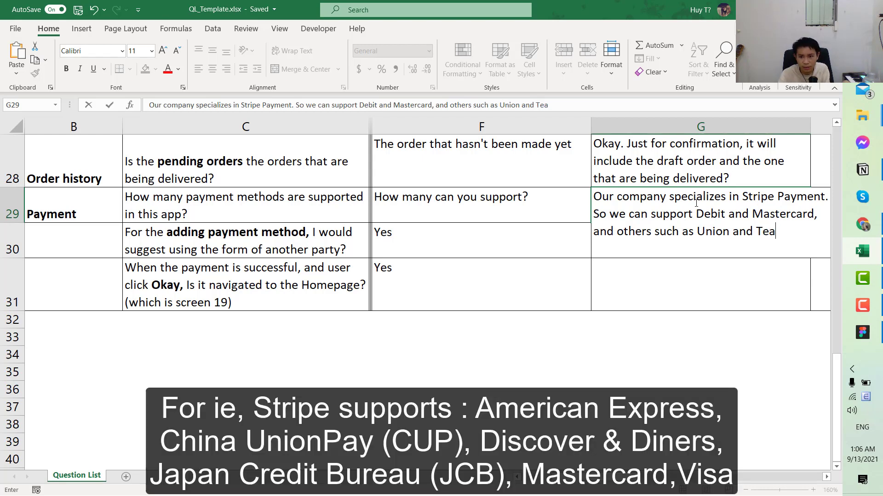
{"action": "type", "text": "s Pay"}
{"action": "key", "text": "Return"}
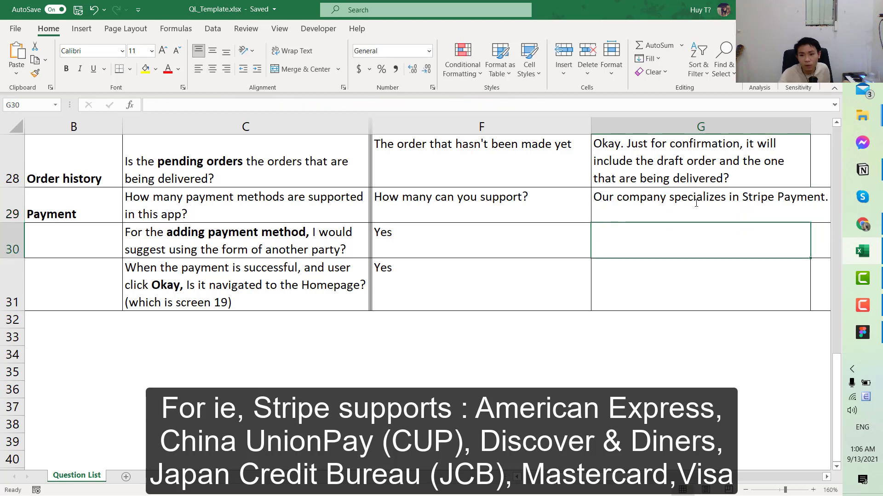
{"action": "left_click", "coordinate": [696, 203]}
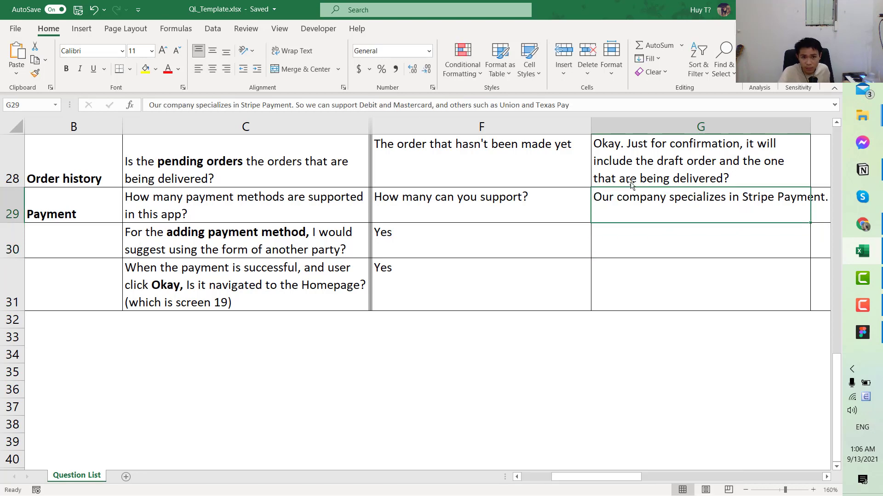
{"action": "left_click", "coordinate": [292, 51]}
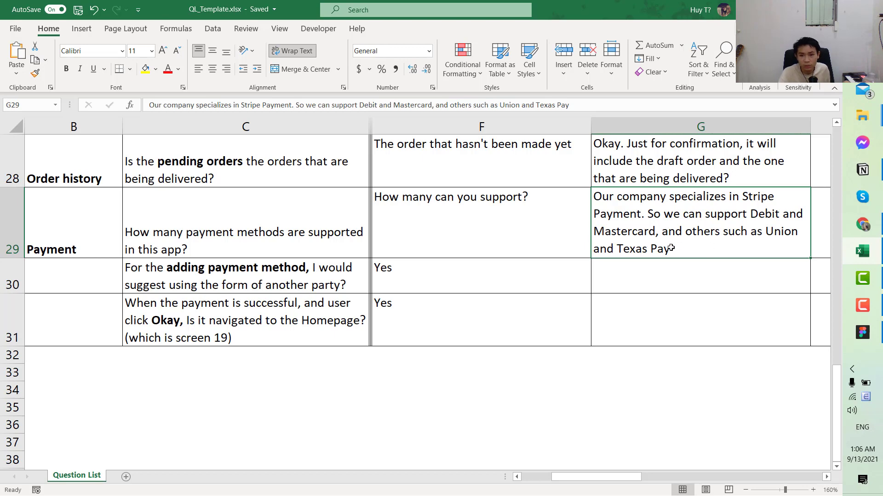
{"action": "left_click", "coordinate": [261, 275]}
{"action": "scroll", "coordinate": [261, 274], "scroll_direction": "left", "scroll_amount": 1}
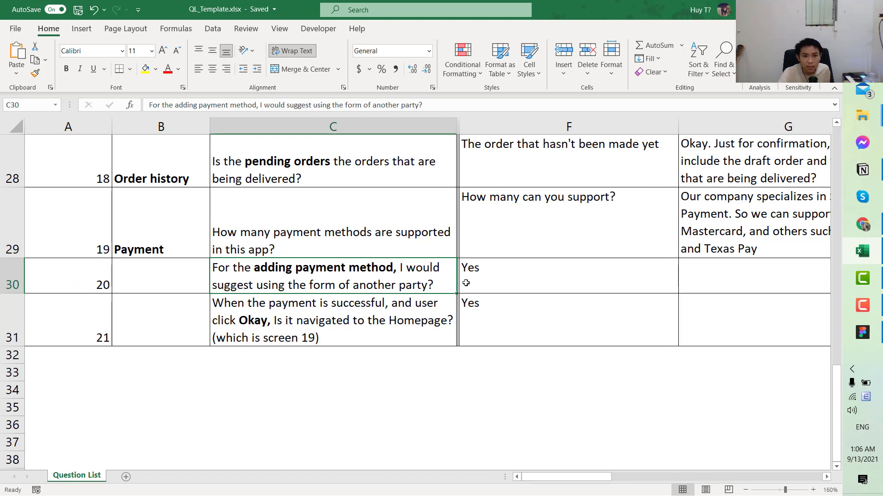
Enter 'It would require less effort and more security' in G30 and wrap it.
{"action": "left_click", "coordinate": [544, 280]}
{"action": "key", "text": "Tab"}
{"action": "type", "text": "It would"}
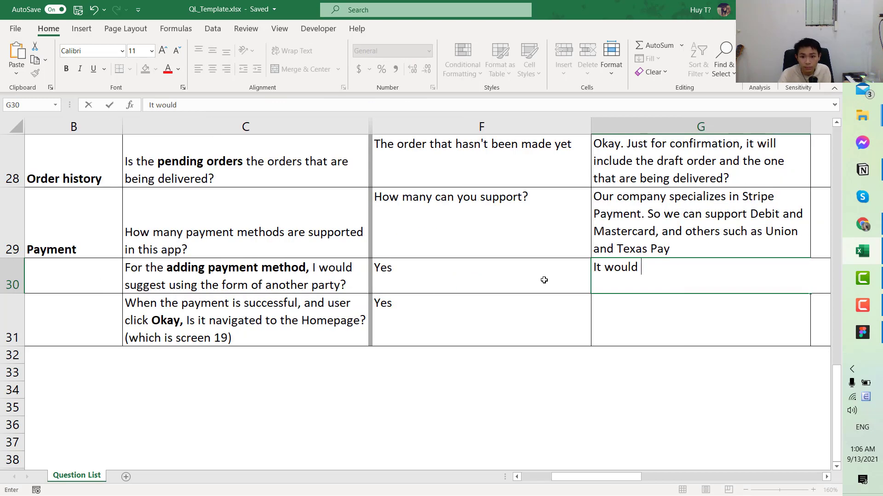
{"action": "type", "text": " require les"}
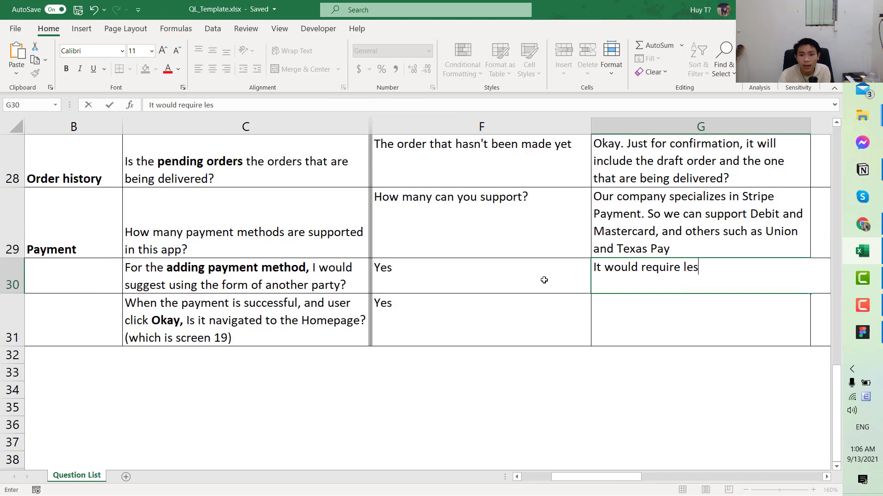
{"action": "type", "text": "s effort a"}
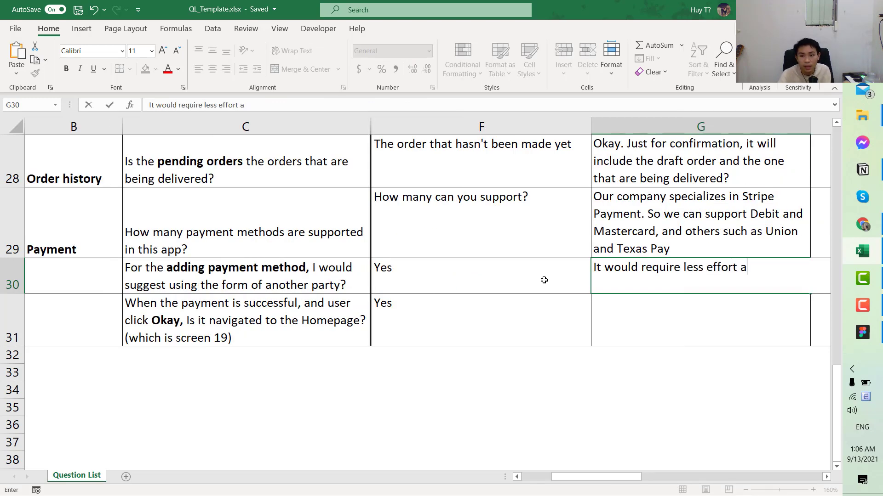
{"action": "type", "text": "nd more se"}
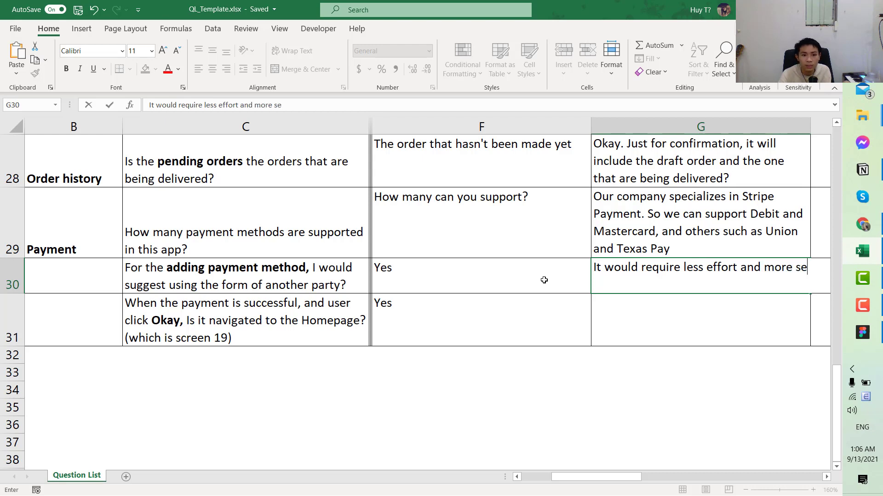
{"action": "type", "text": "cucr"}
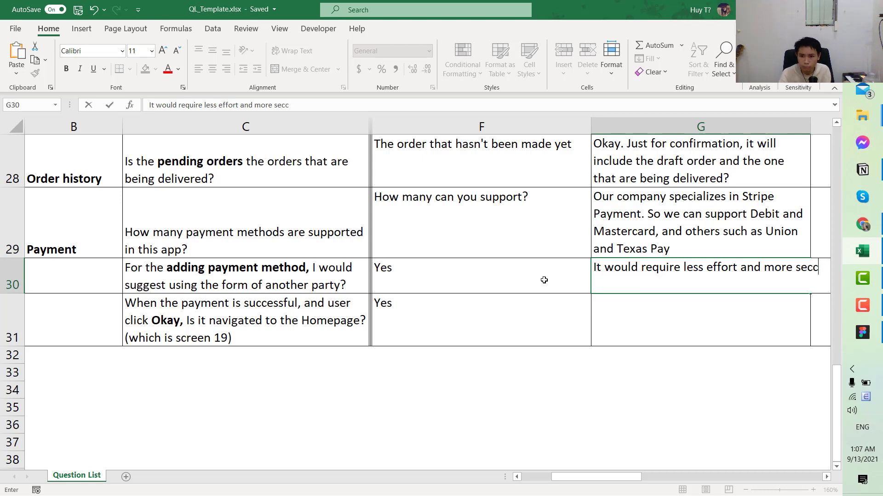
{"action": "key", "text": "BackSpace"}
{"action": "type", "text": "urity FYI"}
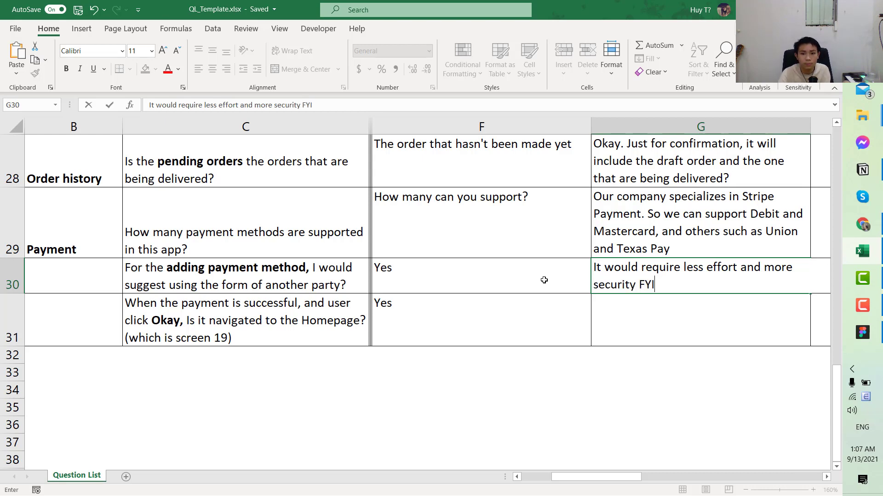
{"action": "key", "text": "Up"}
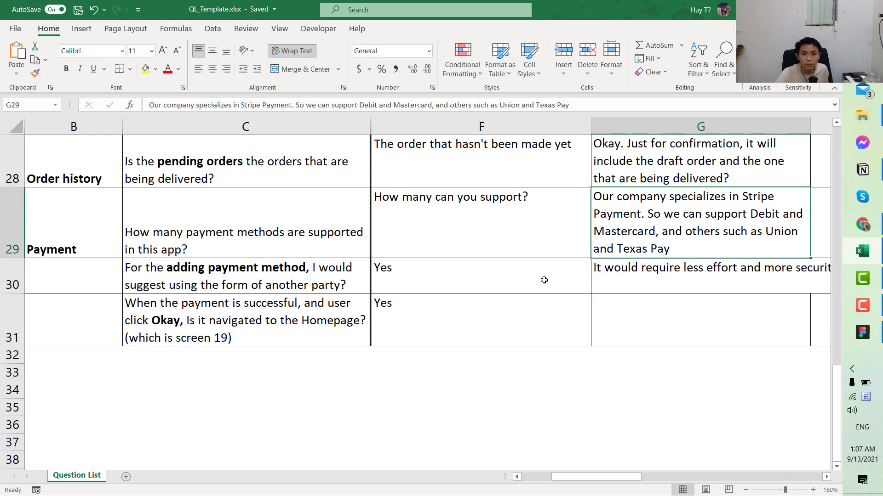
{"action": "key", "text": "Down"}
{"action": "left_click", "coordinate": [293, 50]}
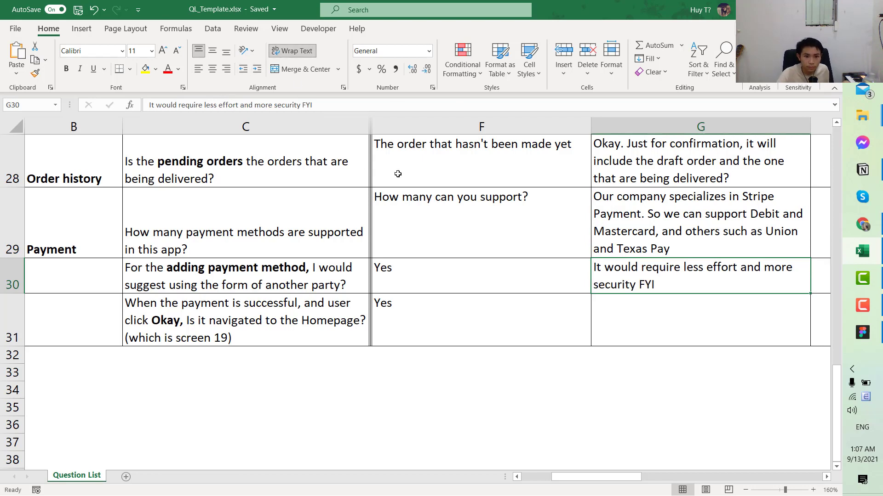
Move to the row 31 question and on to its reply cell G31.
{"action": "key", "text": "Down"}
{"action": "key", "text": "Left"}
{"action": "key", "text": "Left"}
{"action": "key", "text": "Left"}
{"action": "key", "text": "Right"}
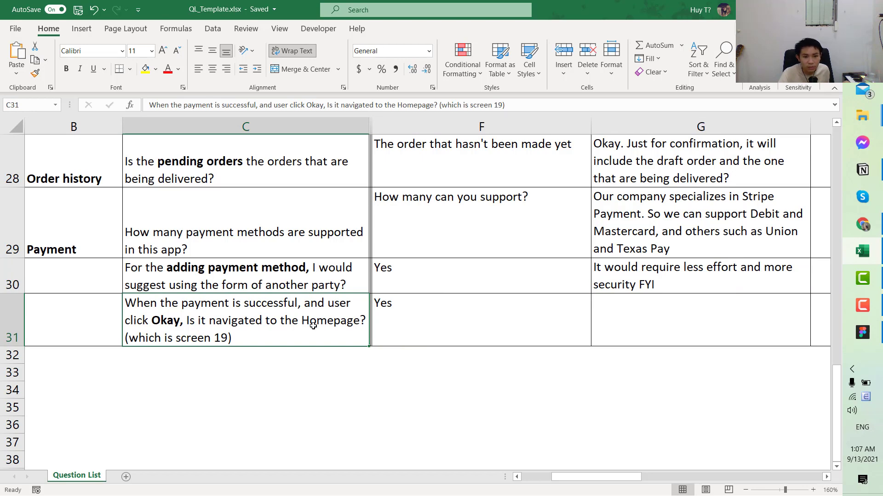
{"action": "left_click", "coordinate": [419, 332]}
{"action": "left_click", "coordinate": [652, 314]}
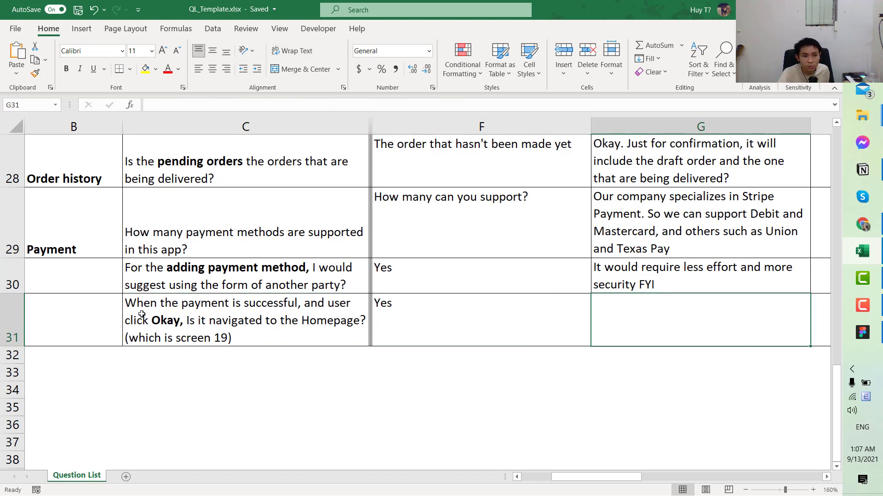
Scroll up and down the Question List to review the rows' statuses.
{"action": "scroll", "coordinate": [307, 287], "scroll_direction": "up", "scroll_amount": 6}
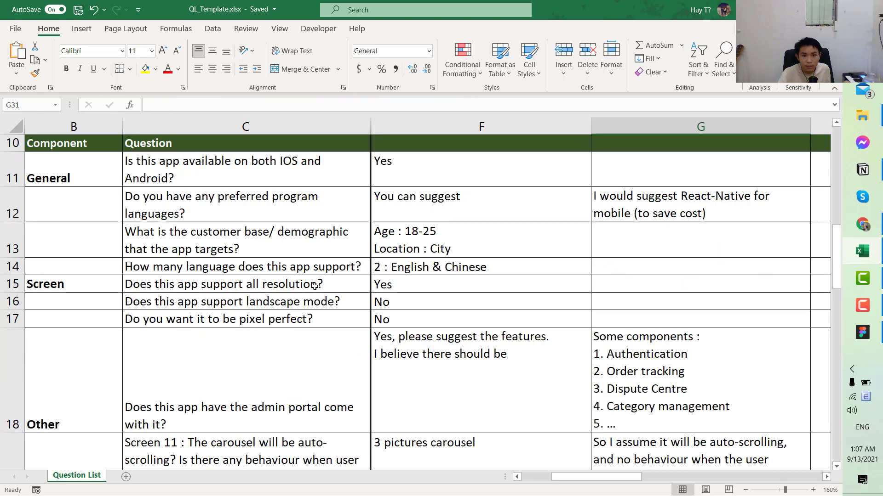
{"action": "scroll", "coordinate": [314, 287], "scroll_direction": "down", "scroll_amount": 5}
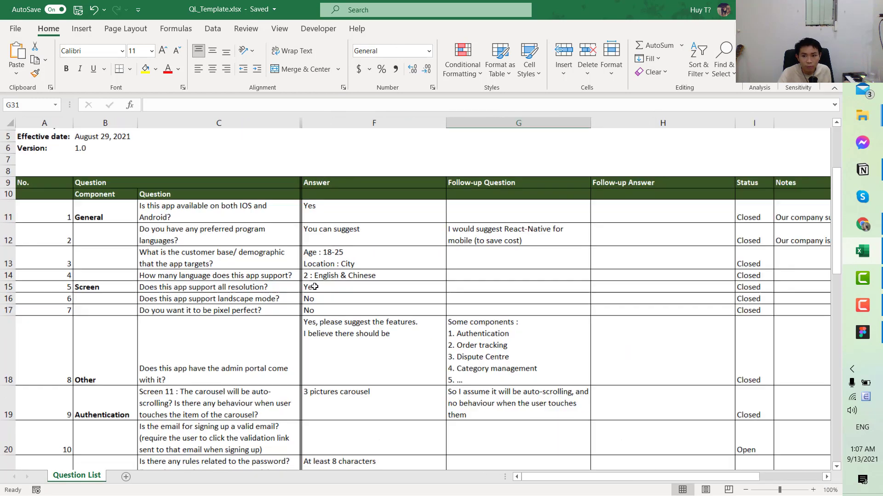
{"action": "scroll", "coordinate": [314, 287], "scroll_direction": "down", "scroll_amount": 3}
{"action": "scroll", "coordinate": [315, 288], "scroll_direction": "up", "scroll_amount": 1}
{"action": "scroll", "coordinate": [475, 239], "scroll_direction": "down", "scroll_amount": 1}
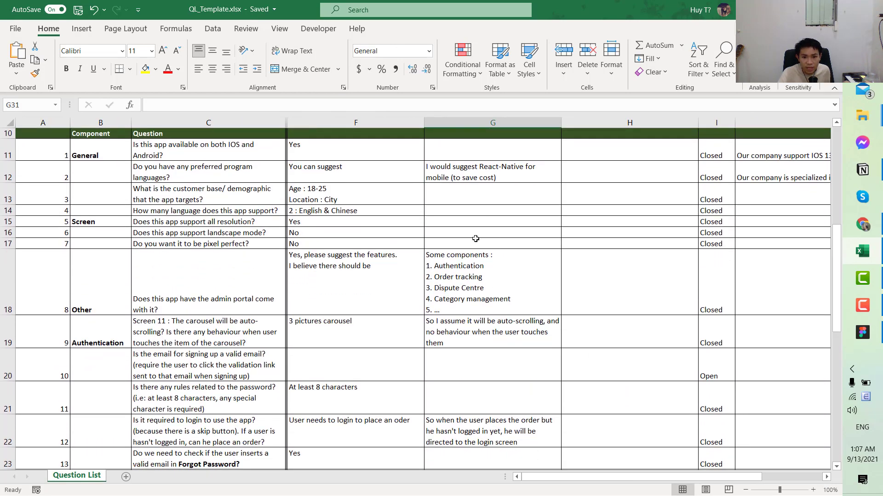
{"action": "scroll", "coordinate": [475, 239], "scroll_direction": "down", "scroll_amount": 4}
{"action": "scroll", "coordinate": [480, 299], "scroll_direction": "up", "scroll_amount": 4}
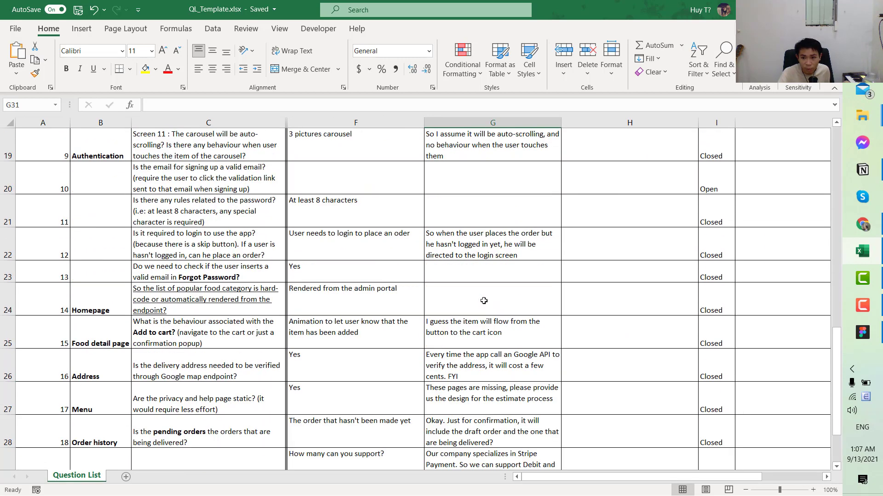
In Figma, zoom and pan across the burger detail, cart and payment frames.
{"action": "left_click", "coordinate": [862, 332]}
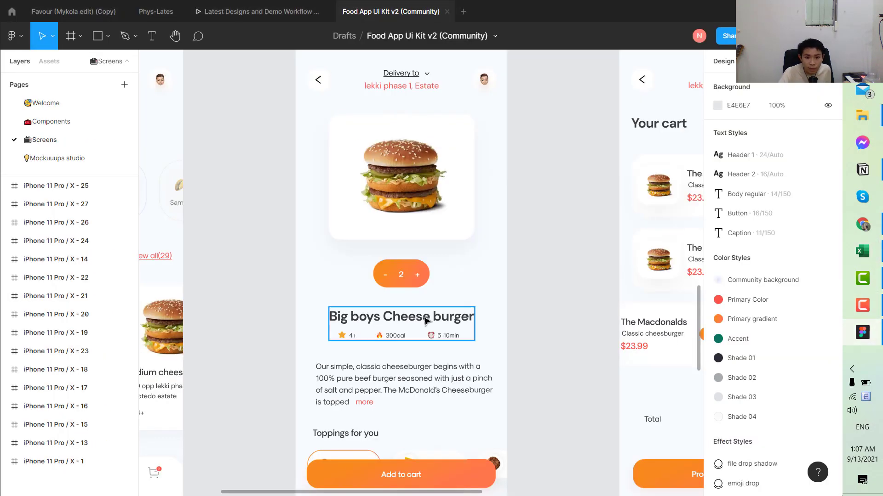
{"action": "scroll", "coordinate": [577, 352], "scroll_direction": "down", "scroll_amount": 5}
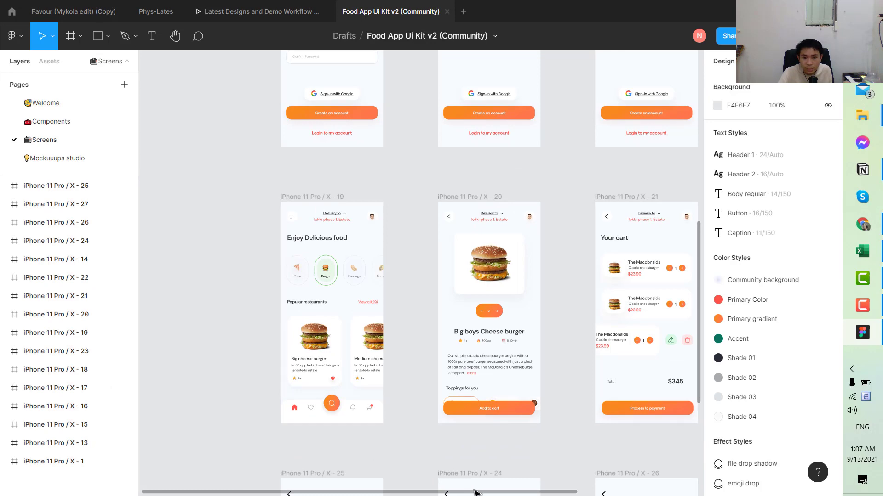
{"action": "scroll", "coordinate": [538, 382], "scroll_direction": "right", "scroll_amount": 3}
{"action": "scroll", "coordinate": [538, 382], "scroll_direction": "left", "scroll_amount": 5}
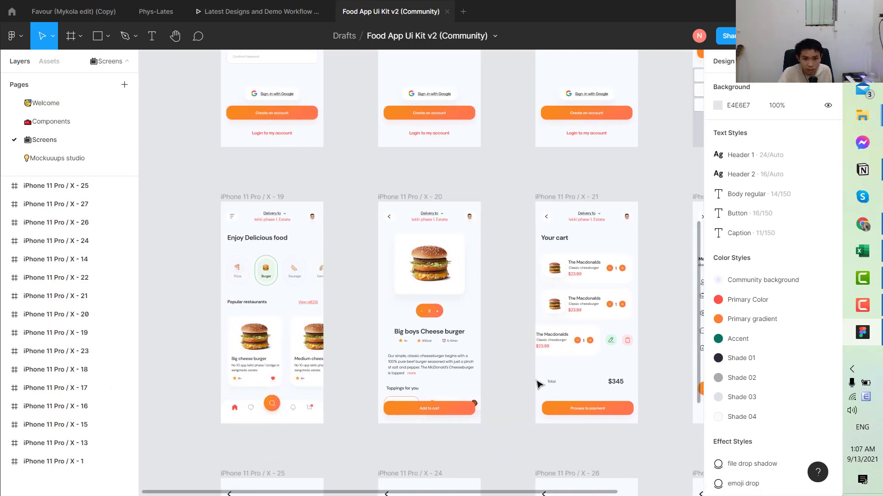
{"action": "scroll", "coordinate": [494, 322], "scroll_direction": "up", "scroll_amount": 2}
{"action": "scroll", "coordinate": [488, 402], "scroll_direction": "up", "scroll_amount": 2}
{"action": "scroll", "coordinate": [485, 365], "scroll_direction": "up", "scroll_amount": 1}
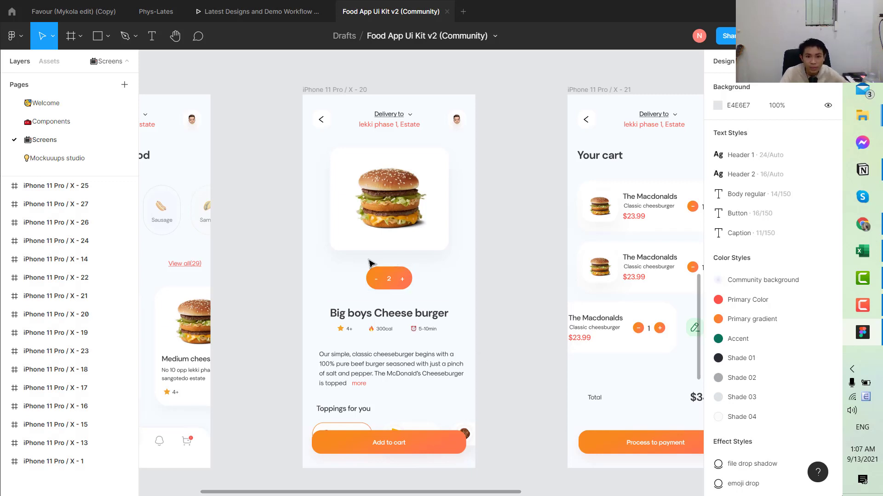
{"action": "scroll", "coordinate": [392, 283], "scroll_direction": "up", "scroll_amount": 1}
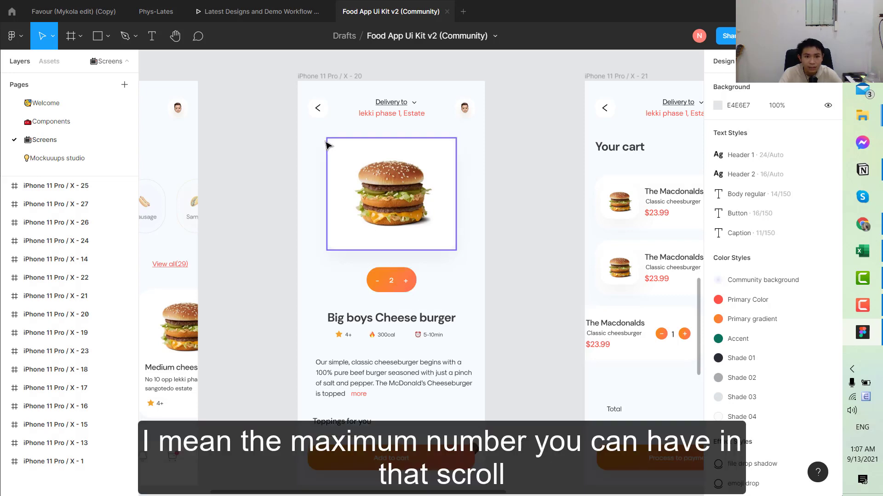
{"action": "scroll", "coordinate": [437, 436], "scroll_direction": "down", "scroll_amount": 10}
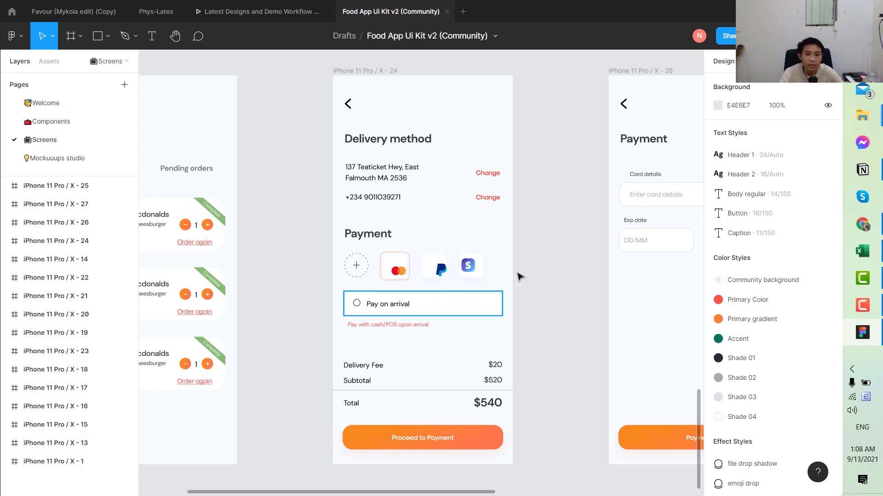
{"action": "scroll", "coordinate": [594, 356], "scroll_direction": "up", "scroll_amount": 7}
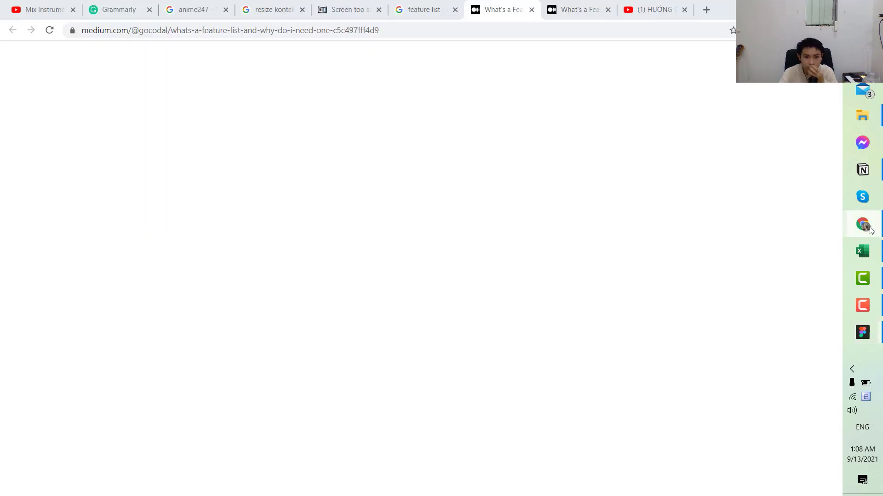
Return to the Question List spreadsheet in Excel.
{"action": "left_click", "coordinate": [862, 224]}
{"action": "left_click", "coordinate": [862, 224]}
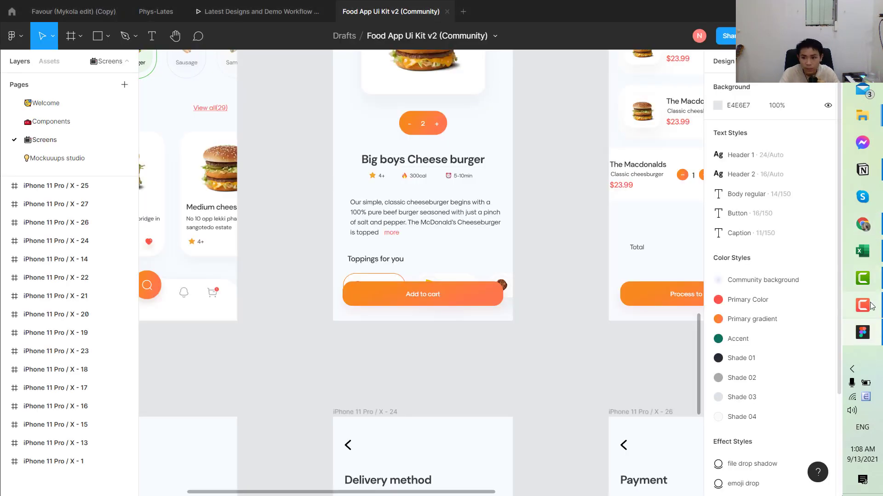
{"action": "left_click", "coordinate": [868, 255]}
Select the email validation question in C20 and scroll the sheet toward row 25.
{"action": "left_click", "coordinate": [198, 304]}
{"action": "scroll", "coordinate": [197, 303], "scroll_direction": "down", "scroll_amount": 4}
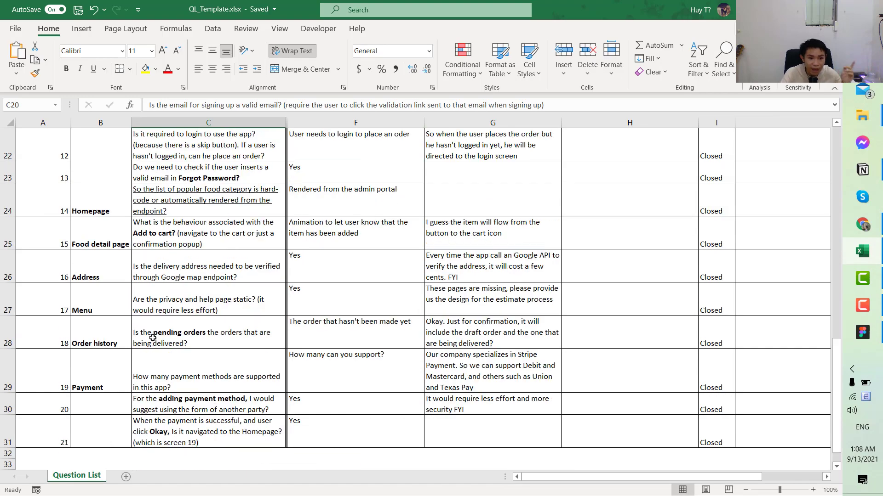
{"action": "scroll", "coordinate": [35, 335], "scroll_direction": "up", "scroll_amount": 2}
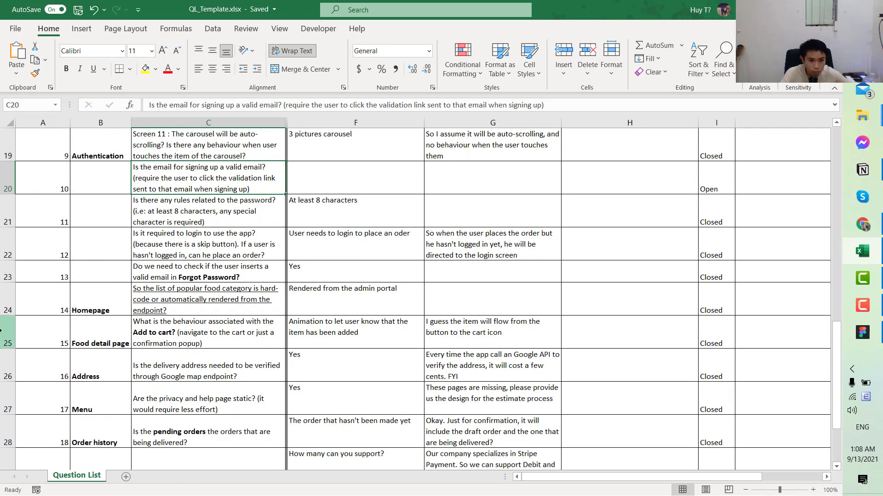
{"action": "scroll", "coordinate": [1, 330], "scroll_direction": "up", "scroll_amount": 6}
{"action": "scroll", "coordinate": [12, 330], "scroll_direction": "up", "scroll_amount": 2, "text": "ctrl"}
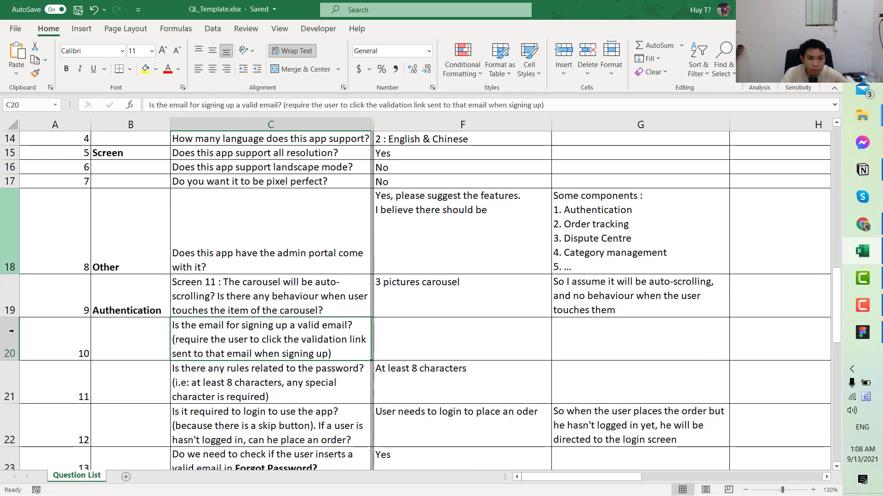
{"action": "scroll", "coordinate": [11, 331], "scroll_direction": "up", "scroll_amount": 1}
{"action": "scroll", "coordinate": [167, 314], "scroll_direction": "down", "scroll_amount": 2}
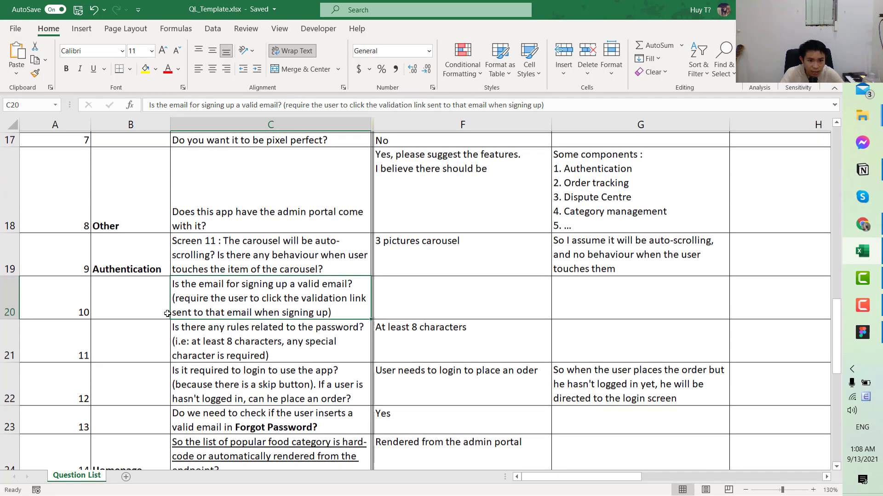
{"action": "scroll", "coordinate": [168, 313], "scroll_direction": "down", "scroll_amount": 2}
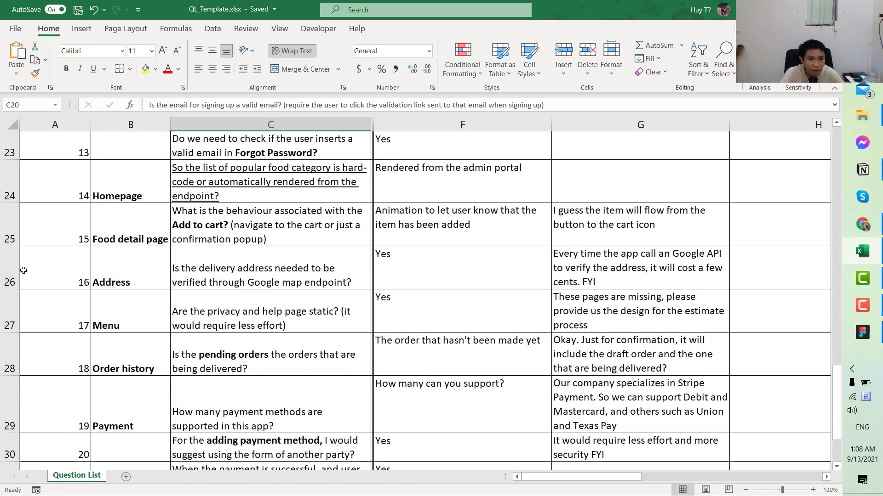
Insert a blank row above the Address question and number it 15.1.
{"action": "right_click", "coordinate": [6, 244]}
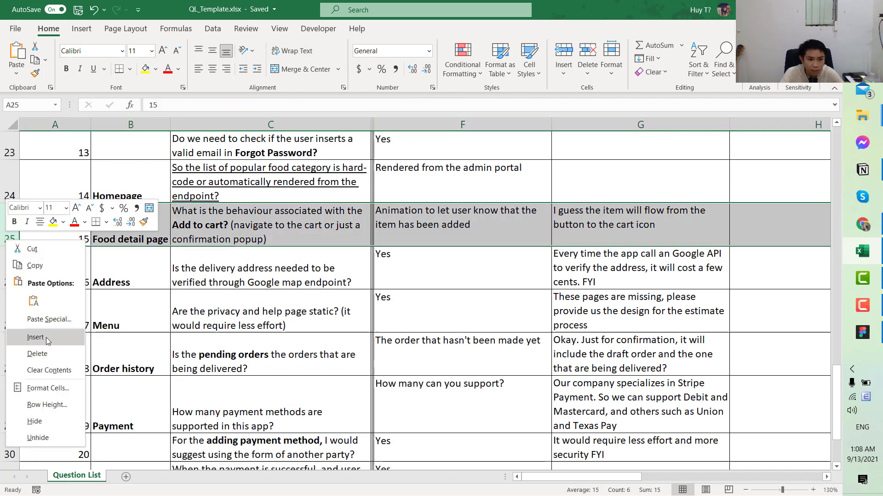
{"action": "left_click", "coordinate": [192, 289]}
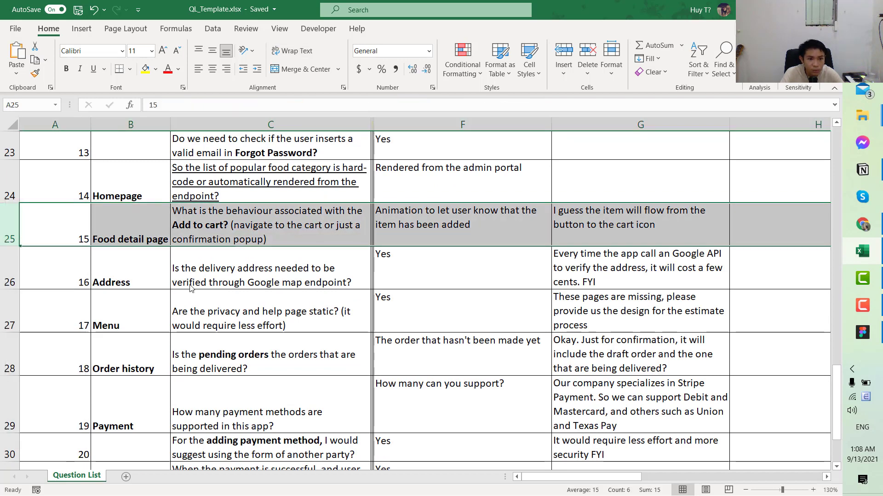
{"action": "right_click", "coordinate": [9, 267]}
{"action": "left_click", "coordinate": [93, 306]}
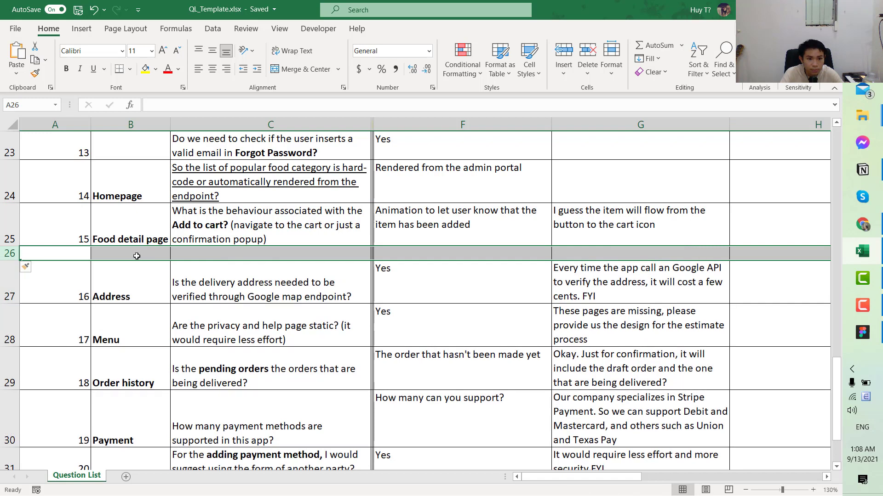
{"action": "left_click", "coordinate": [73, 251]}
{"action": "type", "text": "1"}
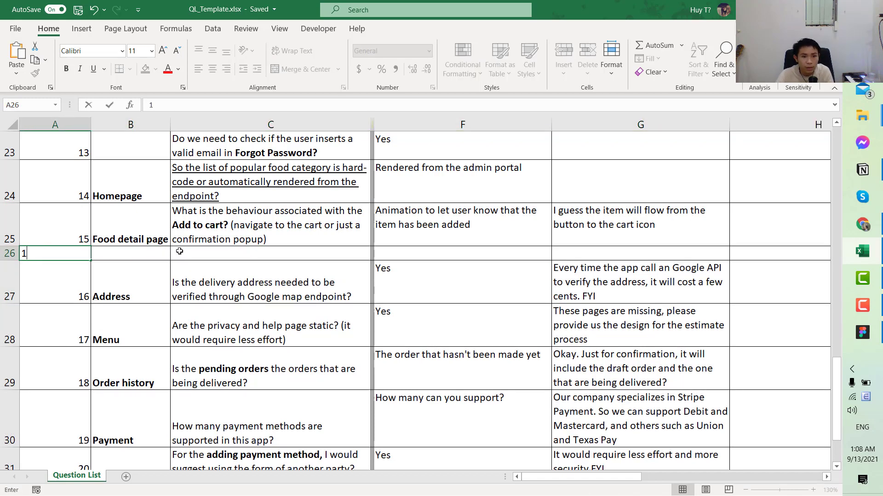
{"action": "type", "text": "5.1"}
{"action": "key", "text": "Return"}
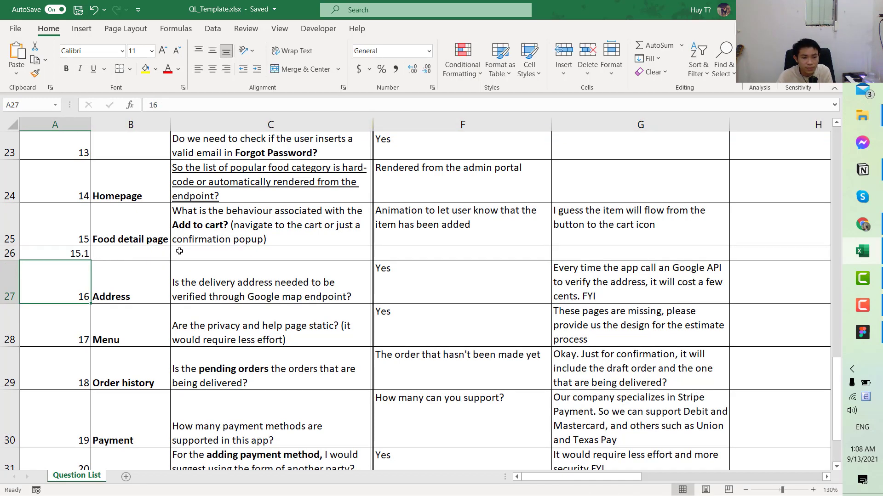
Draft a question in C26 asking how many items maximum can be added.
{"action": "key", "text": "Up"}
{"action": "key", "text": "Right"}
{"action": "key", "text": "Right"}
{"action": "key", "text": "Left"}
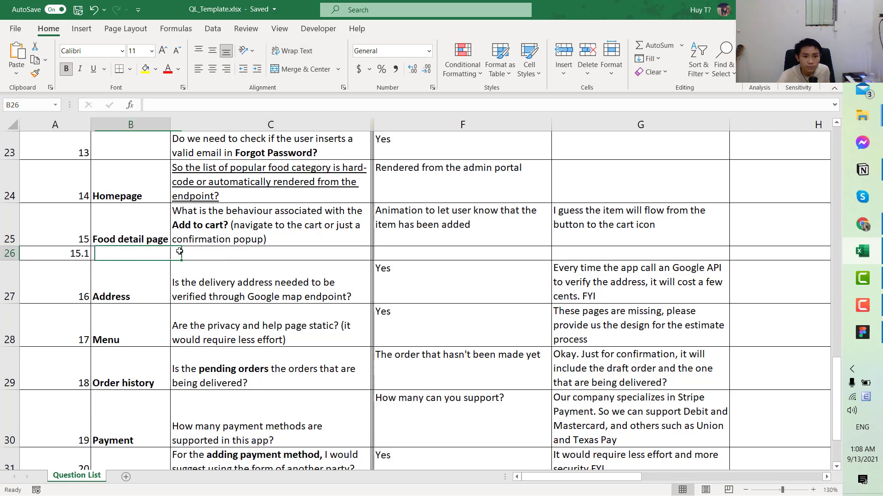
{"action": "left_click", "coordinate": [179, 252]}
{"action": "type", "text": "How "}
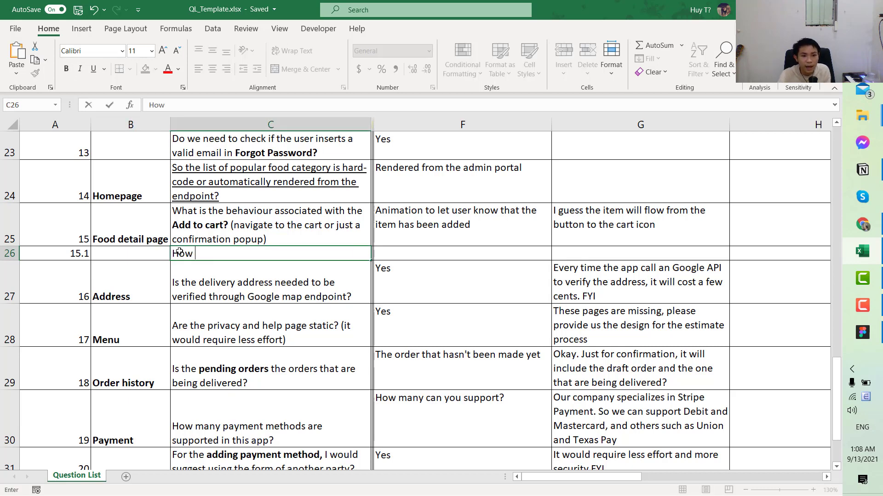
{"action": "type", "text": "many it"}
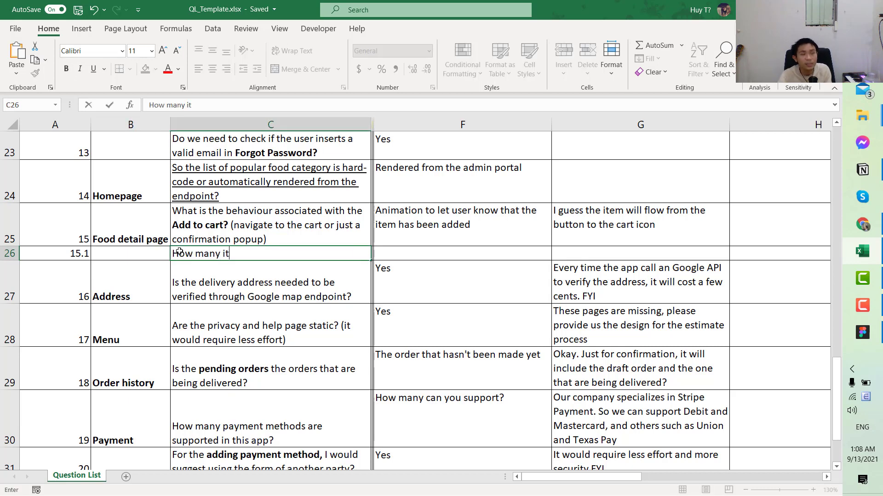
{"action": "type", "text": "em maxim"}
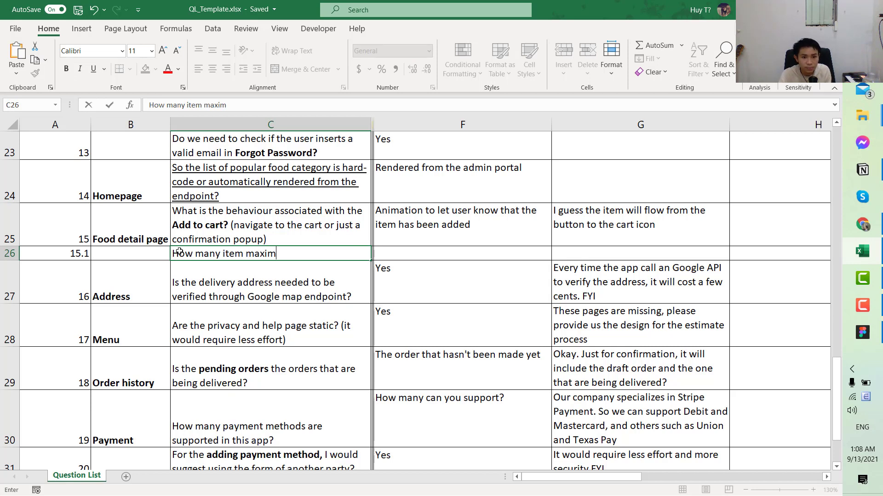
{"action": "type", "text": "um can be adde"}
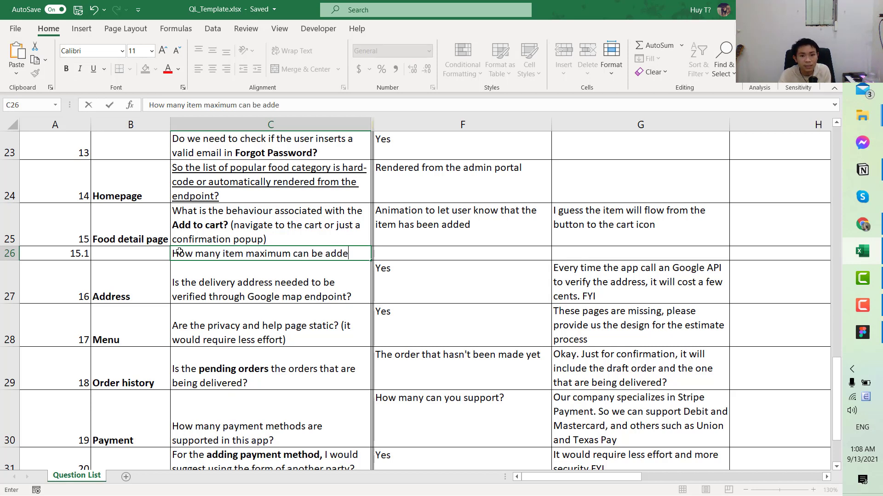
{"action": "type", "text": "d in this pag"}
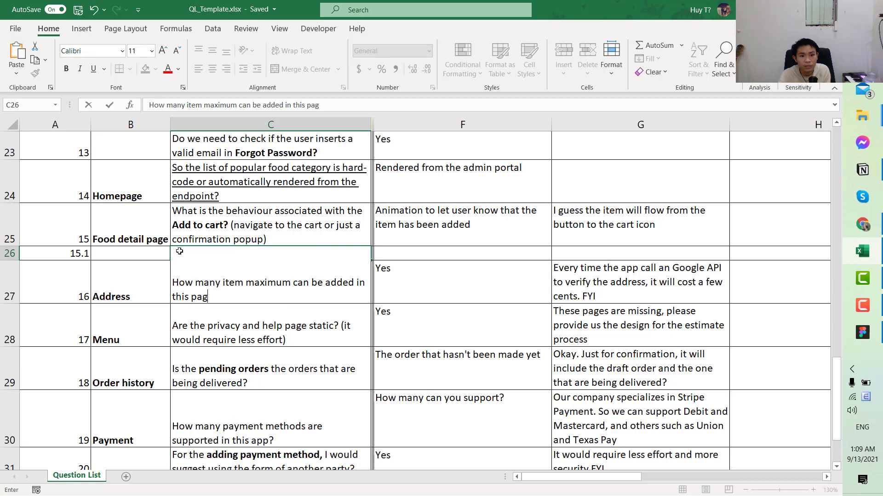
{"action": "key", "text": "BackSpace"}
{"action": "key", "text": "BackSpace"}
{"action": "key", "text": "BackSpace"}
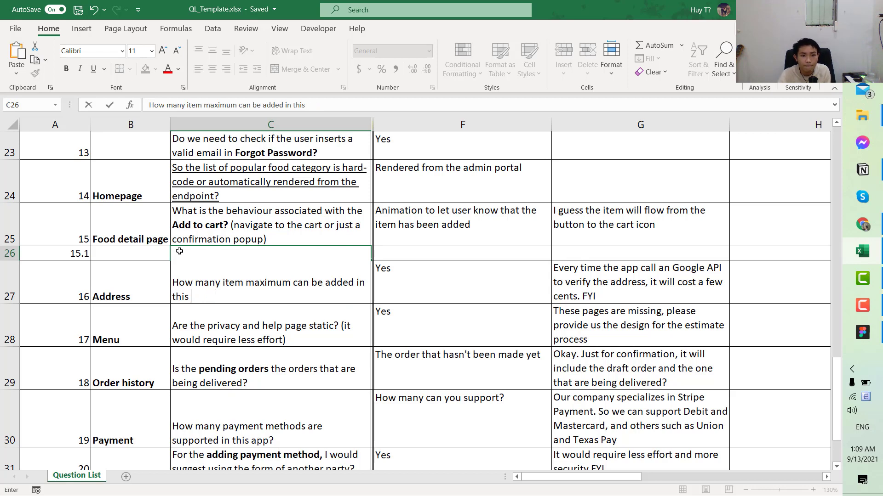
{"action": "key", "text": "BackSpace"}
{"action": "key", "text": "BackSpace"}
{"action": "key", "text": "BackSpace"}
{"action": "key", "text": "BackSpace"}
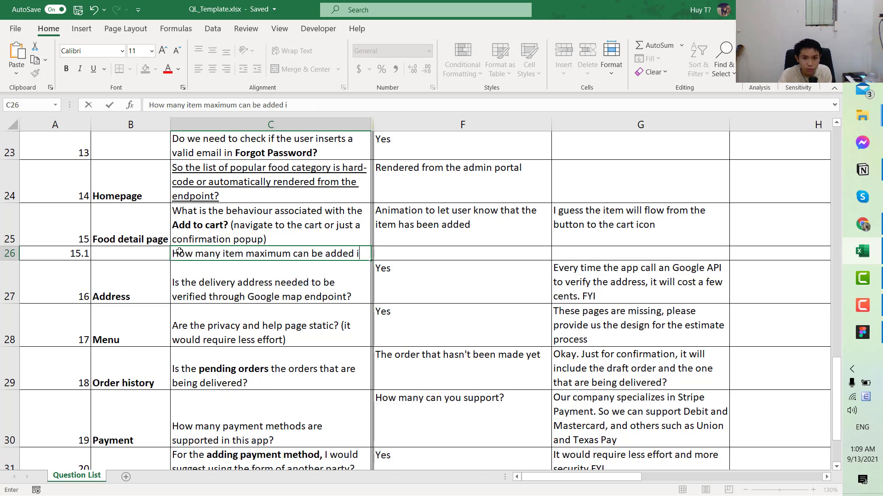
{"action": "type", "text": "the car"}
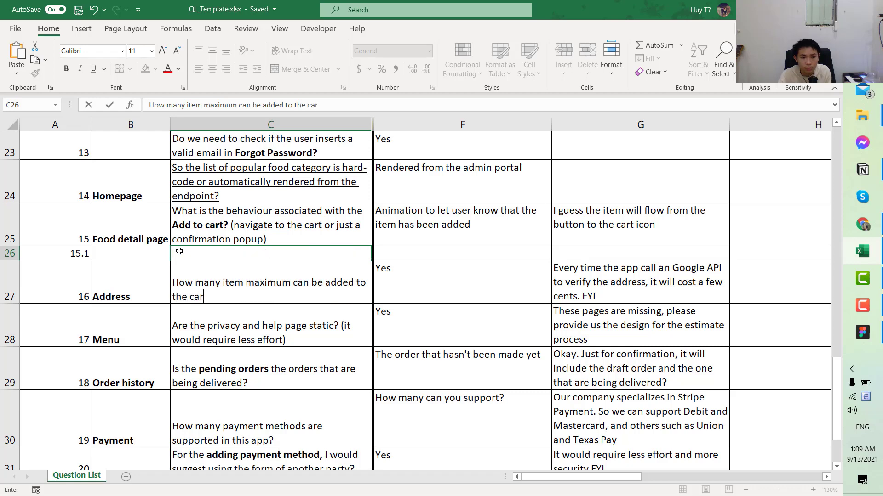
{"action": "key", "text": "BackSpace"}
{"action": "key", "text": "BackSpace"}
{"action": "type", "text": "t?"}
{"action": "key", "text": "ctrl+Return"}
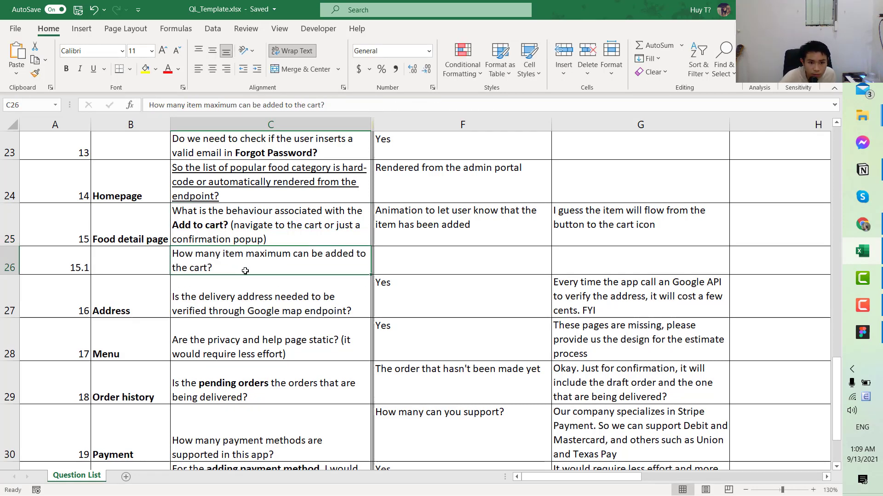
Replace it with 'Is there any rules regarding the number of items for an order?'.
{"action": "double_click", "coordinate": [245, 269]}
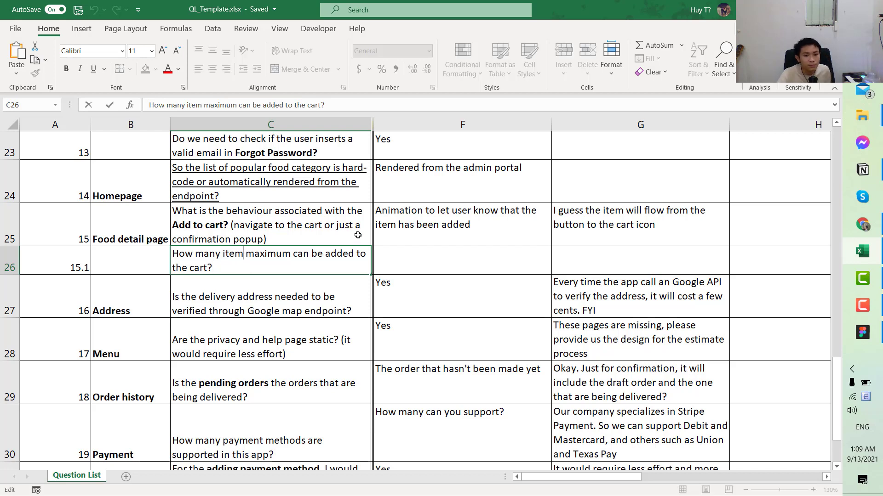
{"action": "key", "text": "BackSpace"}
{"action": "key", "text": "BackSpace"}
{"action": "key", "text": "BackSpace"}
{"action": "key", "text": "BackSpace"}
{"action": "key", "text": "ctrl+Return"}
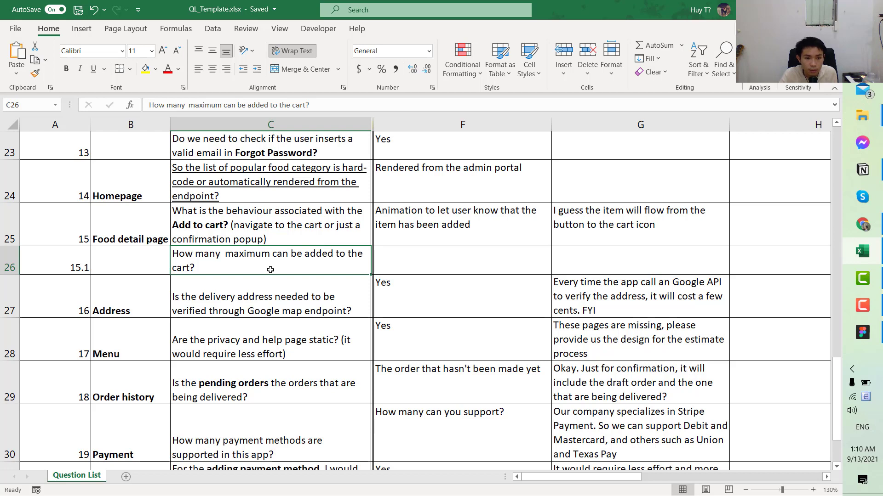
{"action": "type", "text": "Is there any ru"}
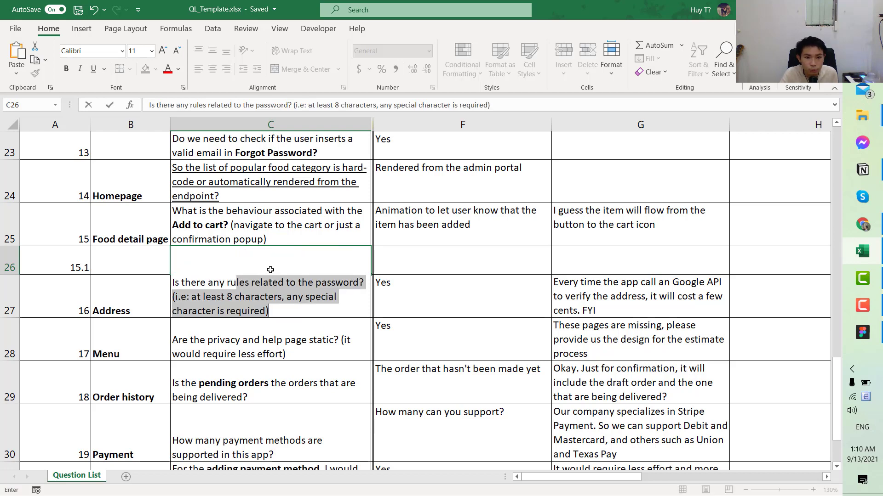
{"action": "type", "text": "les regar"}
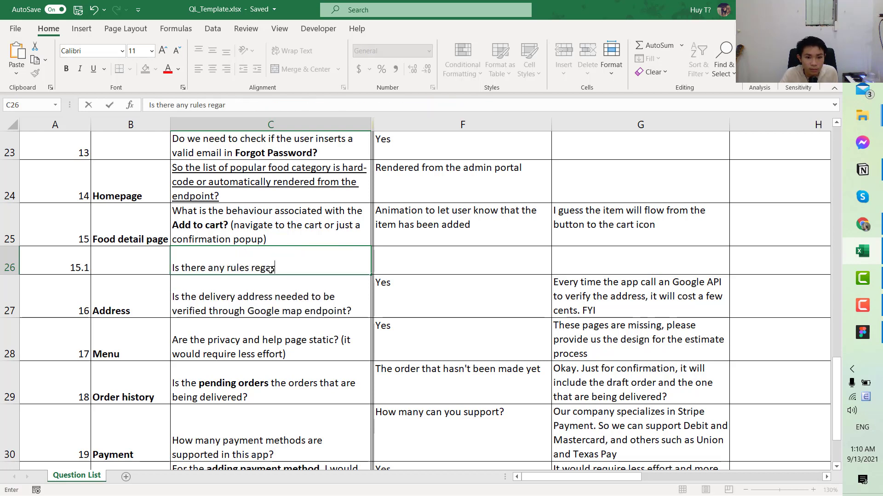
{"action": "type", "text": "ding the "}
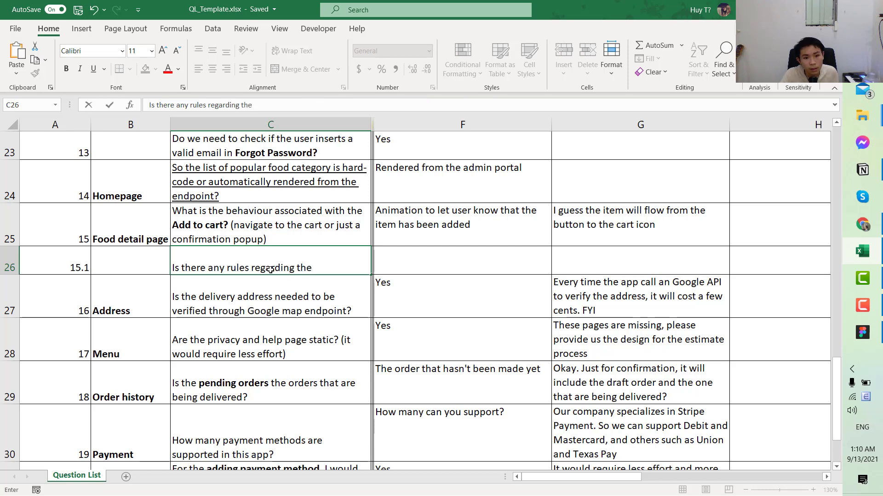
{"action": "type", "text": "number of it"}
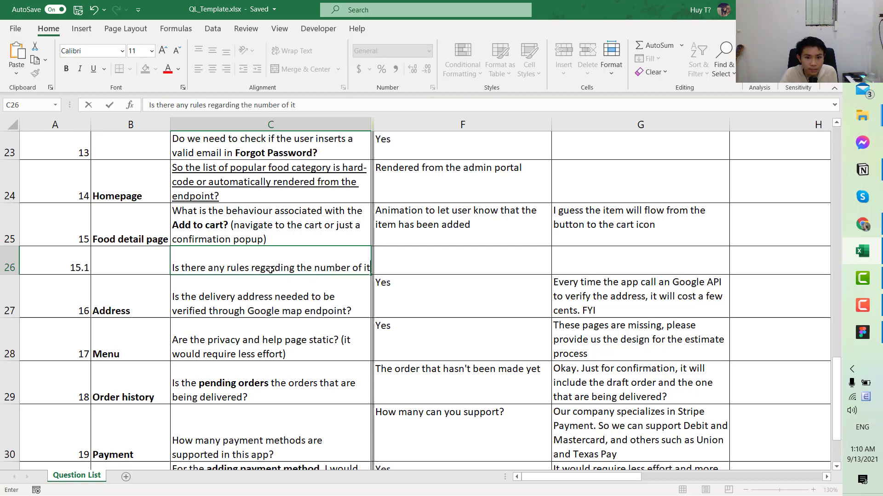
{"action": "type", "text": "ems for an order?"}
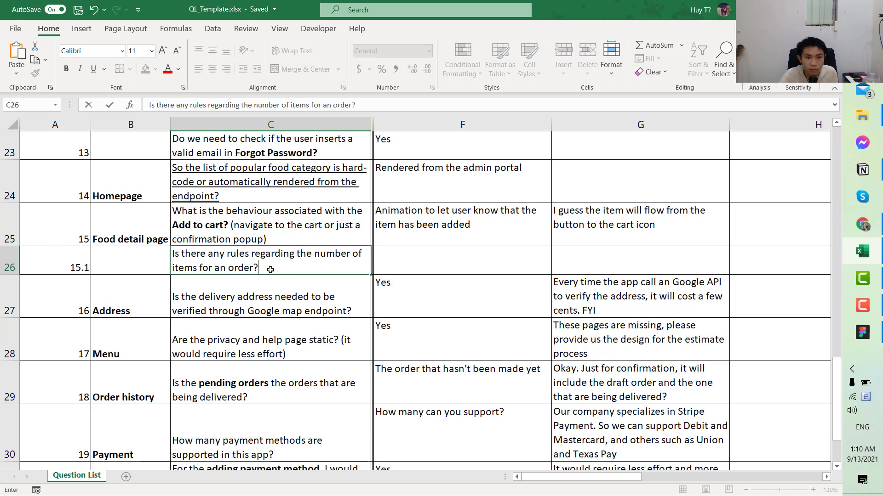
{"action": "key", "text": "Return"}
{"action": "key", "text": "Up"}
{"action": "key", "text": "Right"}
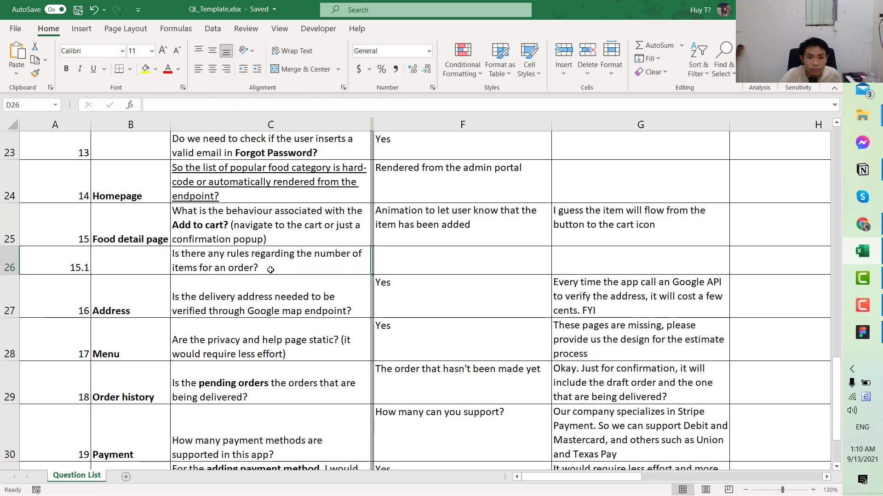
{"action": "key", "text": "Right"}
{"action": "key", "text": "Left"}
Write the row 26 note: for example, you can have from 0-99 hamburgers added.
{"action": "key", "text": "Right"}
{"action": "key", "text": "Right"}
{"action": "key", "text": "Right"}
{"action": "key", "text": "Right"}
{"action": "key", "text": "Right"}
{"action": "key", "text": "Right"}
{"action": "key", "text": "Right"}
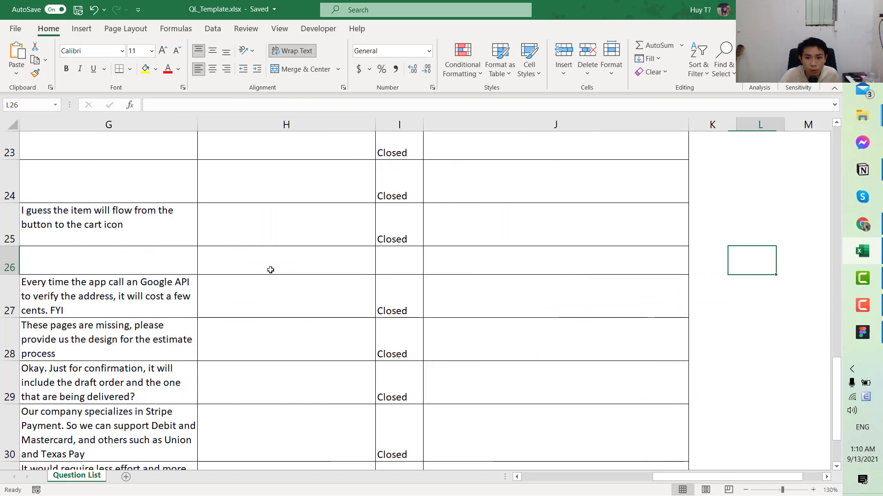
{"action": "key", "text": "Left"}
{"action": "key", "text": "Left"}
{"action": "type", "text": "For"}
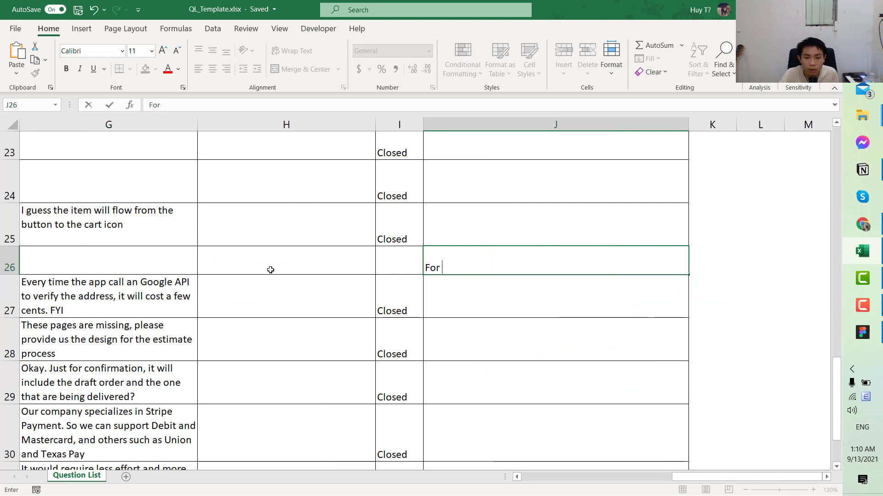
{"action": "type", "text": " ie. "}
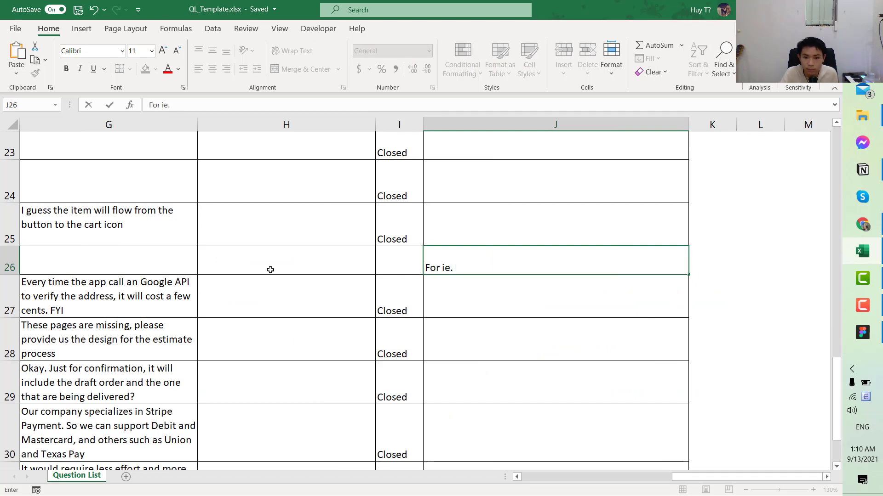
{"action": "type", "text": "You can have ma"}
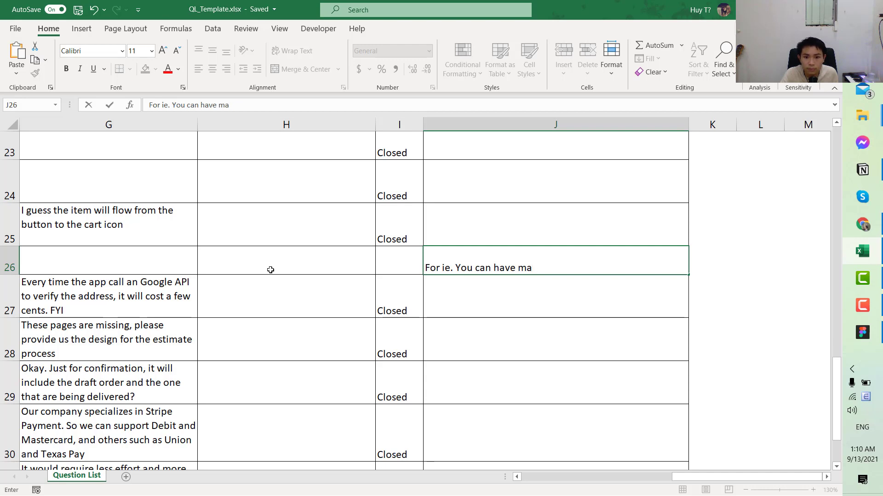
{"action": "type", "text": "xifrom 0-99"}
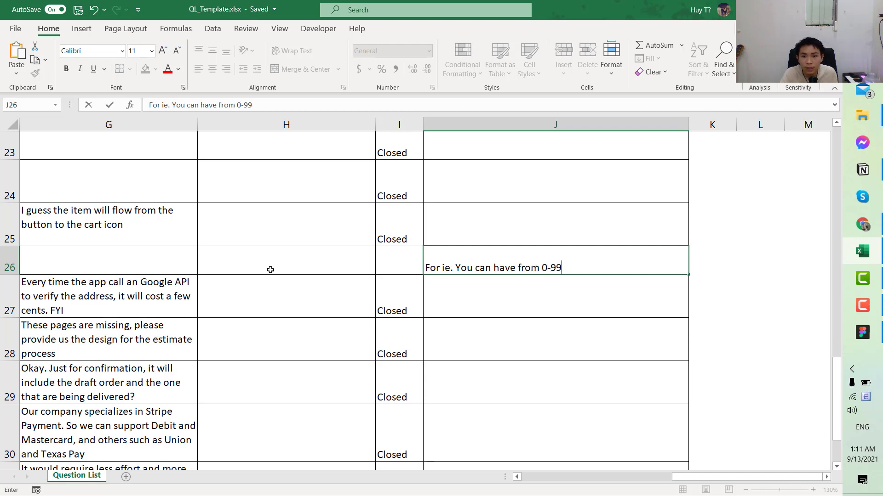
{"action": "type", "text": " ham"}
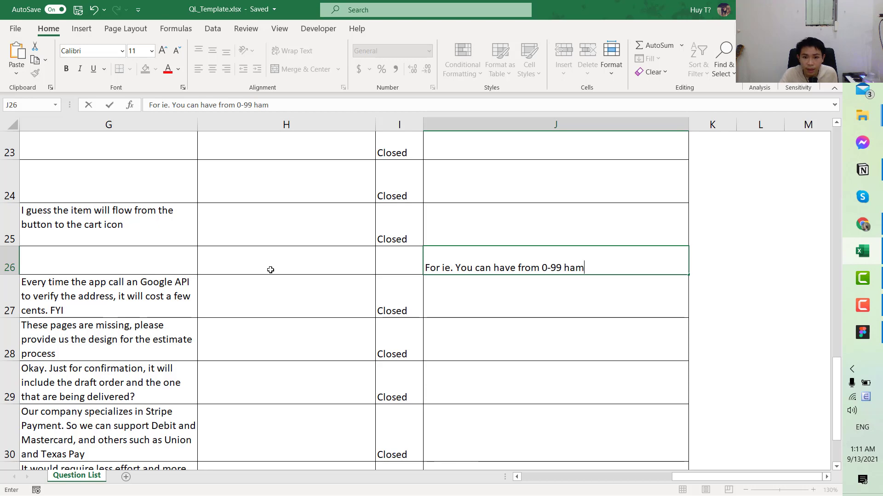
{"action": "type", "text": "burgers added to a car"}
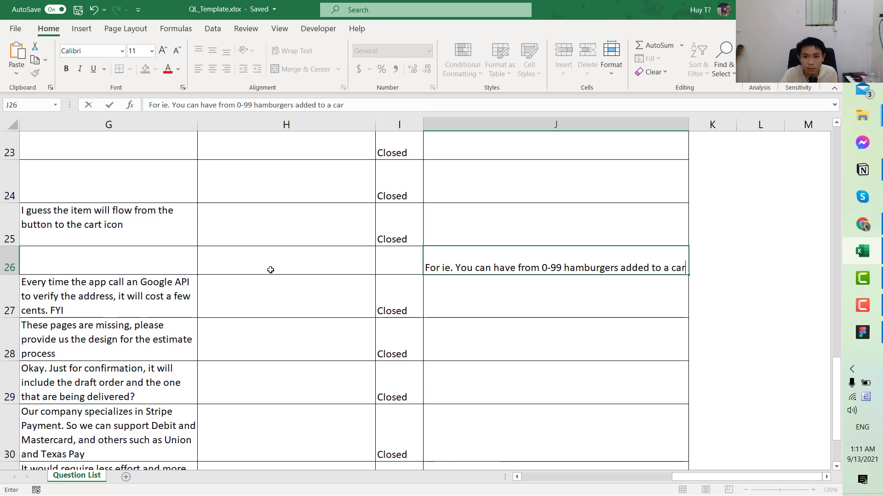
{"action": "key", "text": "Tab"}
{"action": "key", "text": "Home"}
{"action": "scroll", "coordinate": [187, 211], "scroll_direction": "down", "scroll_amount": 3}
Insert a blank row above question 20 and number it 19.1.
{"action": "scroll", "coordinate": [52, 276], "scroll_direction": "up", "scroll_amount": 1}
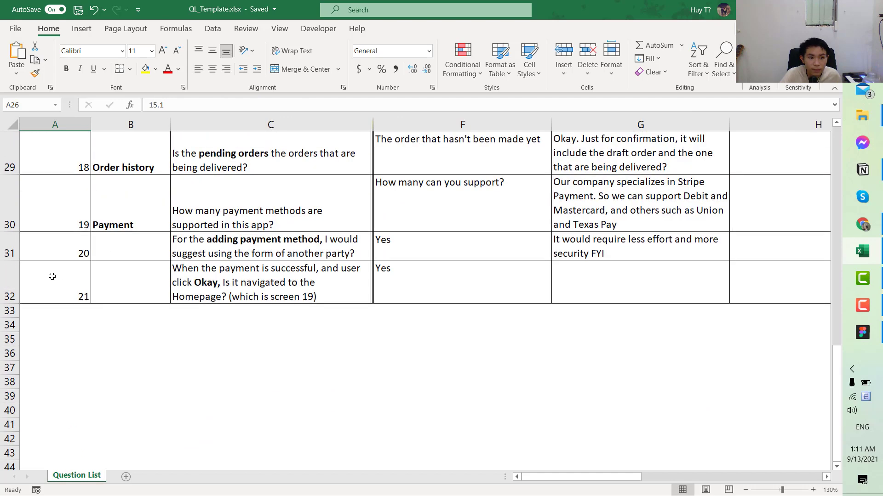
{"action": "right_click", "coordinate": [3, 258]}
{"action": "key", "text": "Escape"}
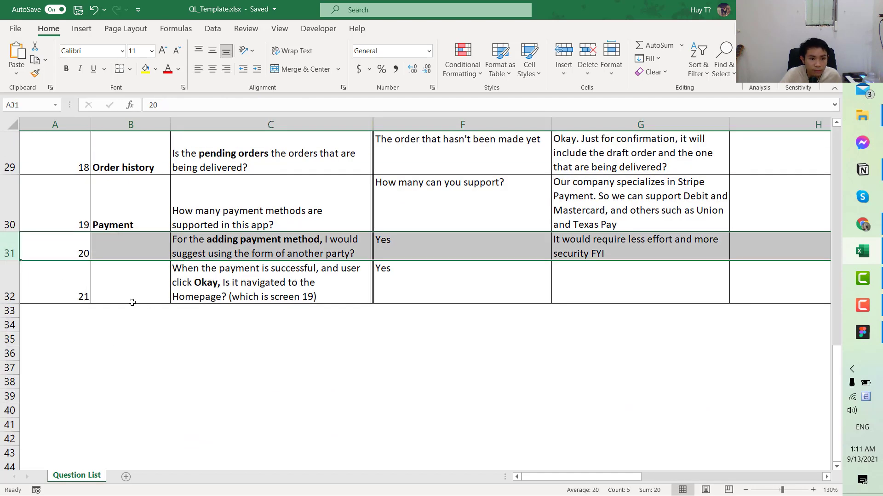
{"action": "left_click", "coordinate": [10, 285]}
{"action": "right_click", "coordinate": [9, 253]}
{"action": "key", "text": "ctrl+shift+plus"}
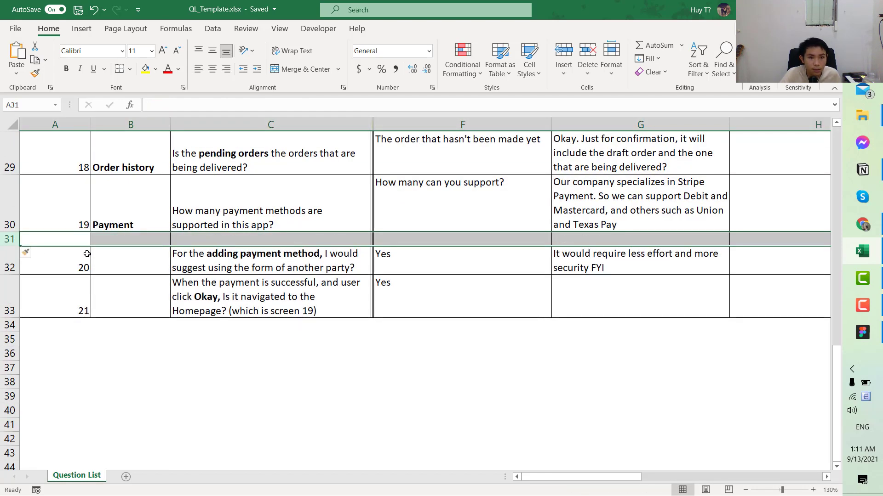
{"action": "left_click", "coordinate": [82, 241]}
{"action": "type", "text": "19."}
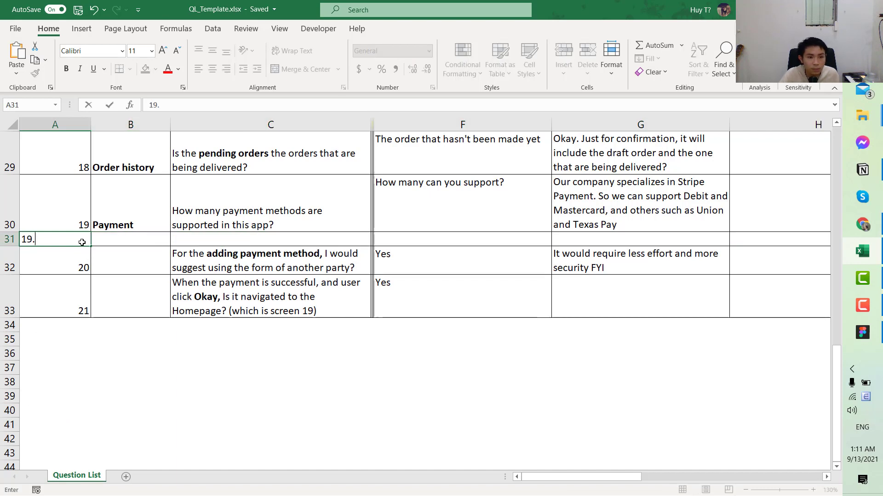
{"action": "type", "text": "1"}
{"action": "key", "text": "Tab"}
{"action": "key", "text": "Tab"}
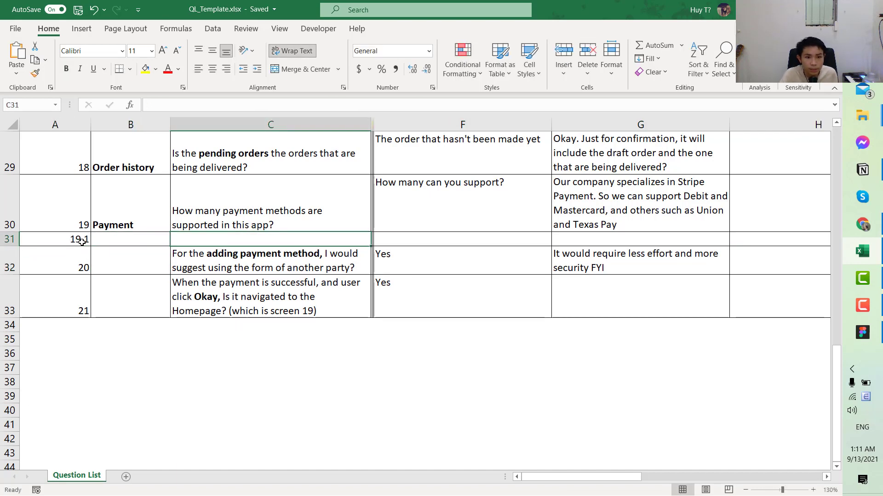
Begin question 19.1 about screen 24's cards, checking the payment screen in Figma.
{"action": "type", "text": "So the car"}
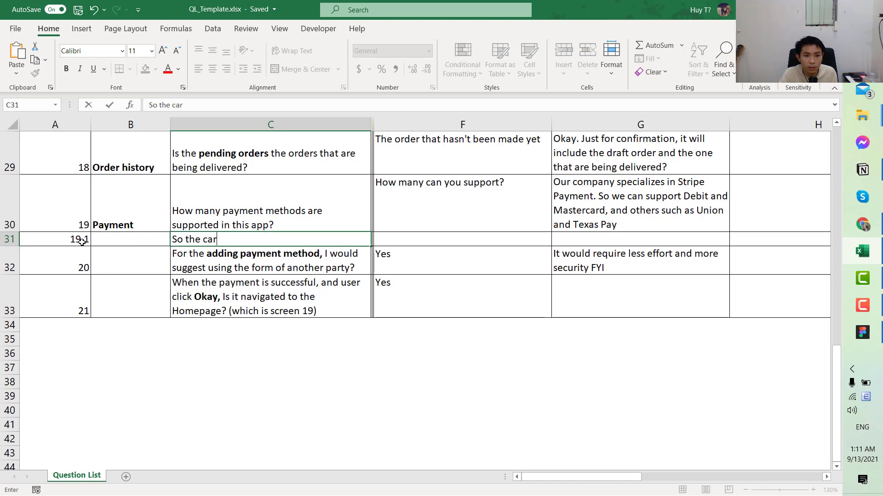
{"action": "type", "text": "d "}
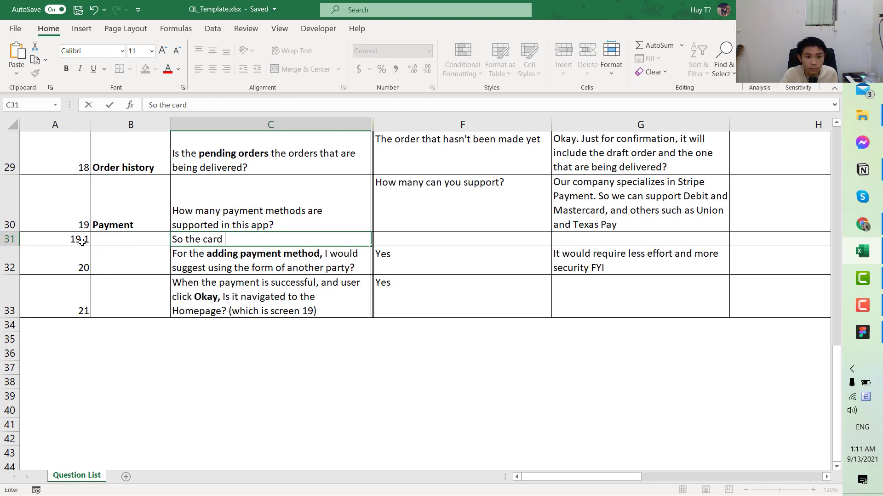
{"action": "type", "text": "s in the"}
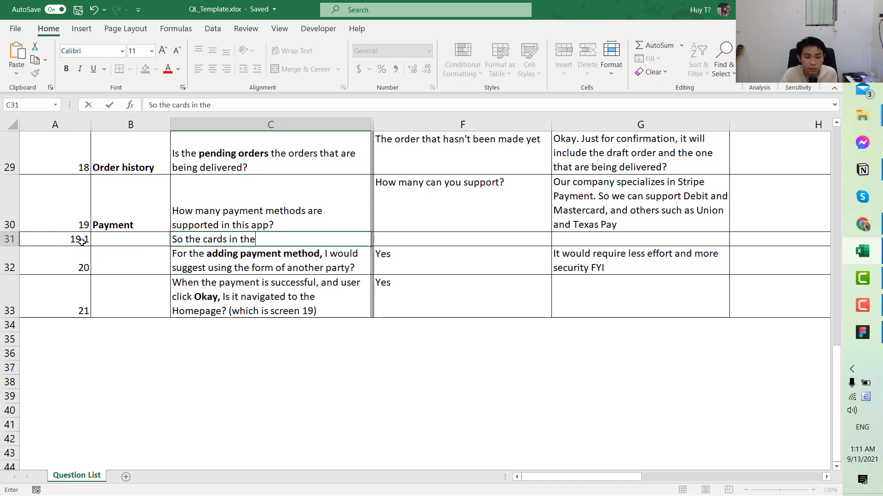
{"action": "type", "text": " screen"}
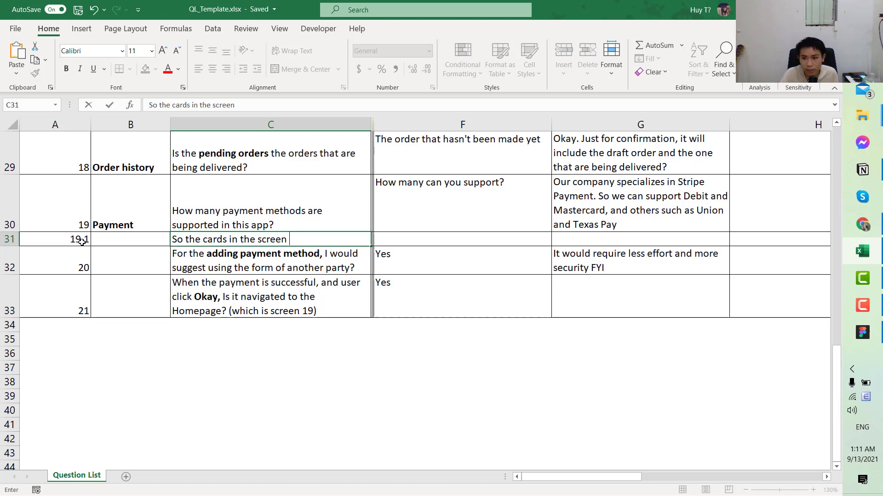
{"action": "key", "text": "alt+Tab"}
{"action": "scroll", "coordinate": [394, 261], "scroll_direction": "down", "scroll_amount": 5}
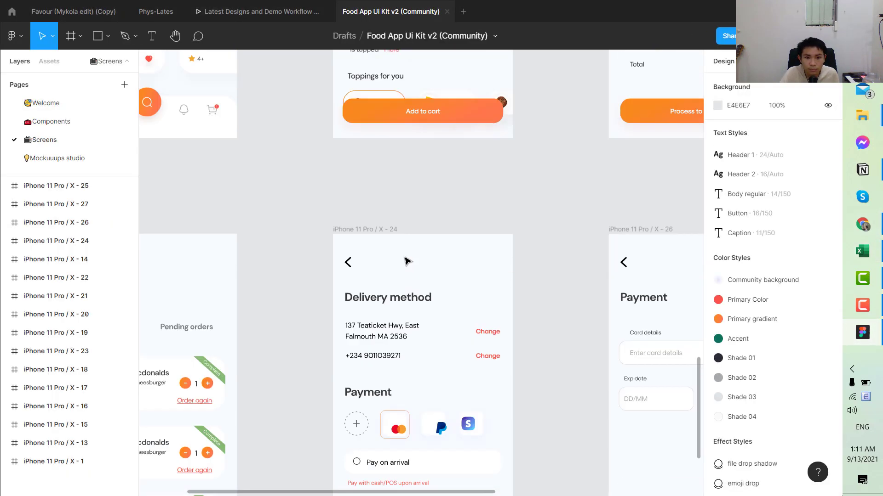
{"action": "key", "text": "alt+Tab"}
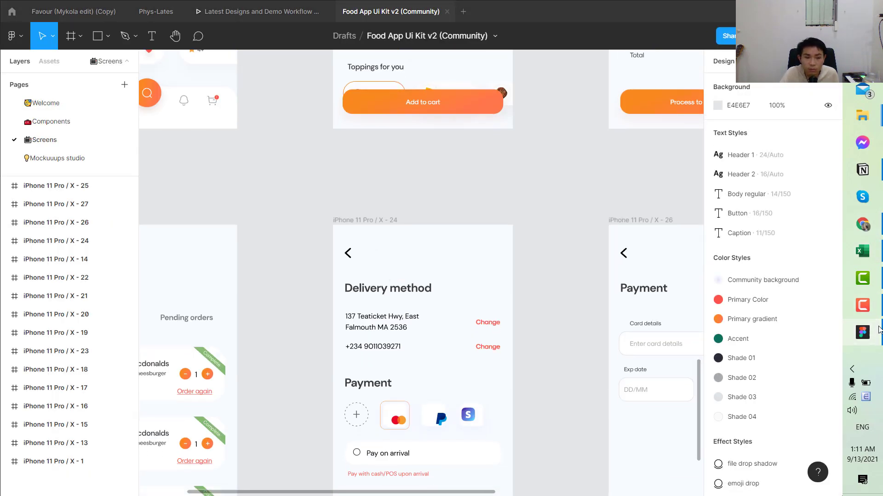
{"action": "type", "text": "24 are p"}
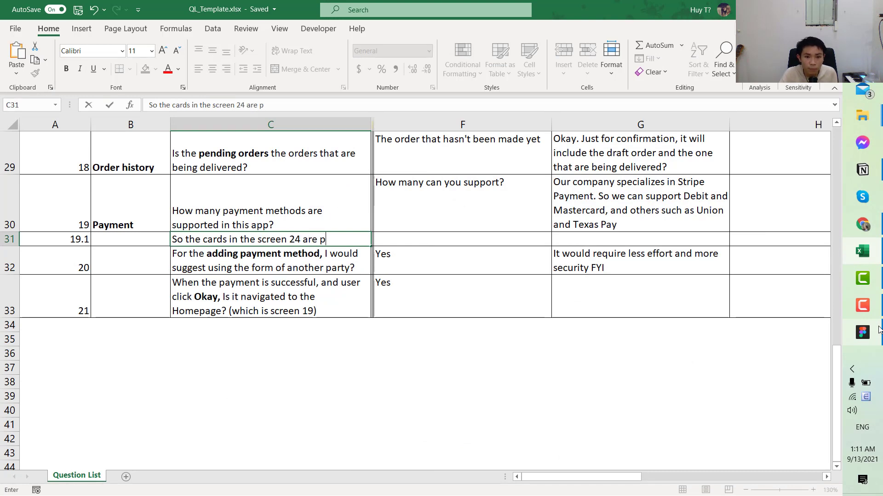
{"action": "type", "text": "re-added"}
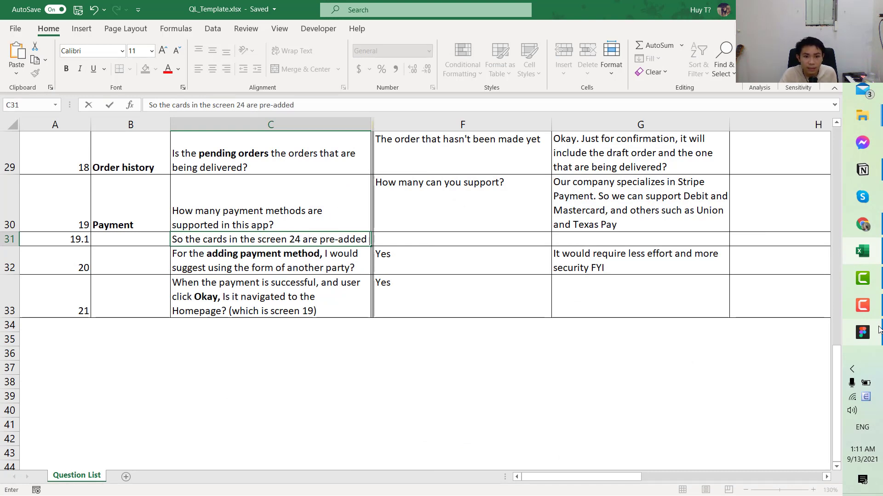
{"action": "type", "text": " an can be chose"}
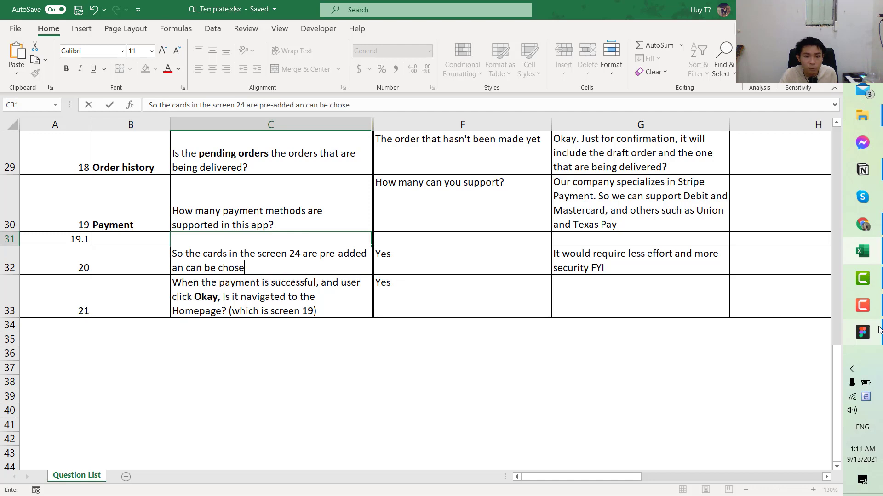
{"action": "type", "text": "n later for"}
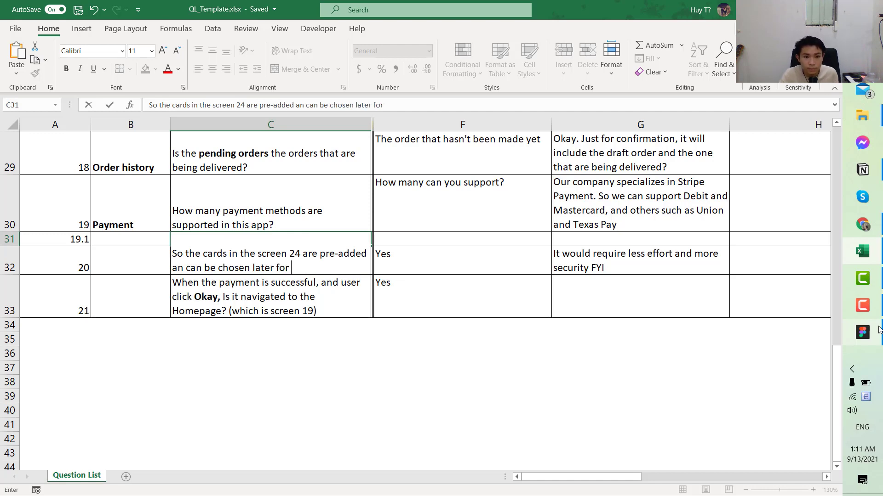
{"action": "type", "text": " pl"}
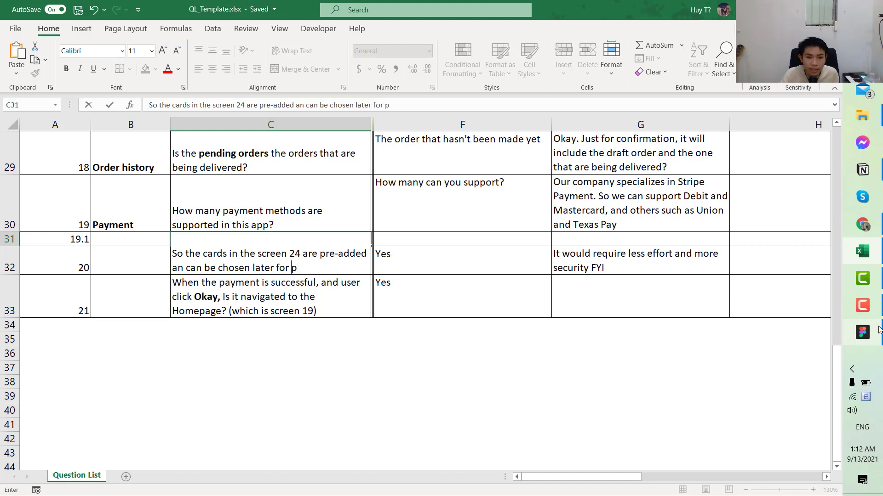
End question 19.1 with 'making a payment?' and set its status to Open.
{"action": "key", "text": "BackSpace"}
{"action": "type", "text": "making a payment"}
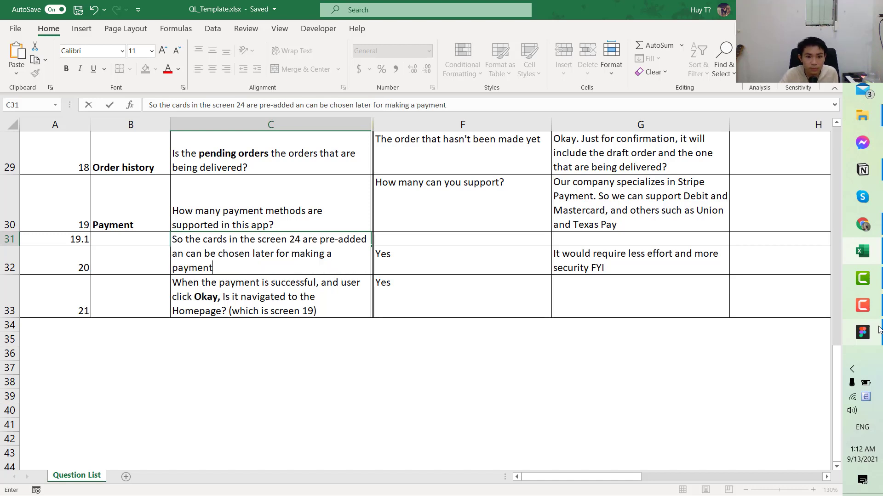
{"action": "type", "text": "?"}
{"action": "key", "text": "Return"}
{"action": "key", "text": "Up"}
{"action": "key", "text": "Right"}
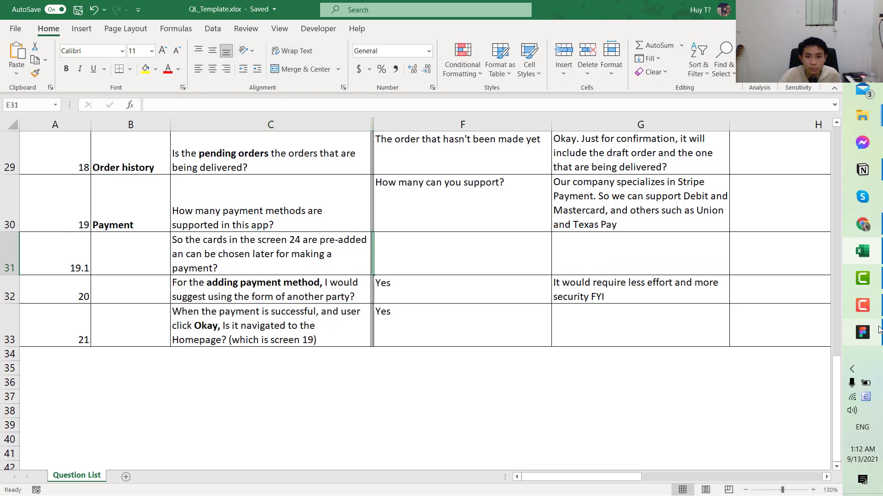
{"action": "key", "text": "Right"}
{"action": "key", "text": "Right"}
{"action": "key", "text": "Right"}
{"action": "key", "text": "Right"}
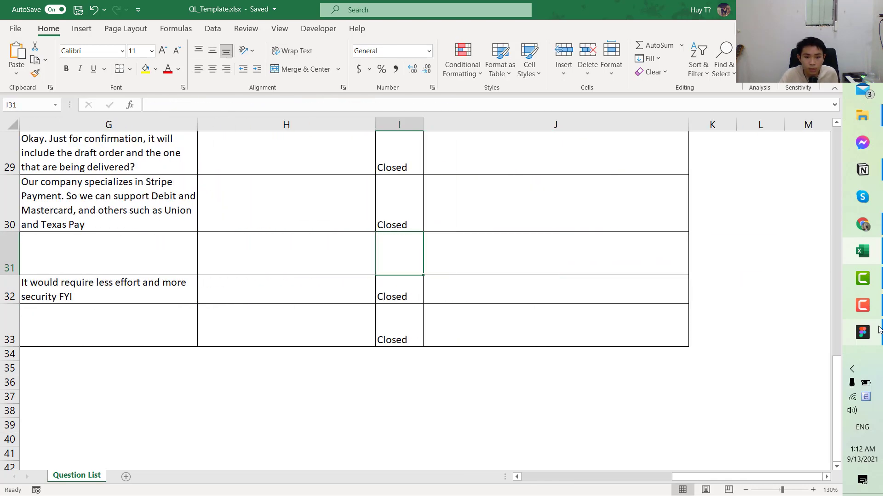
{"action": "type", "text": "Open"}
{"action": "key", "text": "Return"}
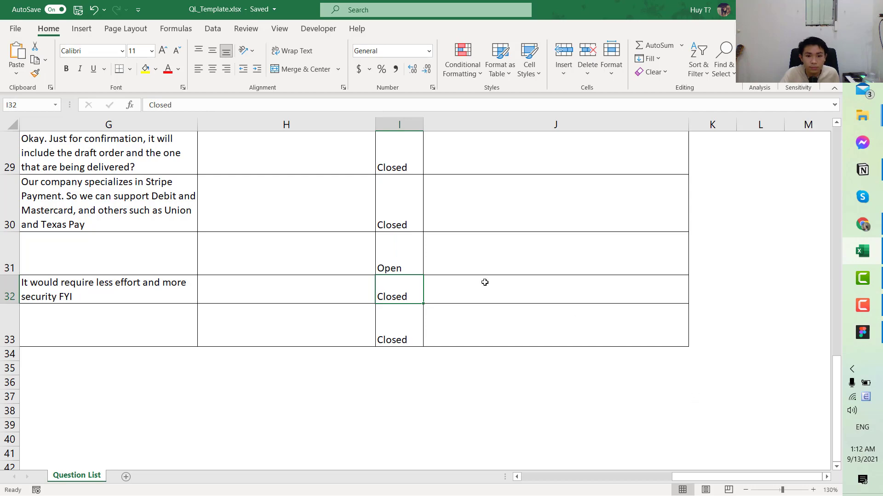
Change question 2's status to In-progress and widen the Status column to fit.
{"action": "scroll", "coordinate": [484, 283], "scroll_direction": "up", "scroll_amount": 6}
{"action": "scroll", "coordinate": [262, 298], "scroll_direction": "down", "scroll_amount": 1}
{"action": "scroll", "coordinate": [261, 299], "scroll_direction": "down", "scroll_amount": 2, "text": "ctrl"}
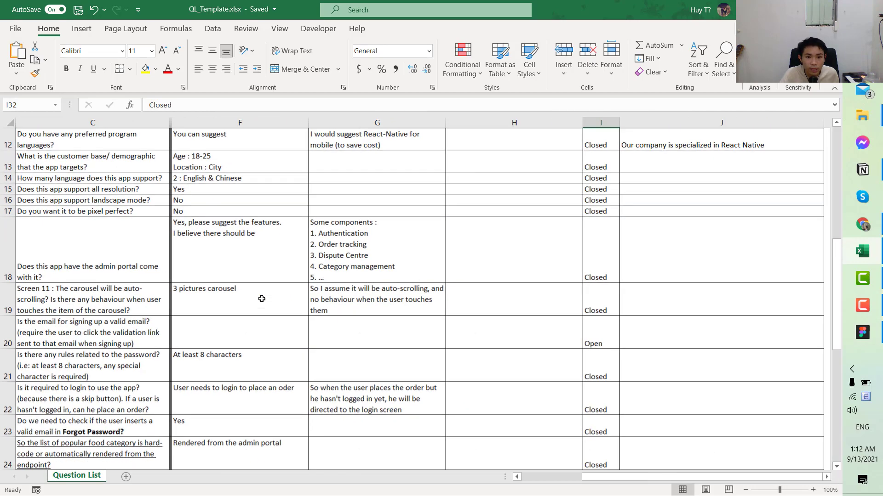
{"action": "scroll", "coordinate": [261, 299], "scroll_direction": "down", "scroll_amount": 5}
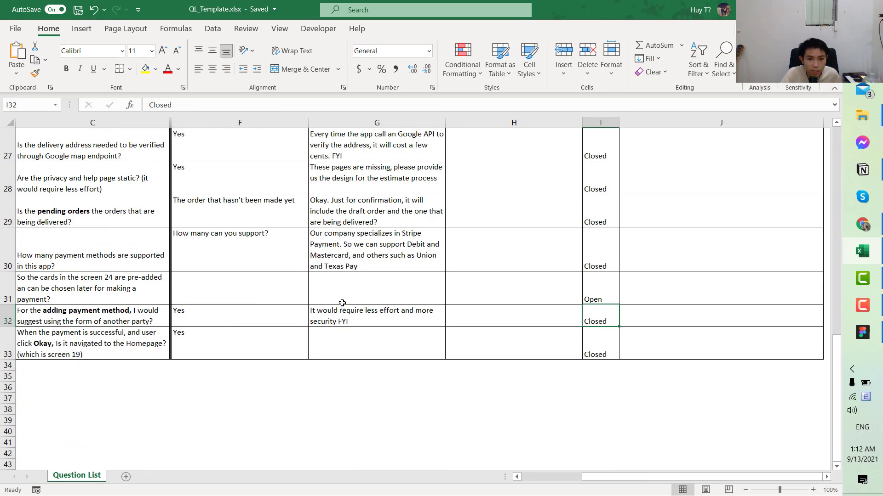
{"action": "scroll", "coordinate": [342, 303], "scroll_direction": "up", "scroll_amount": 9}
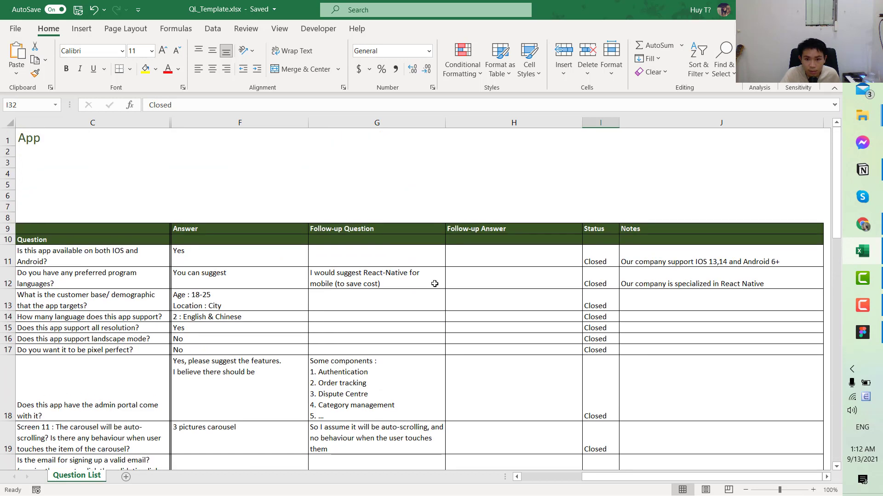
{"action": "left_click", "coordinate": [435, 283]}
{"action": "left_click", "coordinate": [590, 261]}
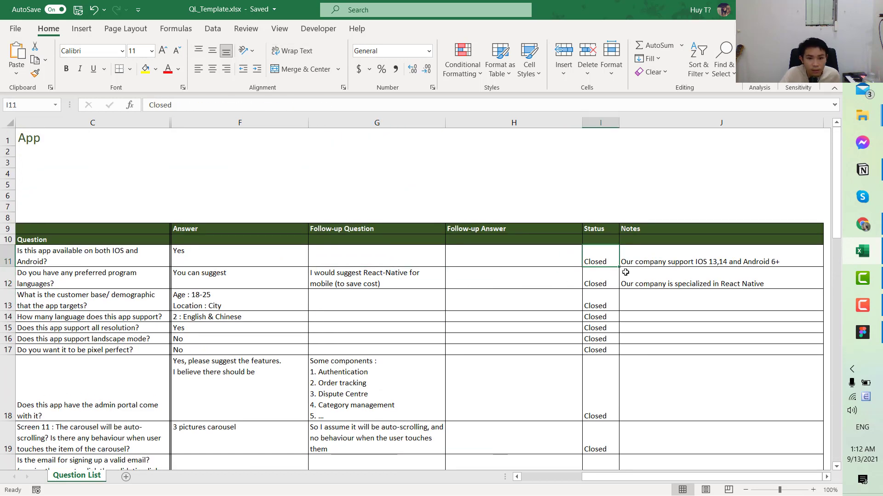
{"action": "left_click_drag", "start_coordinate": [315, 328], "coordinate": [27, 327]}
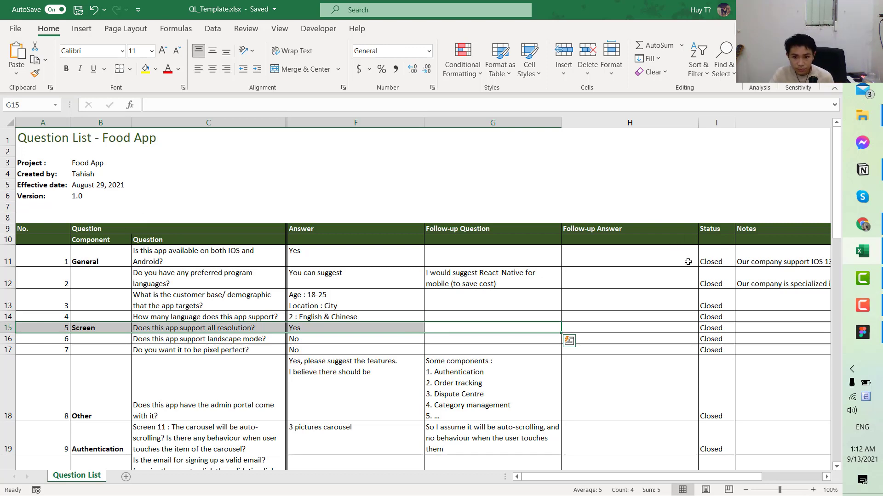
{"action": "left_click_drag", "start_coordinate": [469, 288], "coordinate": [499, 285]}
{"action": "left_click", "coordinate": [715, 279]}
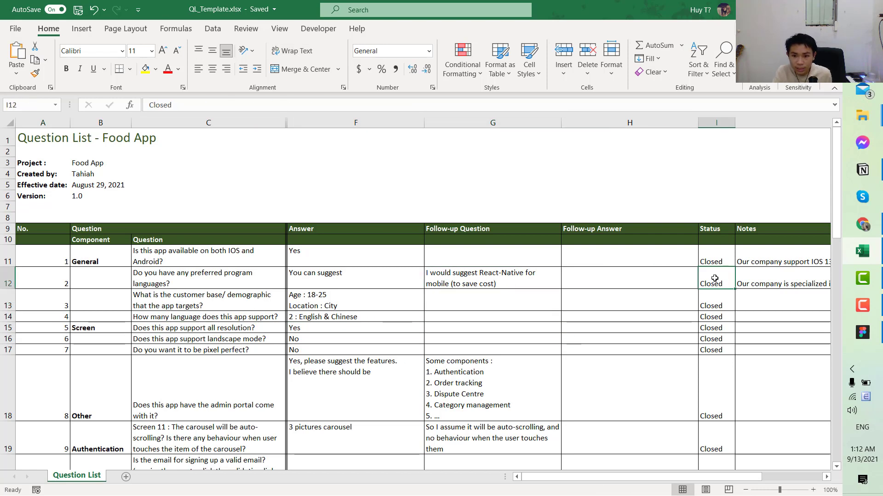
{"action": "type", "text": "Op"}
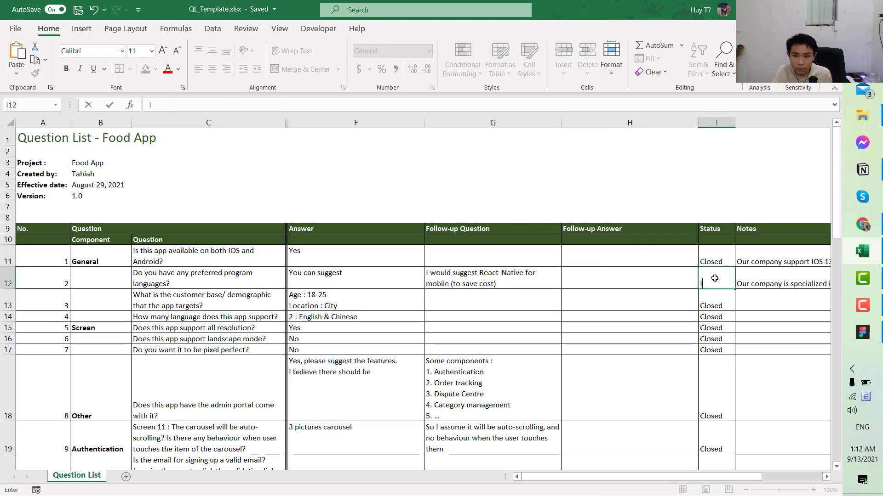
{"action": "type", "text": "In-progress"}
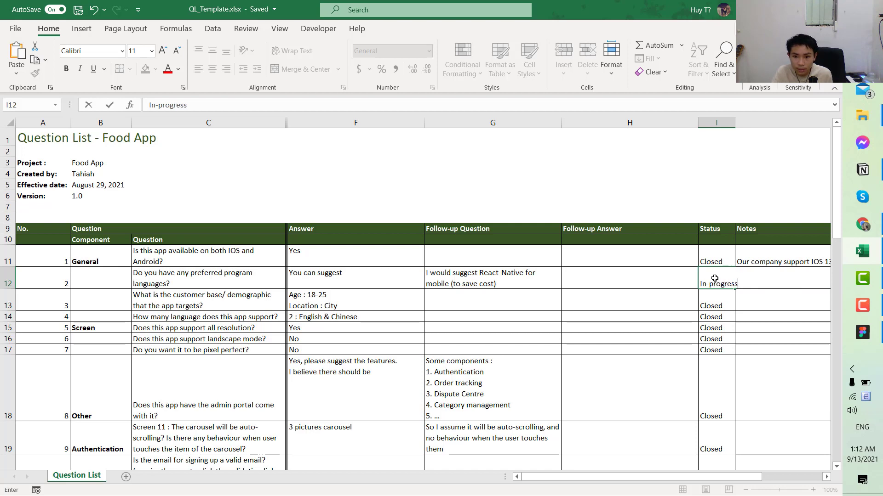
{"action": "key", "text": "Return"}
{"action": "left_click", "coordinate": [715, 278]}
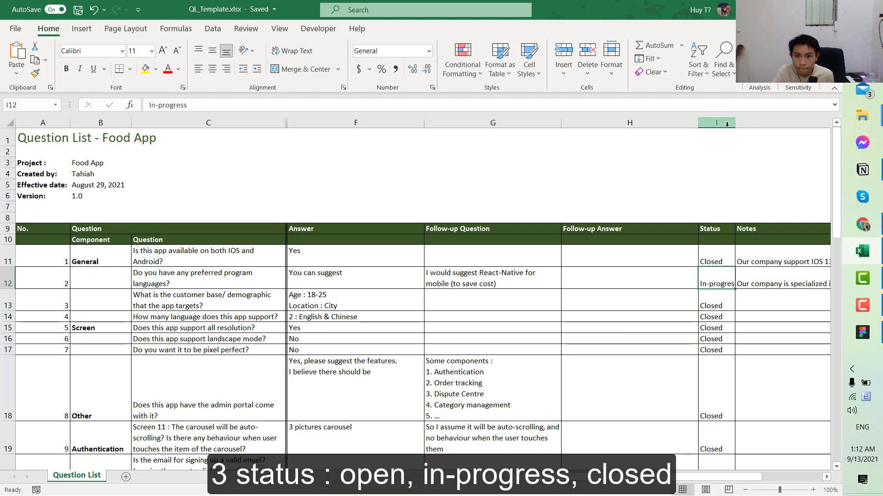
{"action": "left_click_drag", "start_coordinate": [734, 123], "coordinate": [738, 123]}
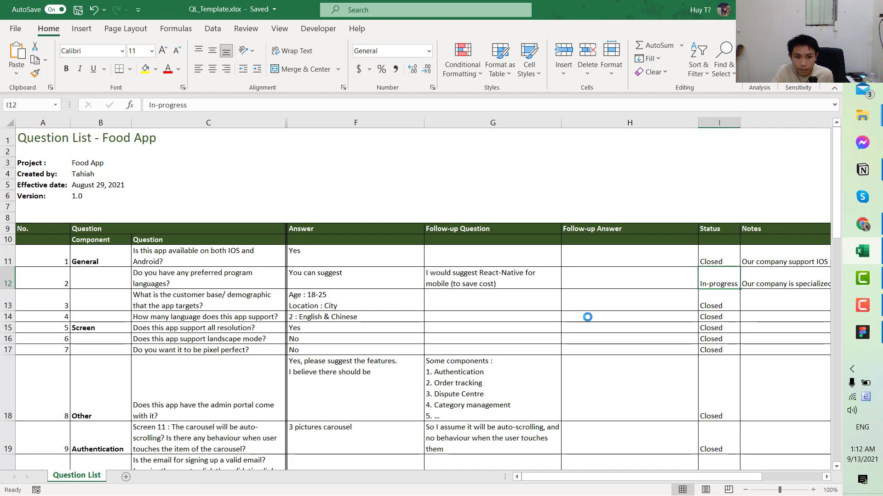
Paste In-progress as the status of questions 8, 9 and 12.
{"action": "key", "text": "ctrl+c"}
{"action": "key", "text": "Down"}
{"action": "key", "text": "Down"}
{"action": "key", "text": "Down"}
{"action": "key", "text": "Down"}
{"action": "key", "text": "Down"}
{"action": "key", "text": "Down"}
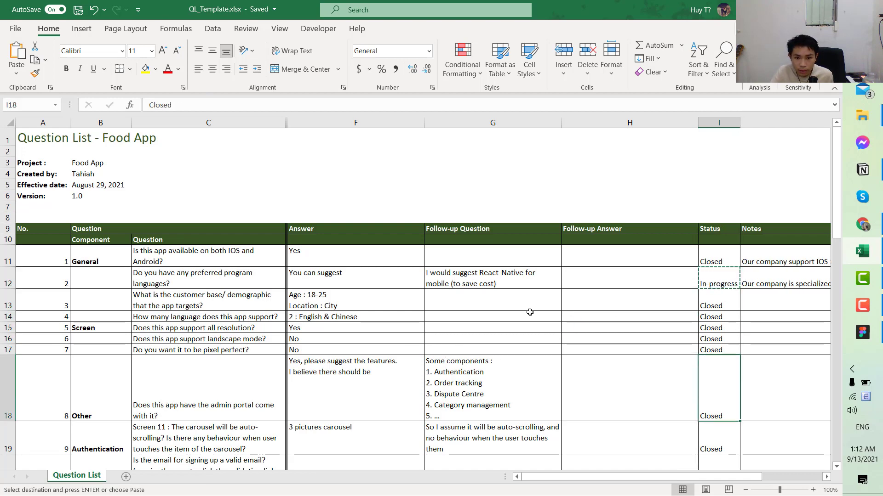
{"action": "key", "text": "Down"}
{"action": "key", "text": "Up"}
{"action": "key", "text": "ctrl+v"}
{"action": "key", "text": "Down"}
{"action": "key", "text": "Down"}
{"action": "key", "text": "Down"}
{"action": "key", "text": "Up"}
{"action": "key", "text": "Up"}
{"action": "key", "text": "Up"}
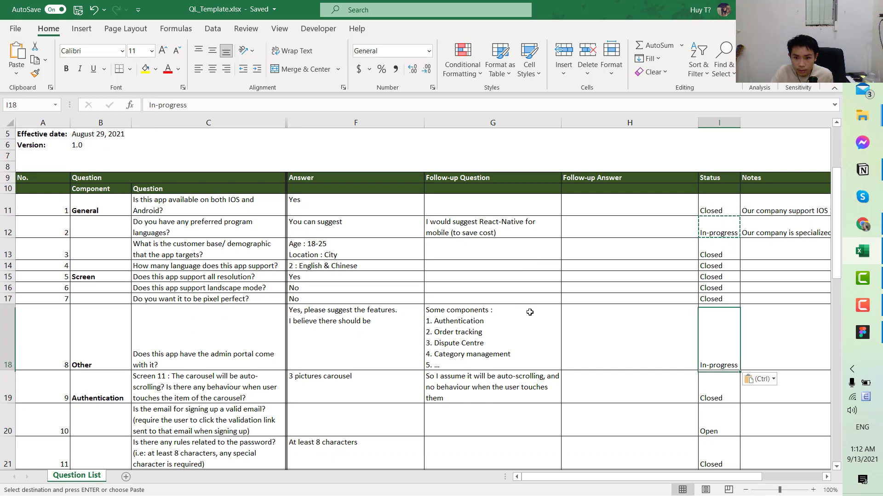
{"action": "key", "text": "Down"}
{"action": "key", "text": "ctrl+v"}
Paste In-progress as the status of questions 15 through 19.
{"action": "key", "text": "Down"}
{"action": "key", "text": "Down"}
{"action": "key", "text": "Down"}
{"action": "key", "text": "Down"}
{"action": "key", "text": "Down"}
{"action": "key", "text": "Down"}
{"action": "key", "text": "Up"}
{"action": "key", "text": "Up"}
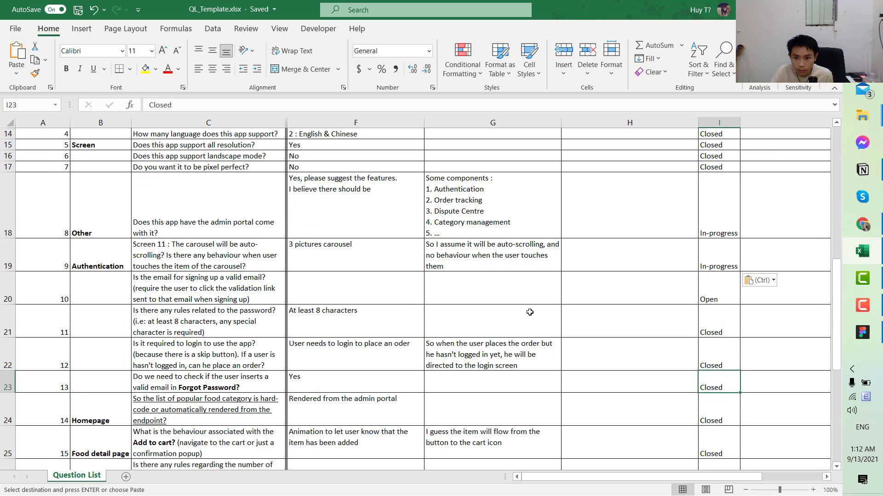
{"action": "key", "text": "Up"}
{"action": "key", "text": "ctrl+v"}
{"action": "key", "text": "Down"}
{"action": "key", "text": "Down"}
{"action": "key", "text": "Down"}
{"action": "key", "text": "Down"}
{"action": "key", "text": "Up"}
{"action": "key", "text": "ctrl+v"}
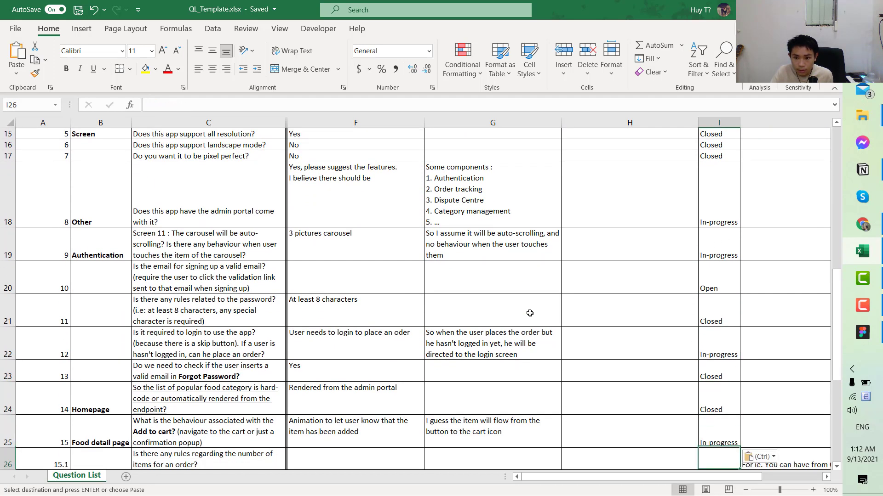
{"action": "key", "text": "Down"}
{"action": "key", "text": "Down"}
{"action": "key", "text": "Down"}
{"action": "key", "text": "Down"}
{"action": "key", "text": "Down"}
{"action": "key", "text": "Down"}
{"action": "key", "text": "Up"}
{"action": "key", "text": "Up"}
{"action": "key", "text": "Up"}
{"action": "key", "text": "Up"}
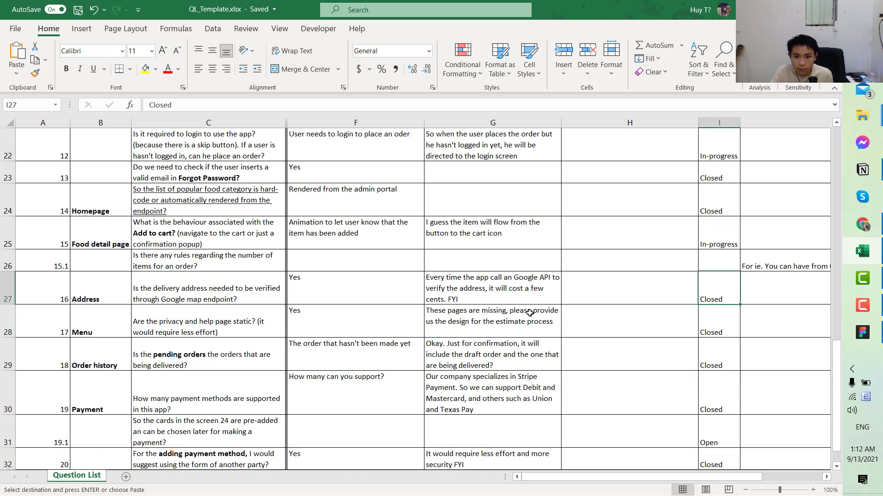
{"action": "key", "text": "ctrl+v"}
{"action": "key", "text": "Down"}
{"action": "key", "text": "ctrl+v"}
{"action": "key", "text": "Down"}
{"action": "key", "text": "Down"}
{"action": "key", "text": "Down"}
{"action": "key", "text": "Down"}
{"action": "key", "text": "Down"}
{"action": "key", "text": "ctrl+v"}
{"action": "key", "text": "Up"}
{"action": "key", "text": "Up"}
{"action": "key", "text": "Up"}
{"action": "key", "text": "Up"}
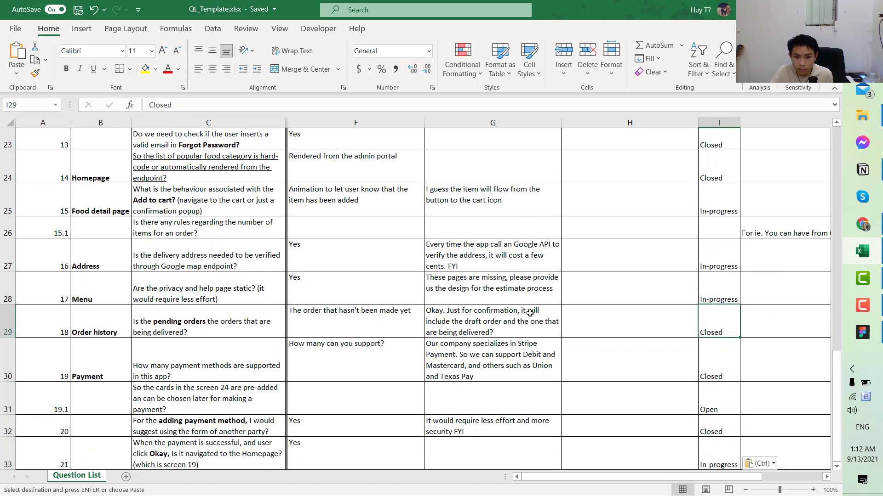
{"action": "key", "text": "ctrl+v"}
{"action": "key", "text": "Down"}
{"action": "key", "text": "ctrl+v"}
{"action": "key", "text": "Down"}
{"action": "key", "text": "Down"}
{"action": "key", "text": "Down"}
{"action": "key", "text": "Down"}
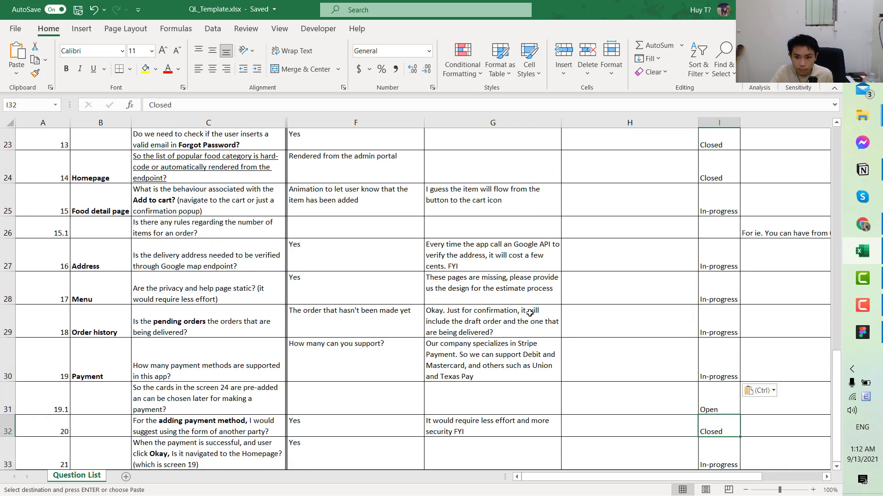
{"action": "key", "text": "Up"}
{"action": "key", "text": "Up"}
Set question 21's status to Closed.
{"action": "key", "text": "ctrl"}
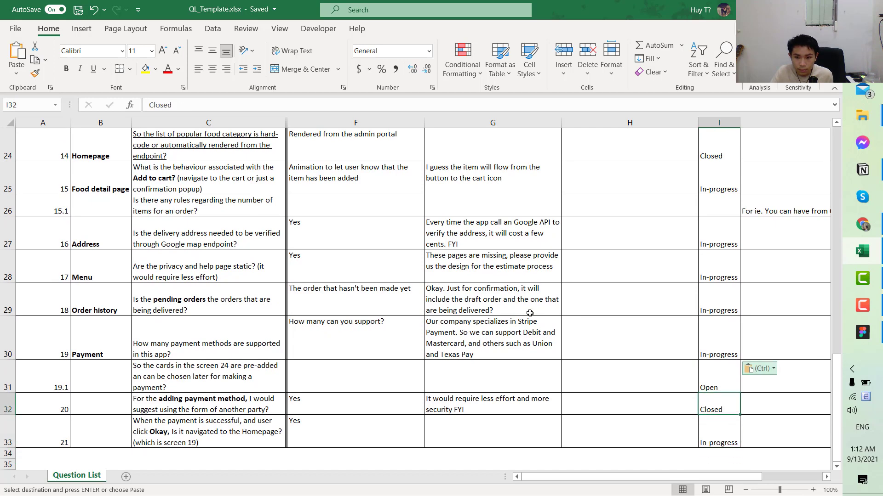
{"action": "key", "text": "Left"}
{"action": "key", "text": "Left"}
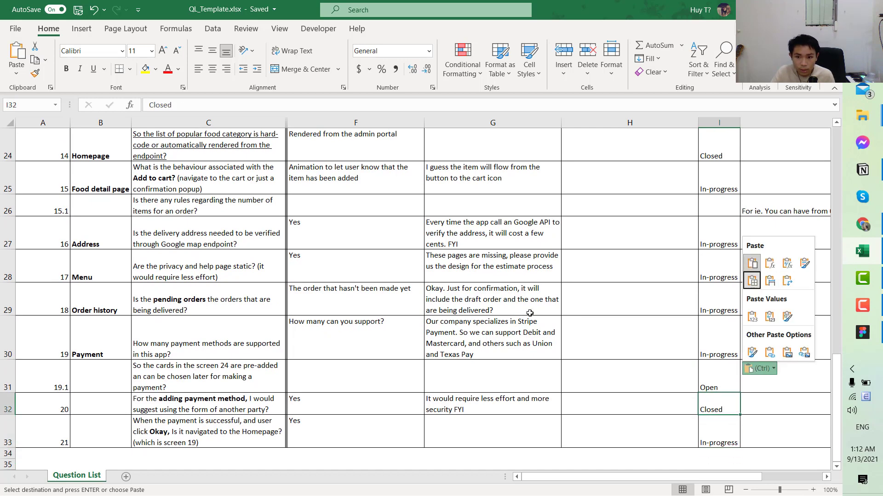
{"action": "key", "text": "Escape"}
{"action": "left_click", "coordinate": [470, 407]}
{"action": "key", "text": "Right"}
{"action": "key", "text": "Right"}
{"action": "key", "text": "Right"}
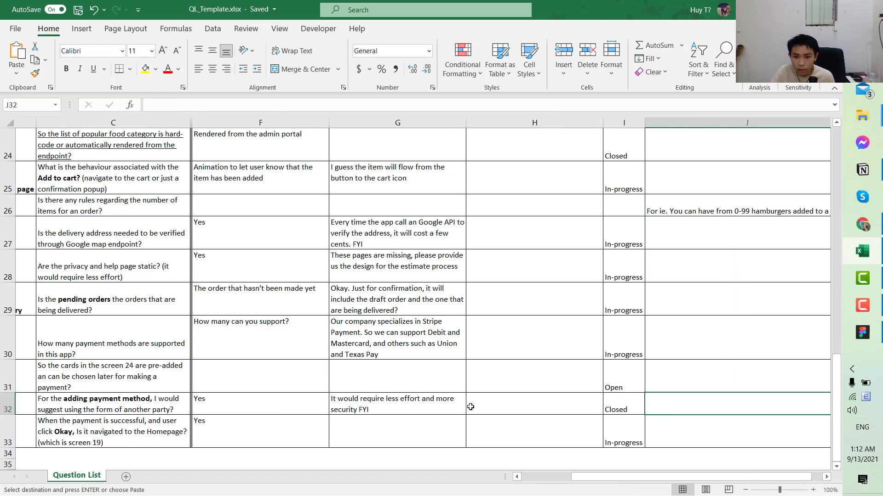
{"action": "key", "text": "Left"}
{"action": "key", "text": "Down"}
{"action": "key", "text": "Left"}
{"action": "key", "text": "Left"}
{"action": "key", "text": "Left"}
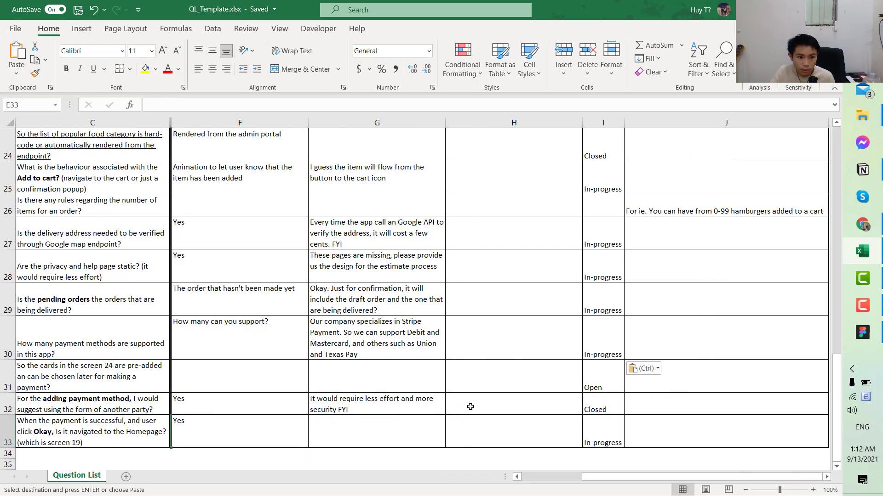
{"action": "key", "text": "Left"}
{"action": "key", "text": "Left"}
{"action": "key", "text": "Right"}
{"action": "key", "text": "Right"}
{"action": "key", "text": "Right"}
{"action": "key", "text": "Right"}
{"action": "key", "text": "Right"}
{"action": "key", "text": "Right"}
{"action": "key", "text": "Left"}
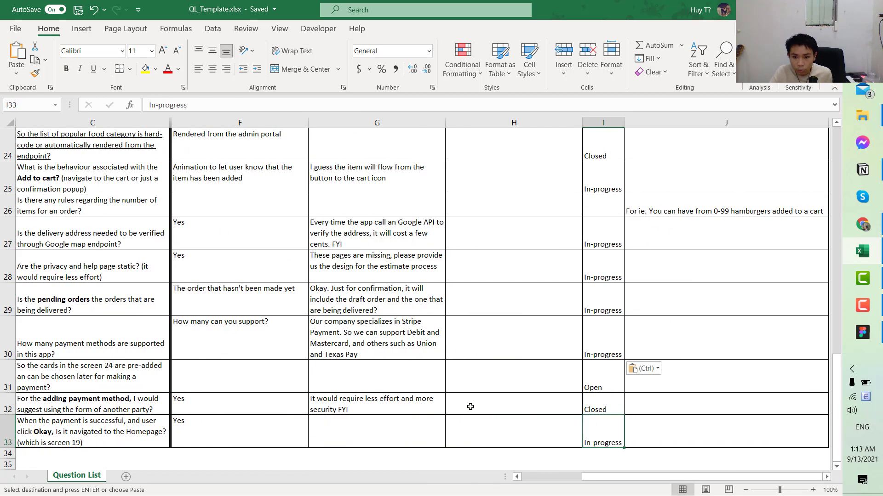
{"action": "type", "text": "Closed"}
{"action": "key", "text": "Return"}
Move back to the question number column, landing on question 12.
{"action": "key", "text": "Up"}
{"action": "key", "text": "Up"}
{"action": "key", "text": "Up"}
{"action": "key", "text": "Up"}
{"action": "key", "text": "Up"}
{"action": "key", "text": "Up"}
{"action": "key", "text": "Up"}
{"action": "key", "text": "Up"}
{"action": "key", "text": "Up"}
{"action": "key", "text": "Up"}
{"action": "key", "text": "Up"}
{"action": "key", "text": "Up"}
{"action": "key", "text": "Up"}
{"action": "key", "text": "Up"}
{"action": "key", "text": "Up"}
{"action": "key", "text": "Up"}
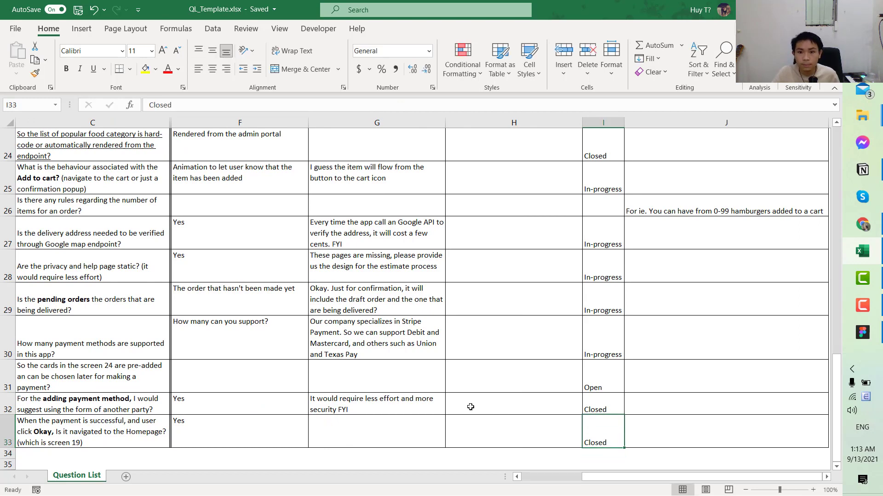
{"action": "key", "text": "Down"}
{"action": "key", "text": "Down"}
{"action": "key", "text": "Down"}
{"action": "key", "text": "Down"}
{"action": "key", "text": "Down"}
{"action": "key", "text": "Down"}
{"action": "key", "text": "Left"}
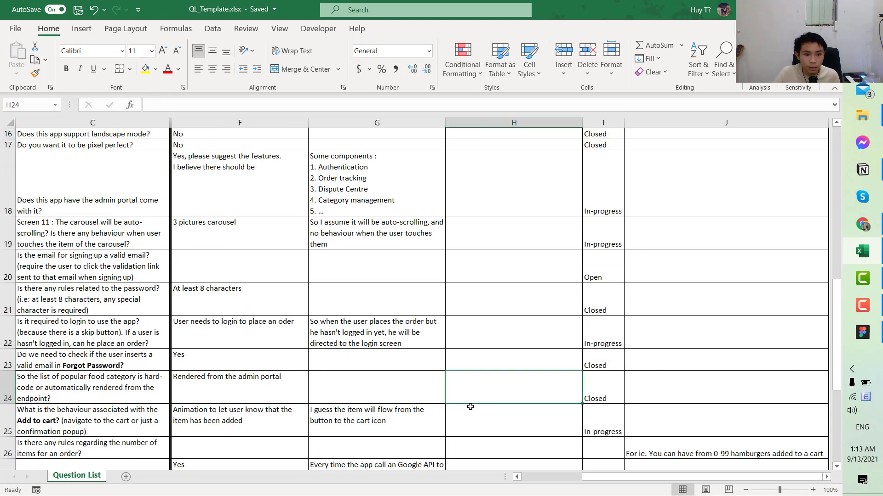
{"action": "key", "text": "Home"}
{"action": "key", "text": "Up"}
{"action": "key", "text": "Up"}
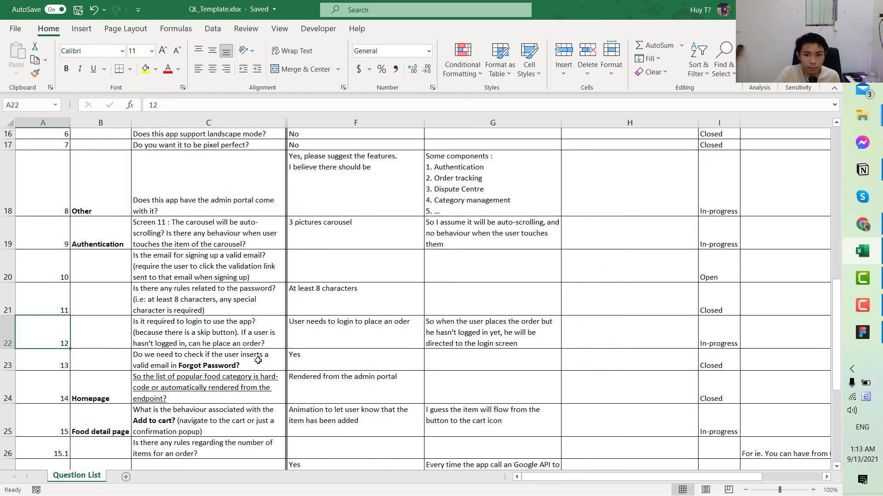
Scroll down to the last question, then back up to the top of the list.
{"action": "scroll", "coordinate": [464, 303], "scroll_direction": "down", "scroll_amount": 1}
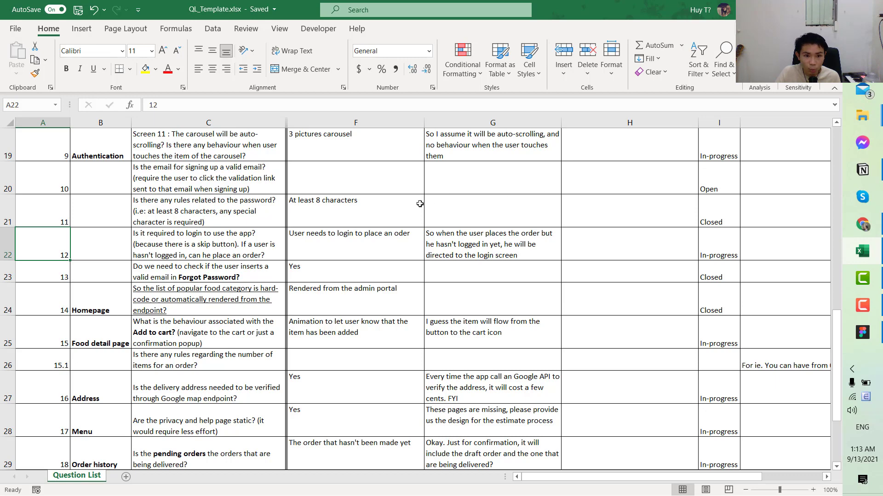
{"action": "scroll", "coordinate": [216, 271], "scroll_direction": "down", "scroll_amount": 2}
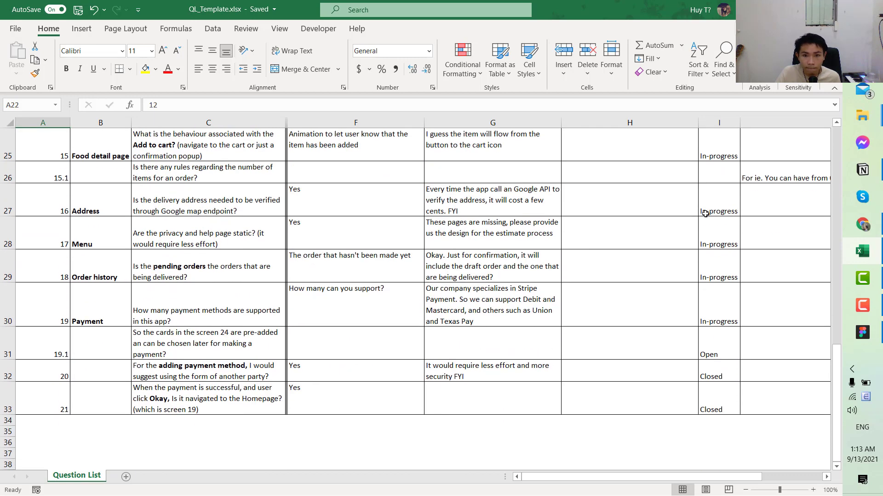
{"action": "scroll", "coordinate": [284, 271], "scroll_direction": "up", "scroll_amount": 8}
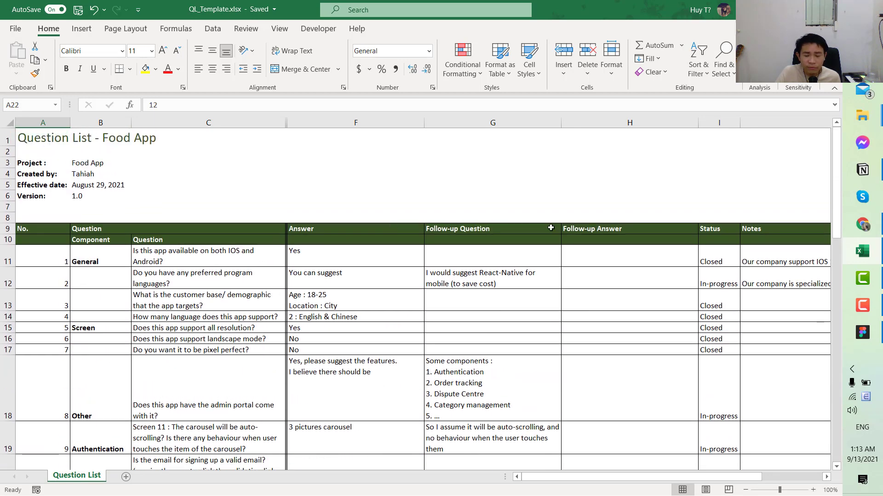
Hide the rows of closed questions 3 to 7.
{"action": "left_click_drag", "start_coordinate": [8, 301], "coordinate": [9, 350]}
{"action": "right_click", "coordinate": [9, 350]}
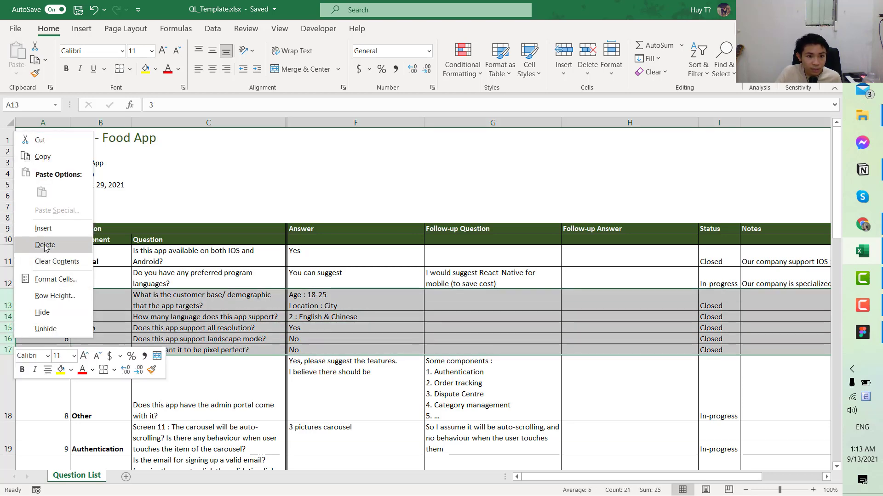
{"action": "left_click", "coordinate": [46, 312]}
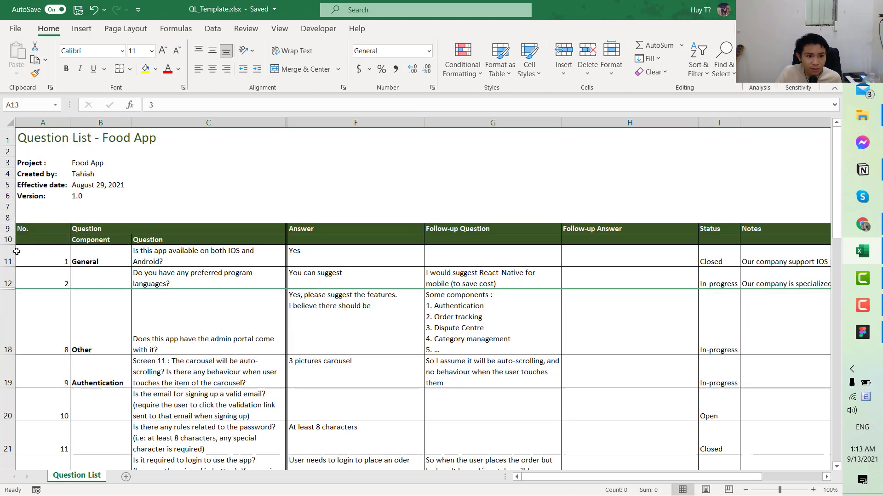
{"action": "left_click", "coordinate": [2, 255]}
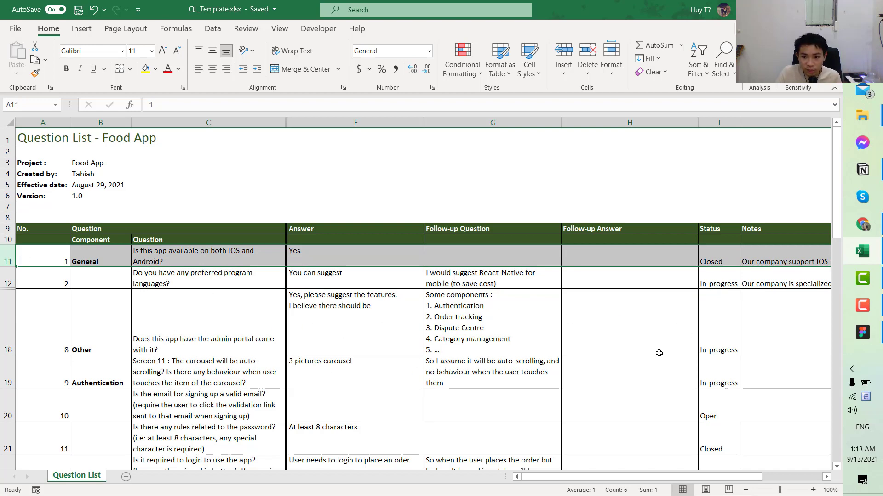
Hide the row of closed question 11.
{"action": "scroll", "coordinate": [658, 353], "scroll_direction": "down", "scroll_amount": 2}
{"action": "scroll", "coordinate": [697, 320], "scroll_direction": "down", "scroll_amount": 1}
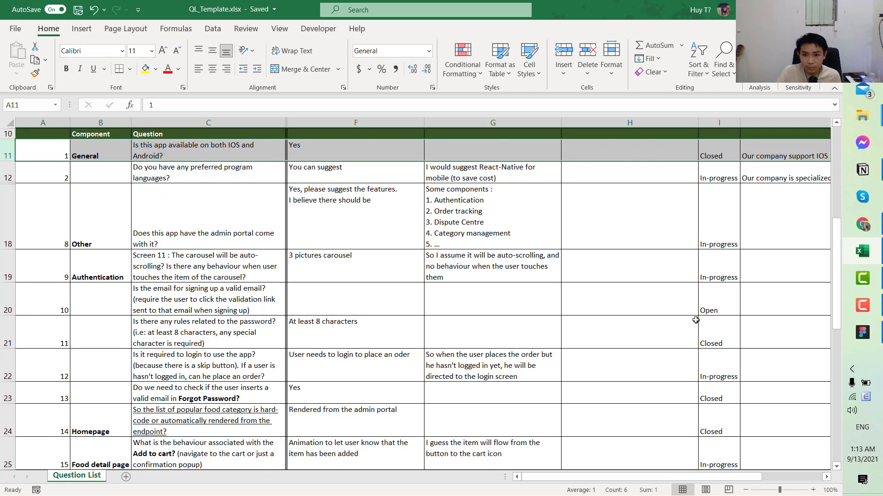
{"action": "right_click", "coordinate": [8, 332]}
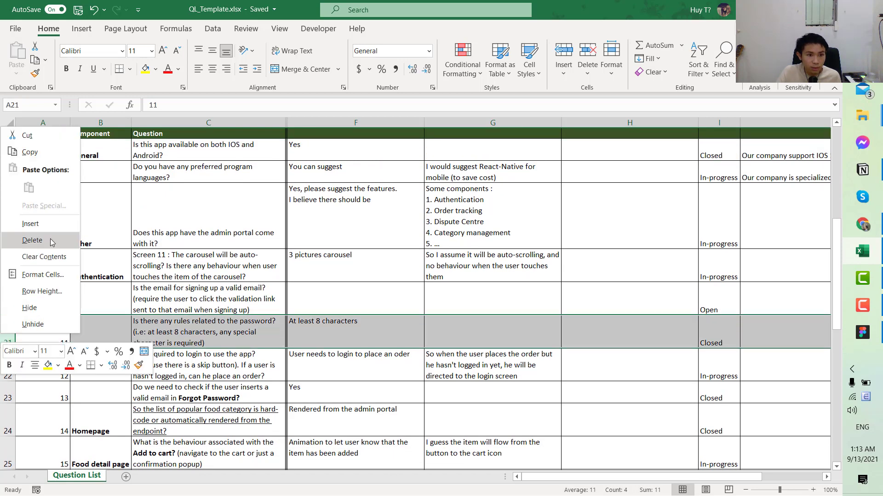
{"action": "left_click", "coordinate": [29, 308]}
{"action": "scroll", "coordinate": [664, 231], "scroll_direction": "up", "scroll_amount": 3}
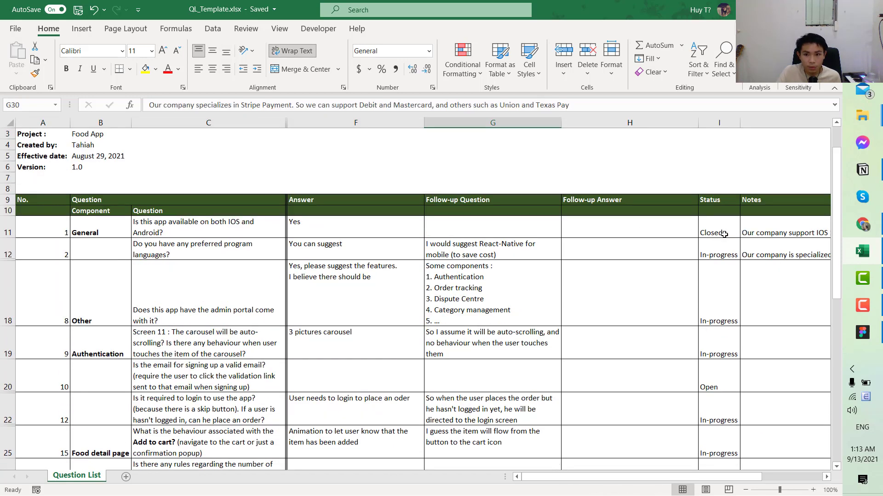
{"action": "left_click", "coordinate": [98, 233]}
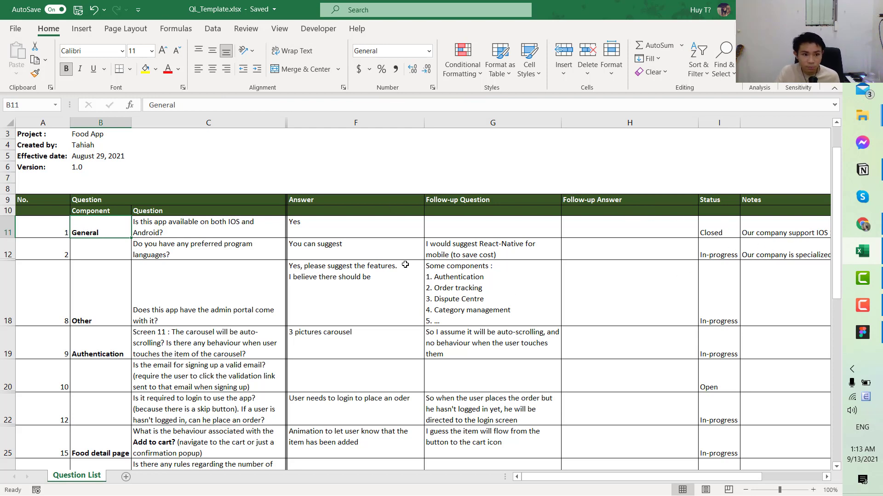
{"action": "scroll", "coordinate": [405, 265], "scroll_direction": "up", "scroll_amount": 1}
Change the version number in the header from 1.0 to 2.0.
{"action": "left_click", "coordinate": [54, 141]}
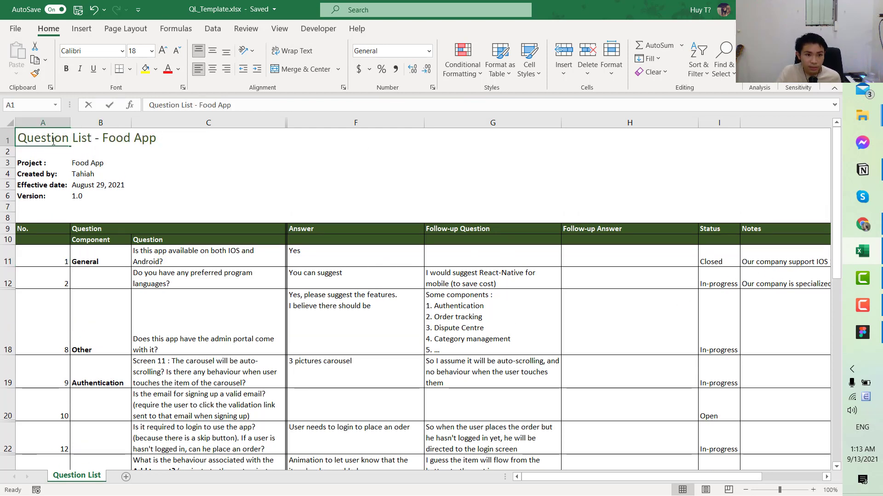
{"action": "double_click", "coordinate": [53, 142]}
{"action": "left_click", "coordinate": [84, 198]}
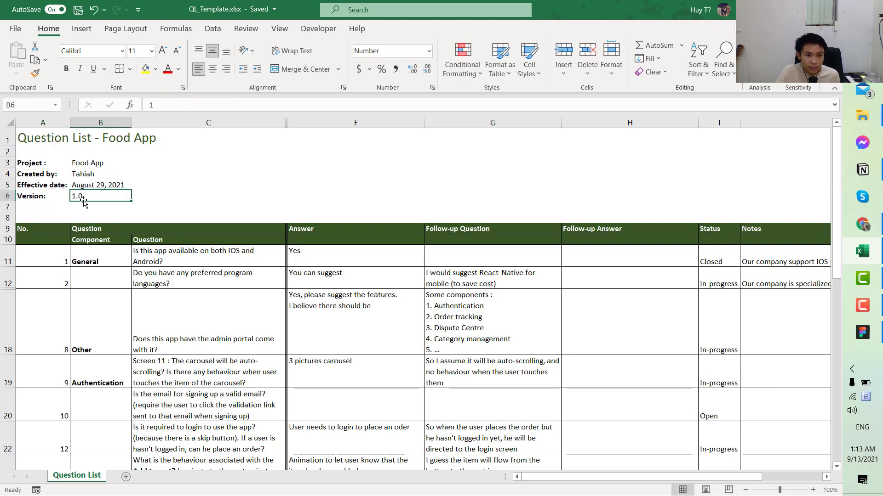
{"action": "double_click", "coordinate": [116, 196]}
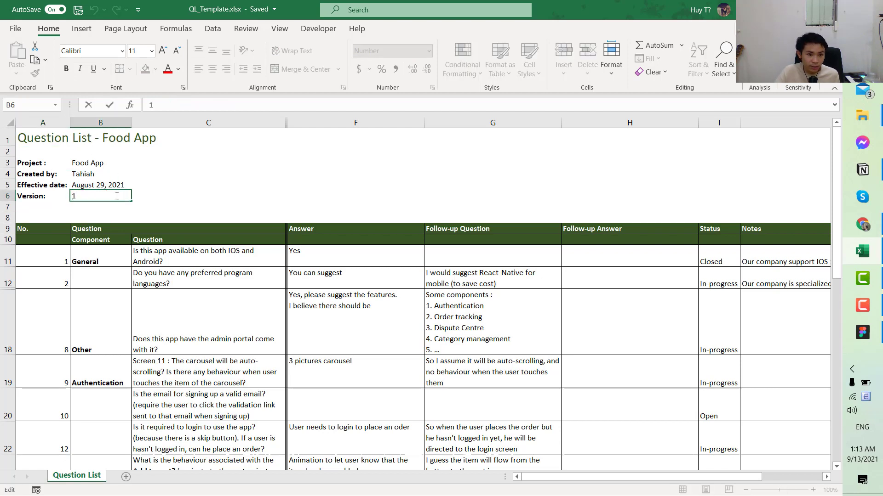
{"action": "type", "text": "2"}
{"action": "key", "text": "Return"}
{"action": "key", "text": "Up"}
{"action": "key", "text": "Up"}
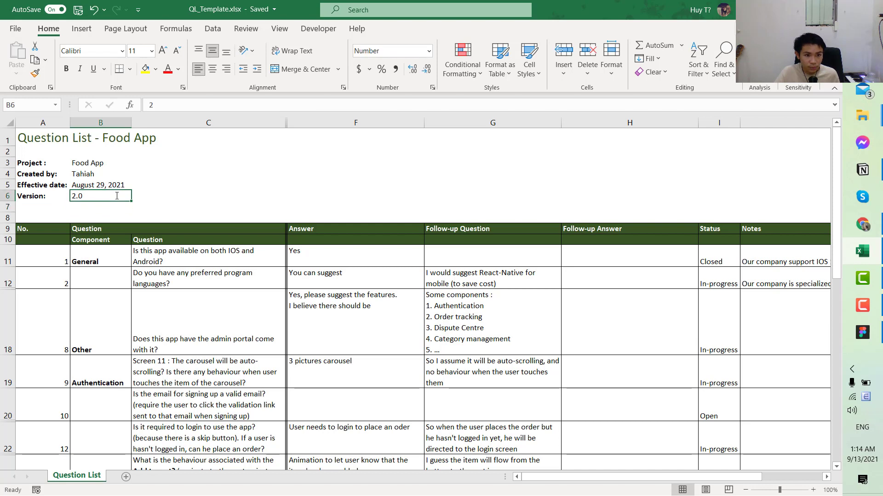
Enter September 13, 2021 as the effective date and widen column B to display it.
{"action": "key", "text": "Down"}
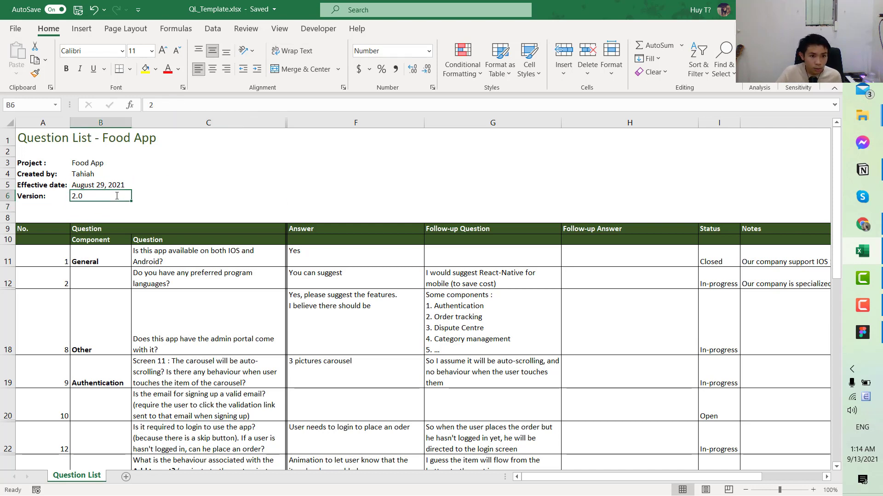
{"action": "key", "text": "Up"}
{"action": "key", "text": "Left"}
{"action": "key", "text": "Right"}
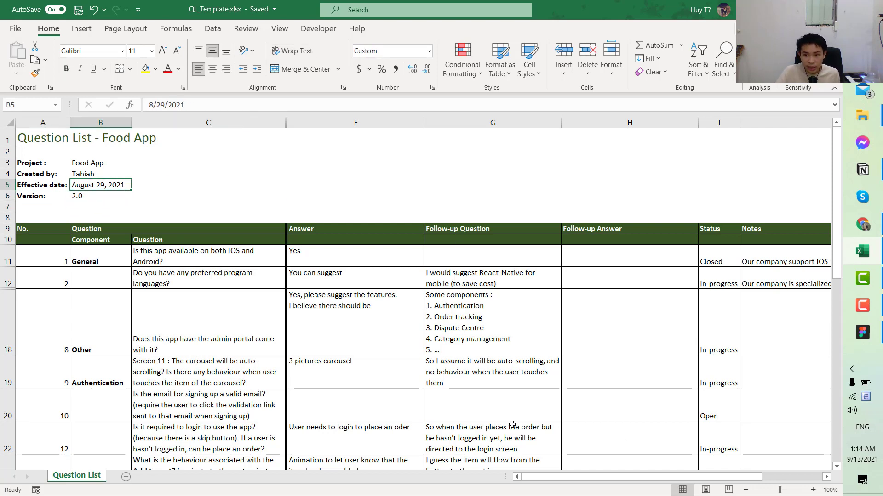
{"action": "type", "text": "Sep"}
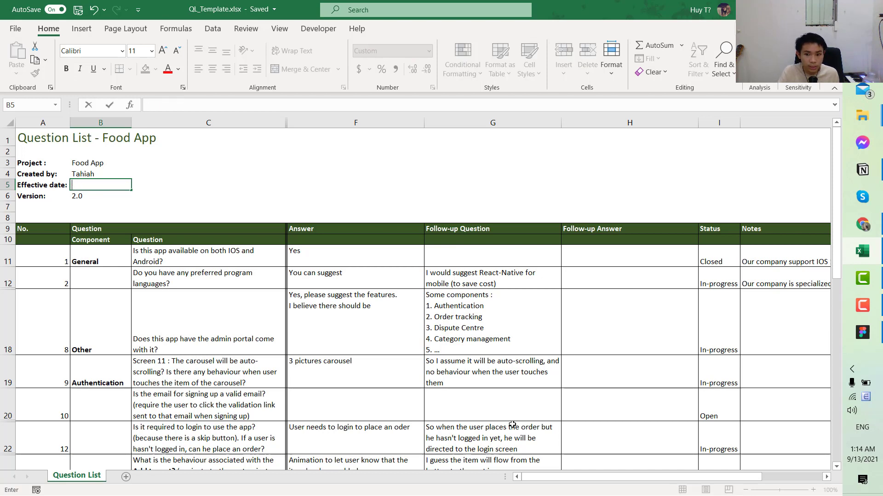
{"action": "type", "text": "09/13/2021"}
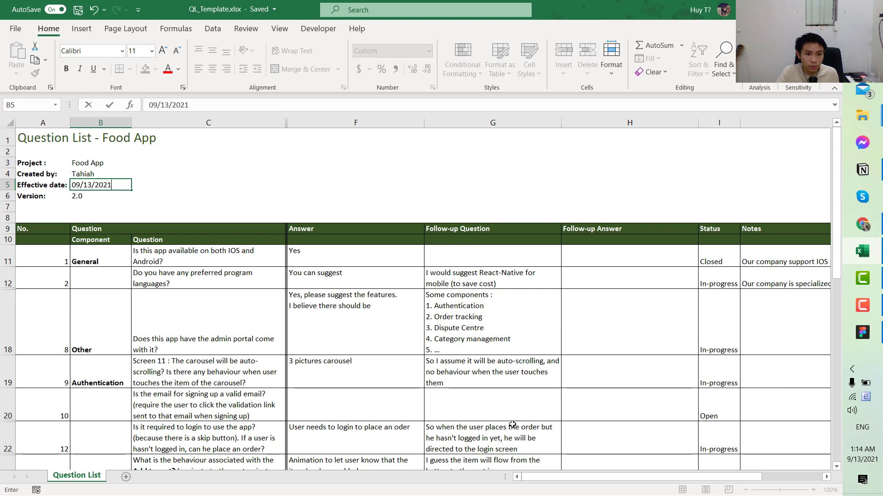
{"action": "key", "text": "ctrl+Return"}
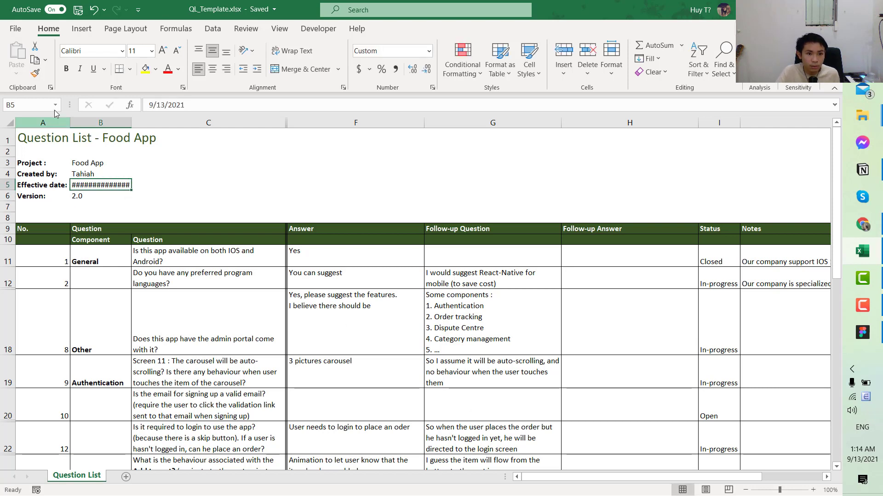
{"action": "left_click_drag", "start_coordinate": [148, 121], "coordinate": [148, 121]}
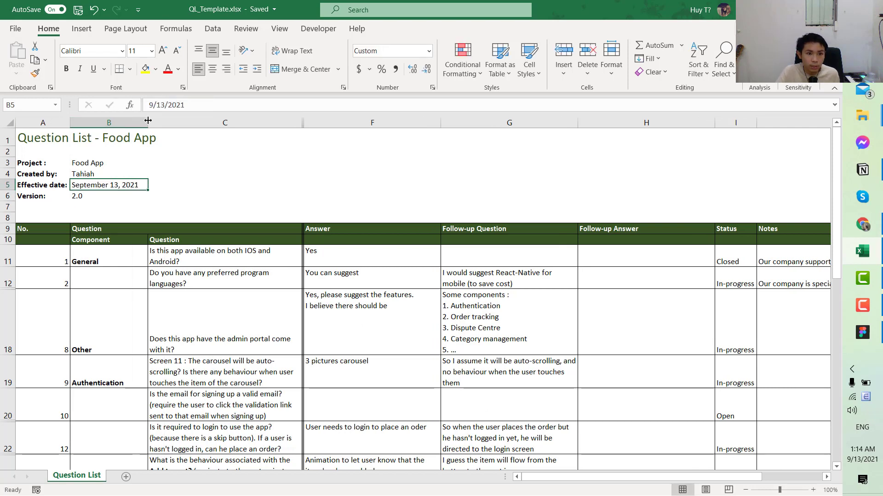
{"action": "left_click", "coordinate": [100, 164]}
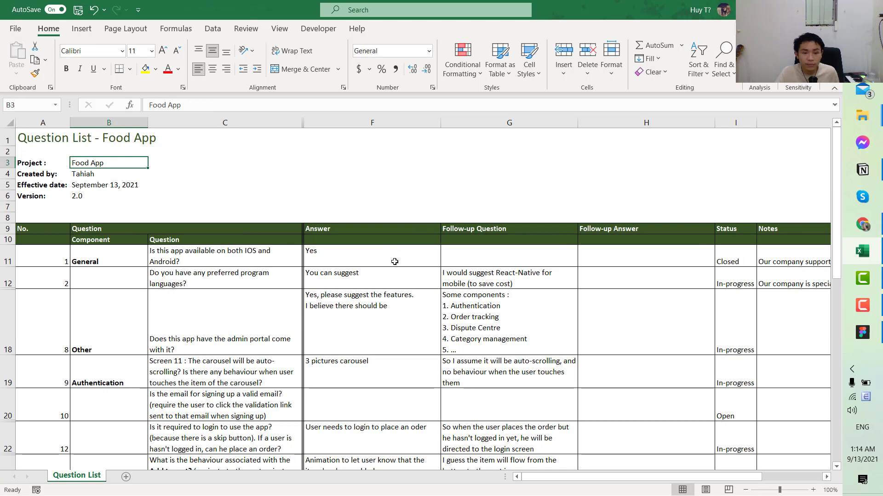
{"action": "scroll", "coordinate": [393, 258], "scroll_direction": "down", "scroll_amount": 3}
{"action": "scroll", "coordinate": [392, 258], "scroll_direction": "up", "scroll_amount": 3}
{"action": "left_click_drag", "start_coordinate": [230, 185], "coordinate": [5, 169]}
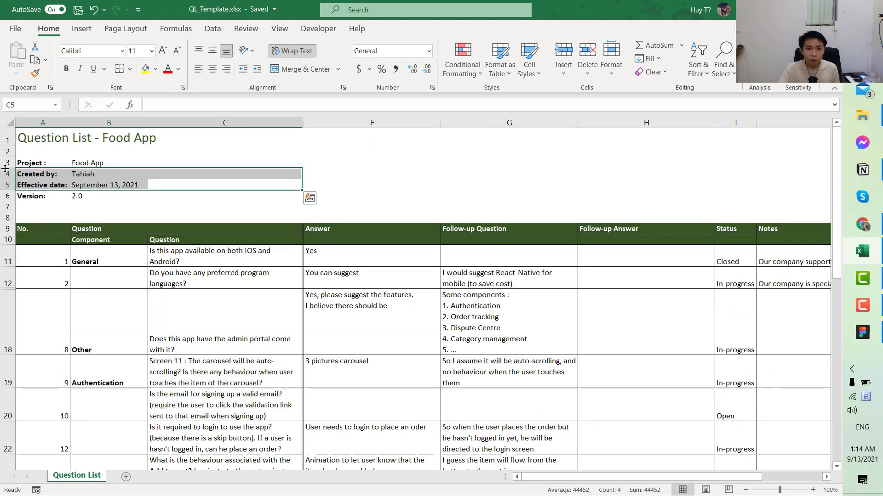
{"action": "left_click", "coordinate": [568, 174]}
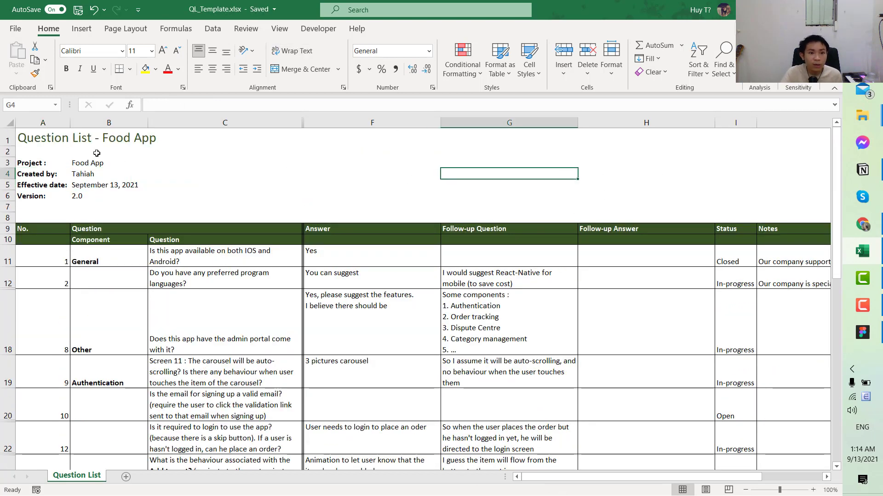
{"action": "left_click_drag", "start_coordinate": [36, 138], "coordinate": [550, 136]}
{"action": "left_click", "coordinate": [550, 136]}
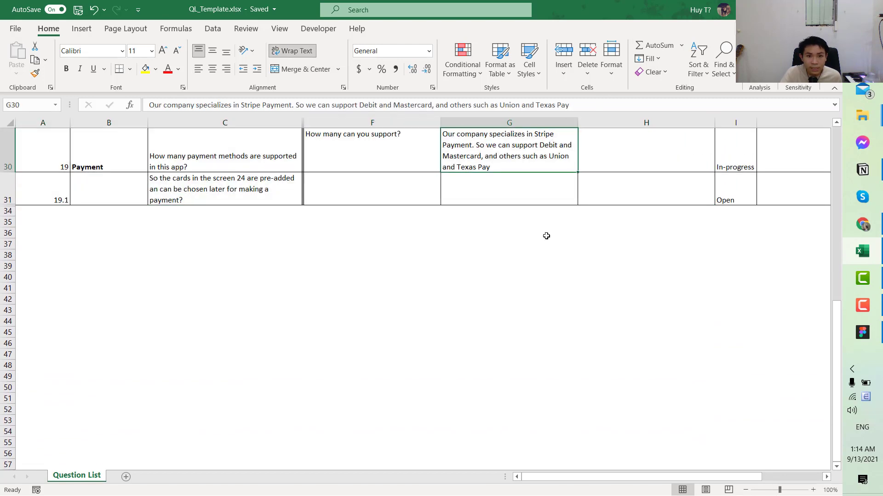
{"action": "scroll", "coordinate": [545, 237], "scroll_direction": "up", "scroll_amount": 8}
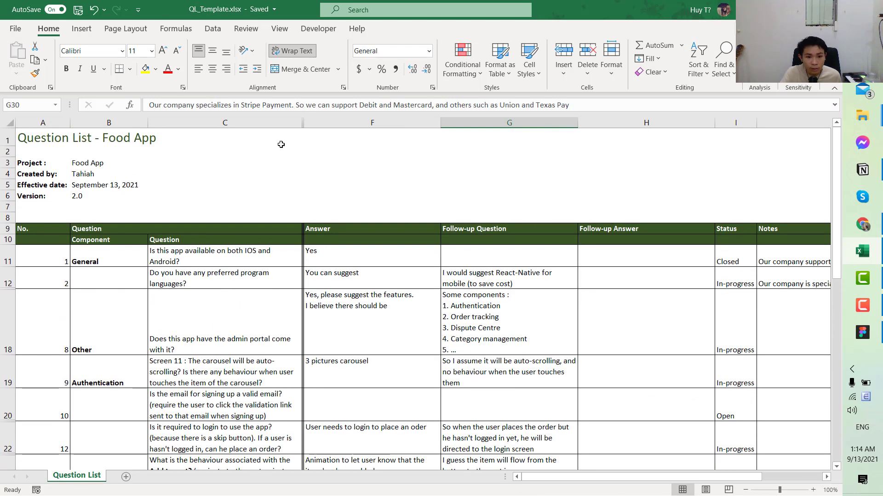